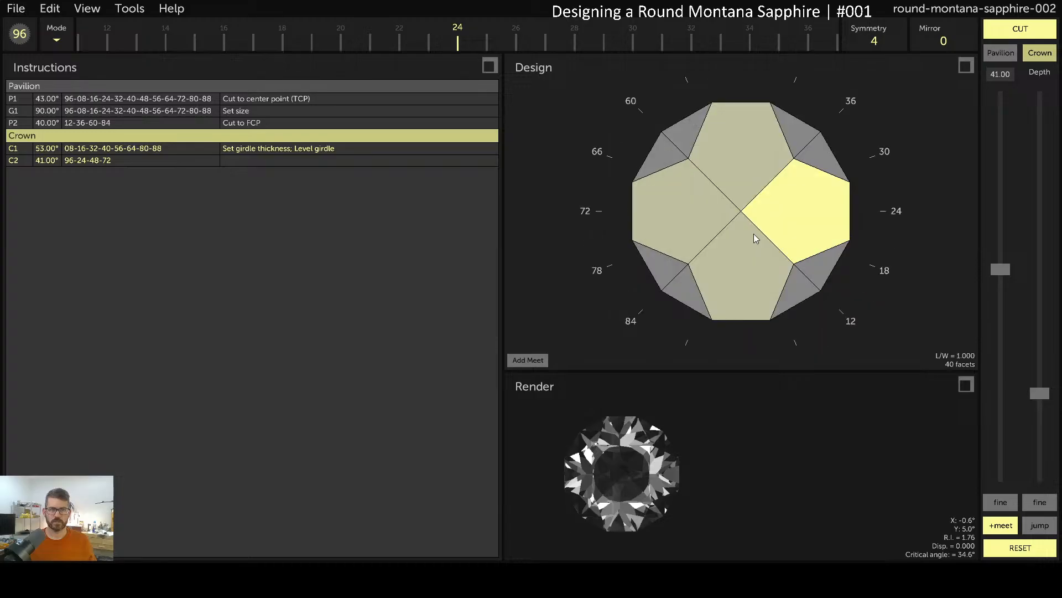
Move the C2 crown tier onto the split indices, deepen it and make it meet the existing facets
left_click_drag(588, 42, 358, 58)
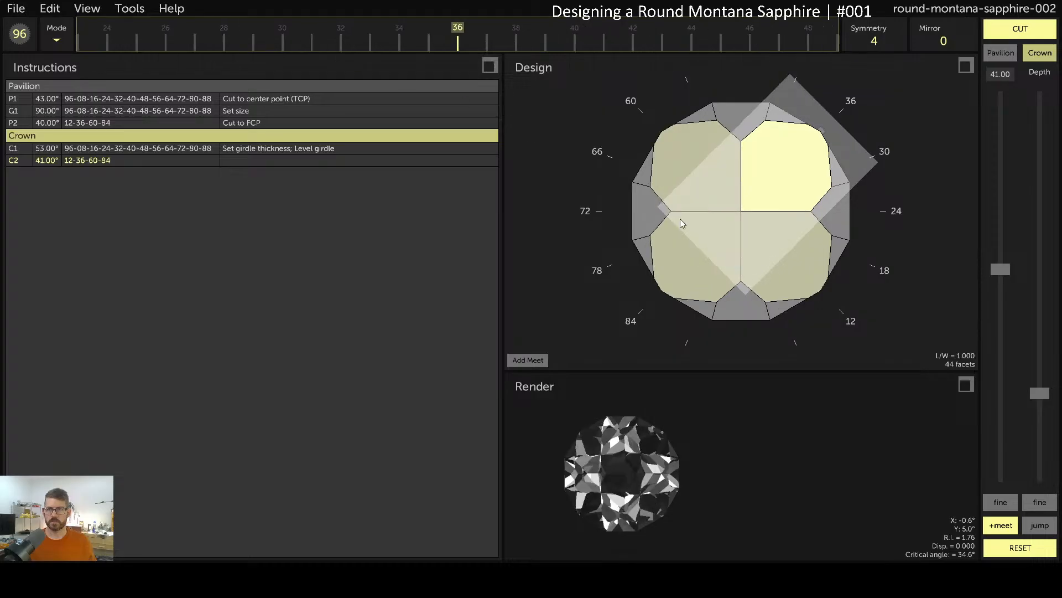
left_click_drag(1043, 398, 1042, 385)
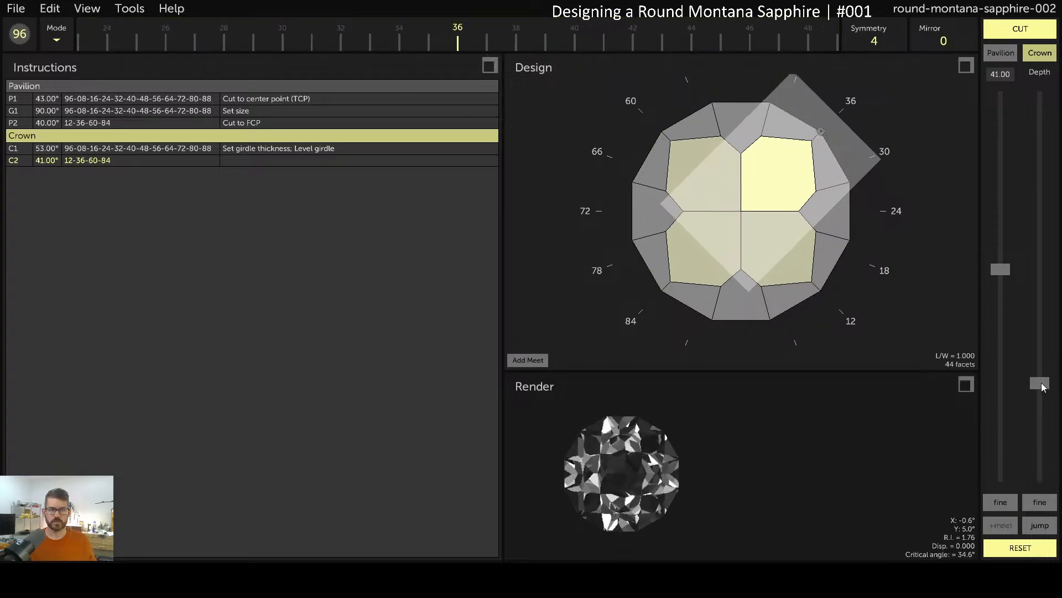
left_click(1045, 527)
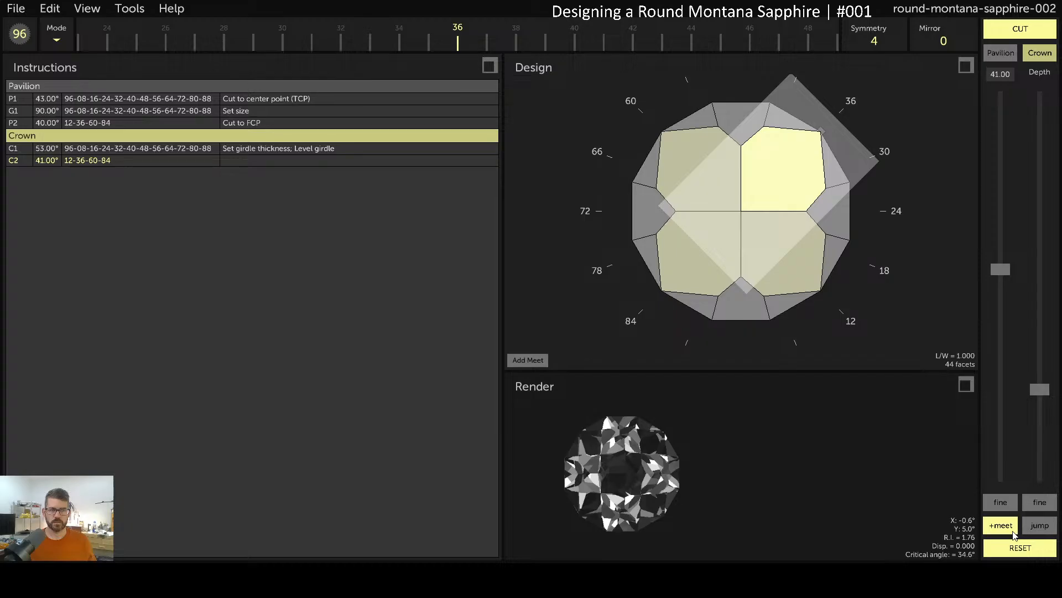
left_click(1001, 525)
left_click_drag(811, 299, 756, 112)
Set the C2 crown angle to 43.50° with paired facets at mirror offset 2
mouse_move(1019, 273)
left_mouse_down()
mouse_move(1026, 289)
mouse_move(1025, 281)
left_mouse_up()
left_click_drag(835, 194, 814, 232)
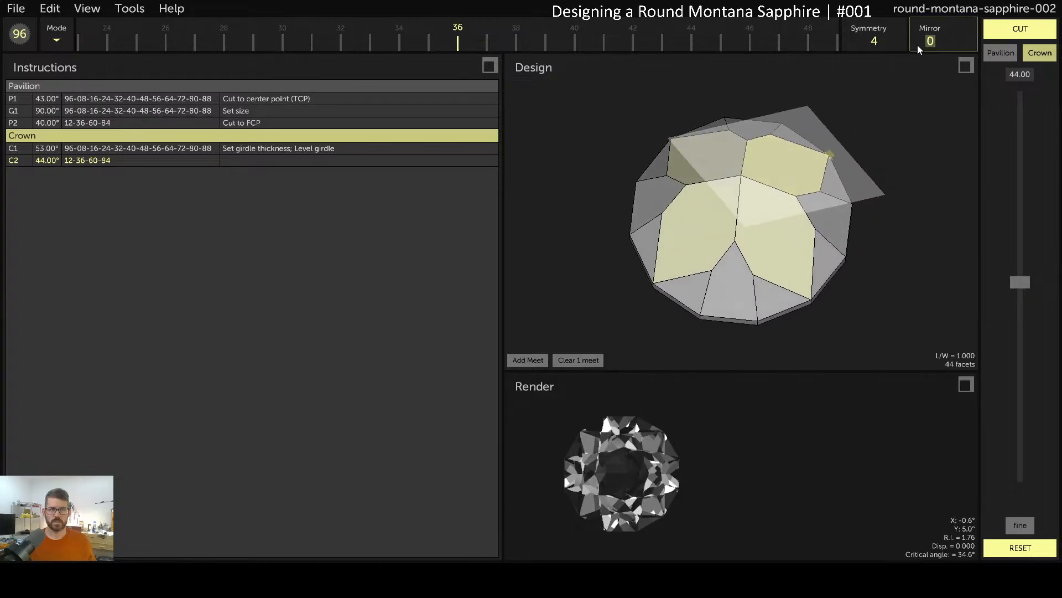
key("Up")
key("Up")
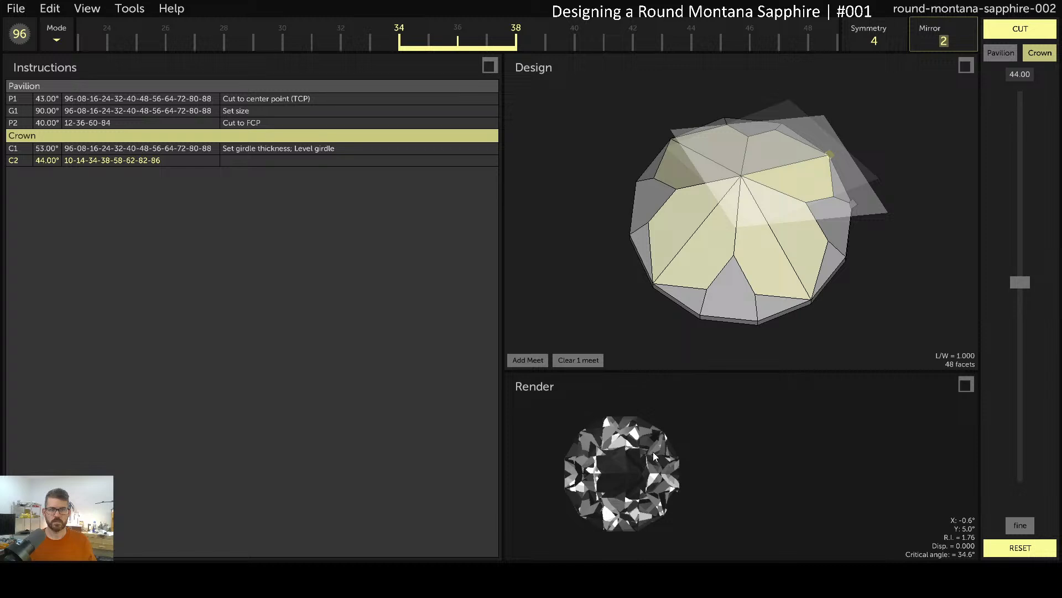
left_click(653, 456)
mouse_move(629, 477)
left_mouse_down()
mouse_move(635, 485)
mouse_move(630, 469)
left_mouse_up()
mouse_move(1010, 282)
left_mouse_down()
mouse_move(1025, 283)
mouse_move(1016, 246)
mouse_move(1024, 284)
left_mouse_up()
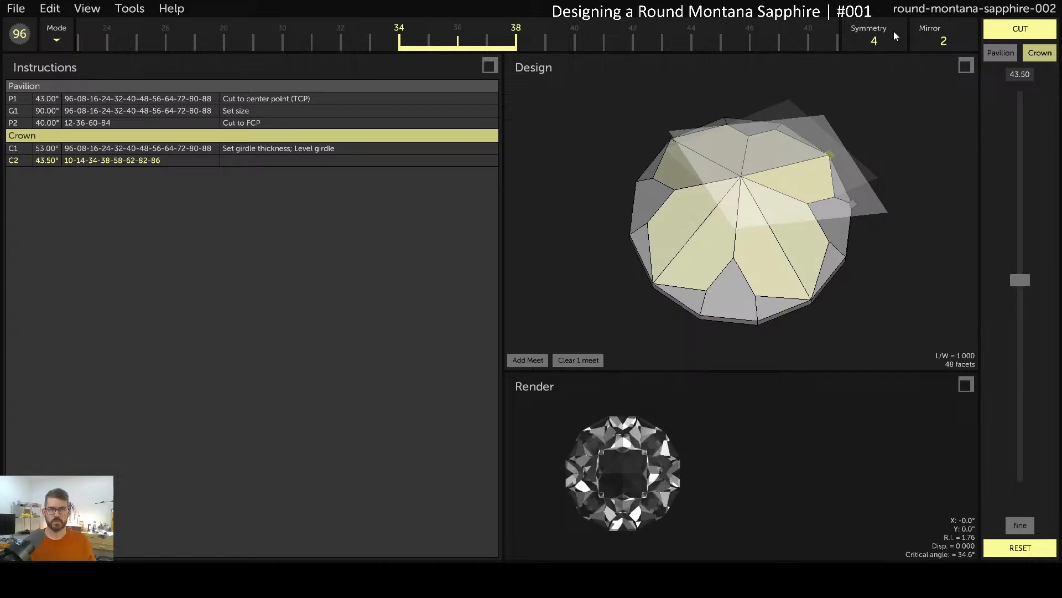
Compare C2 mirror offsets 3 and 1, settling back on 2, and return to a top-down crown view
left_click(940, 44)
key("Up")
key("Down")
key("Down")
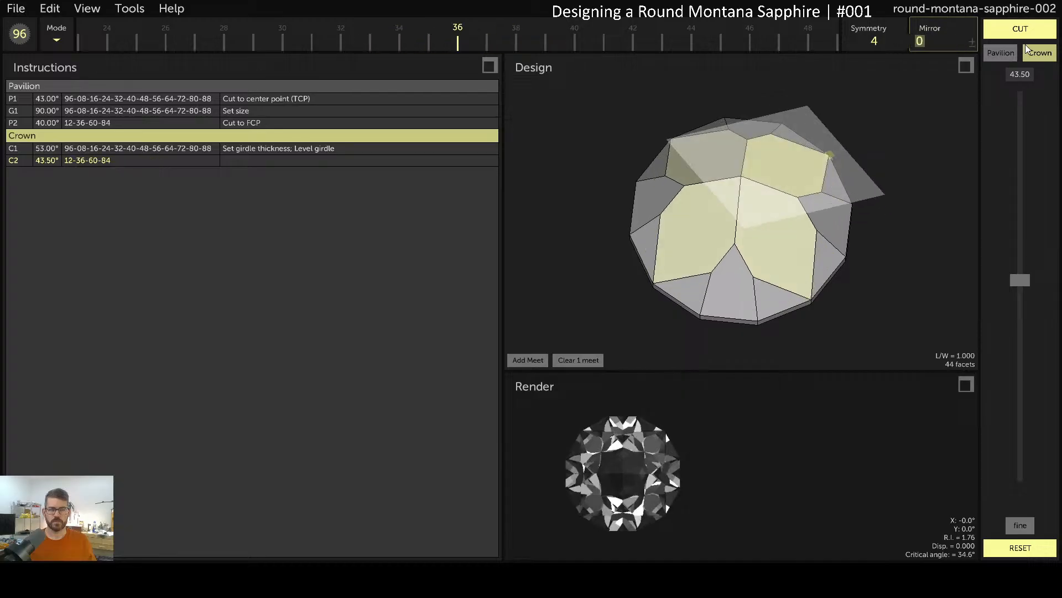
key("Up")
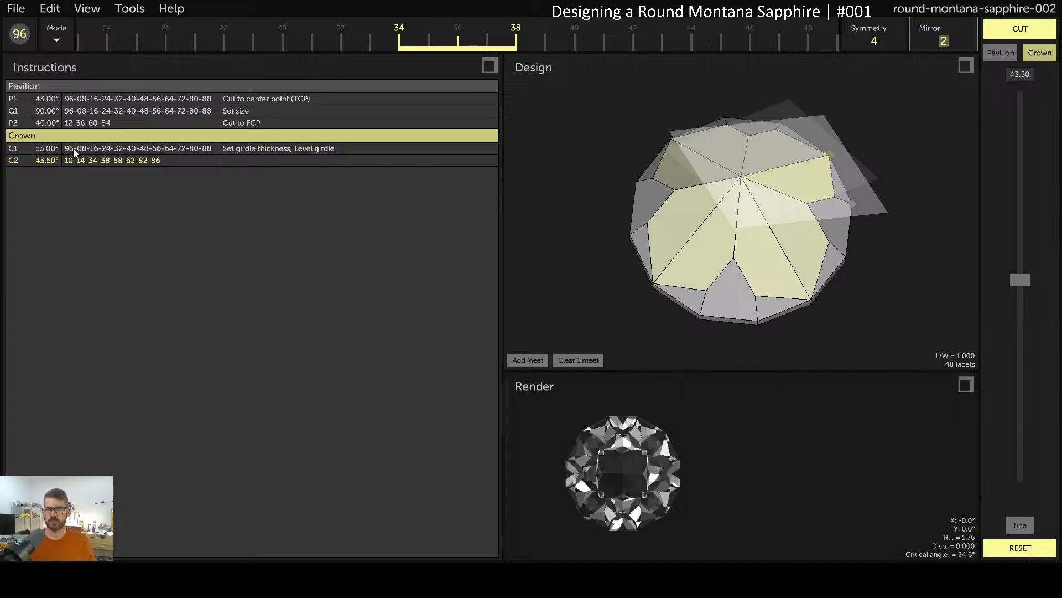
key("Down")
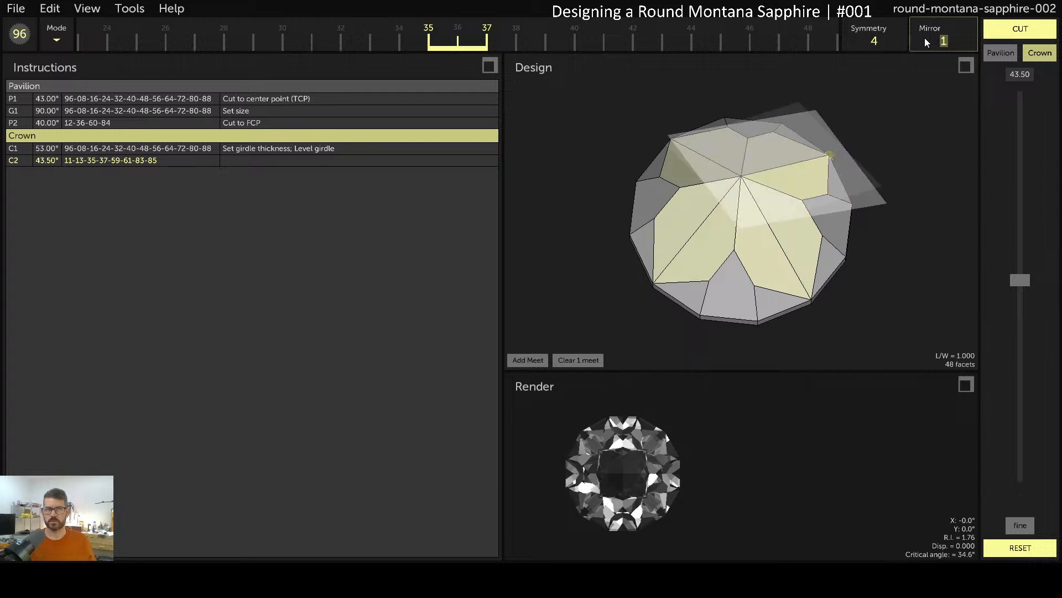
left_click_drag(925, 39, 893, 40)
left_click_drag(815, 236, 647, 162)
left_click_drag(658, 213, 683, 334)
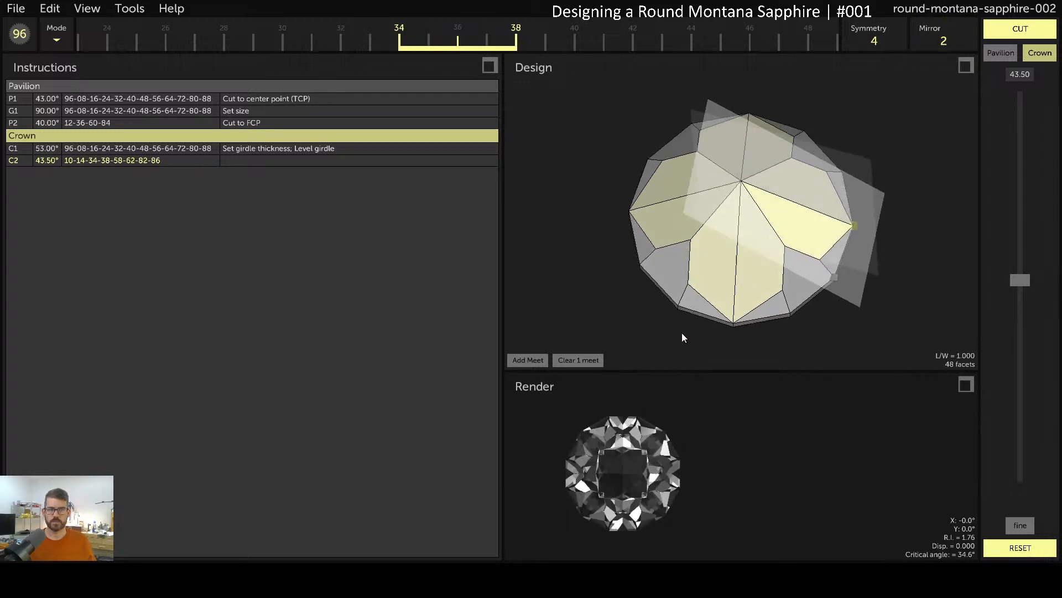
Cut the 43.50° C2 facets and bring a new 0° table facet down to the meet
left_click(1020, 29)
mouse_move(764, 273)
left_mouse_down()
mouse_move(778, 149)
mouse_move(773, 268)
left_mouse_up()
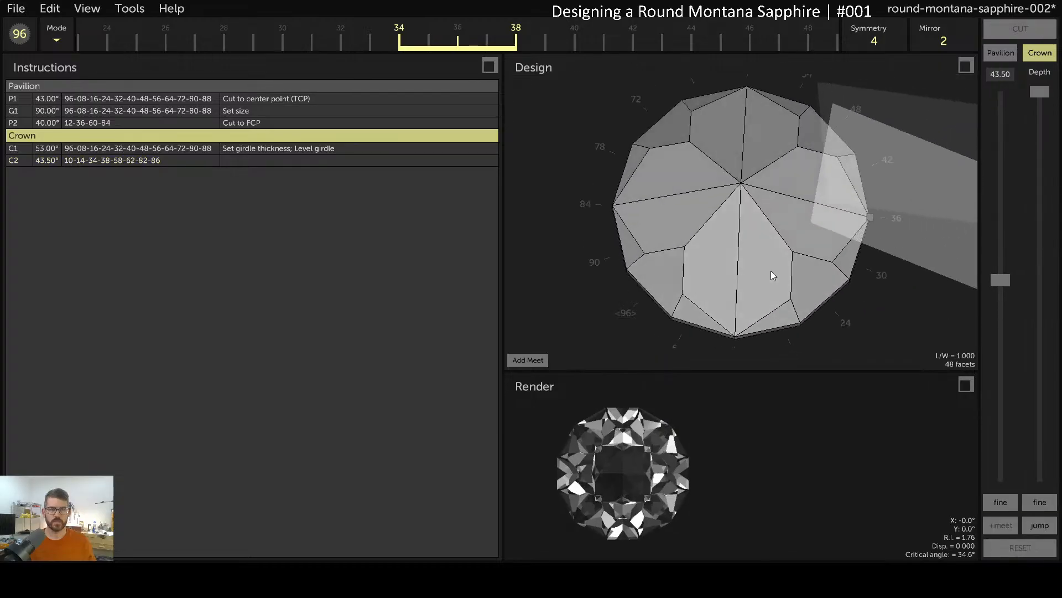
left_click(1008, 74)
type("0")
key("Return")
left_click(1047, 527)
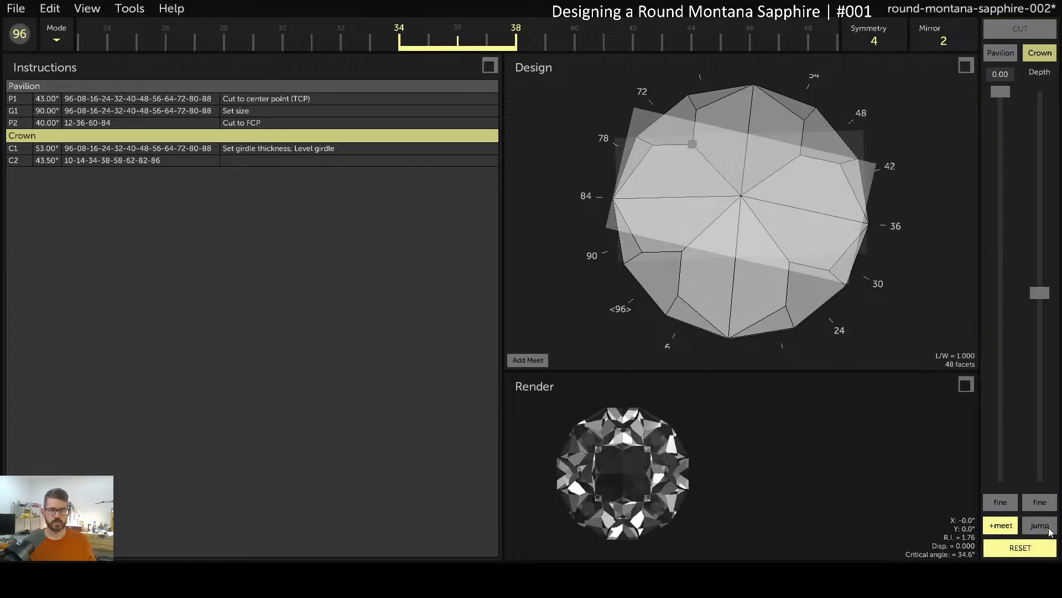
Change the new tier's angle to 24° to start crown tier C3
left_click_drag(627, 475, 737, 162)
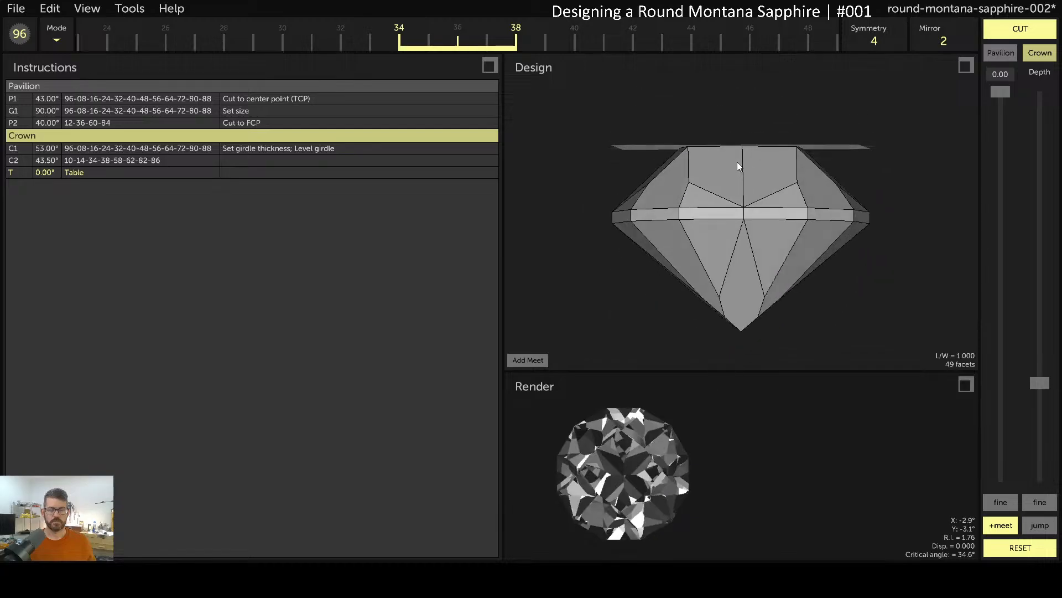
left_click_drag(680, 222, 856, 383)
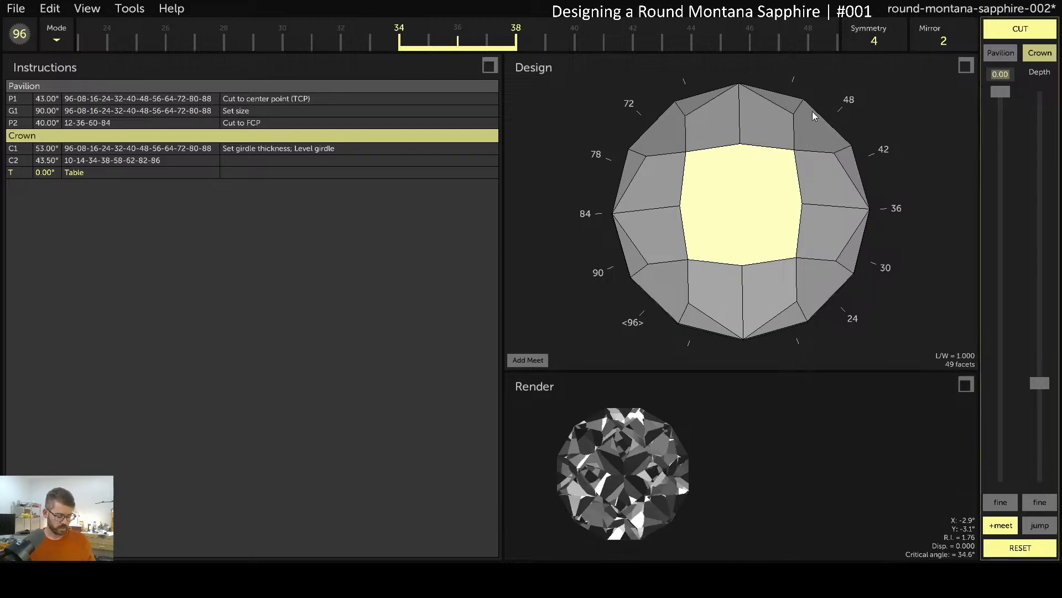
type("24")
key("Return")
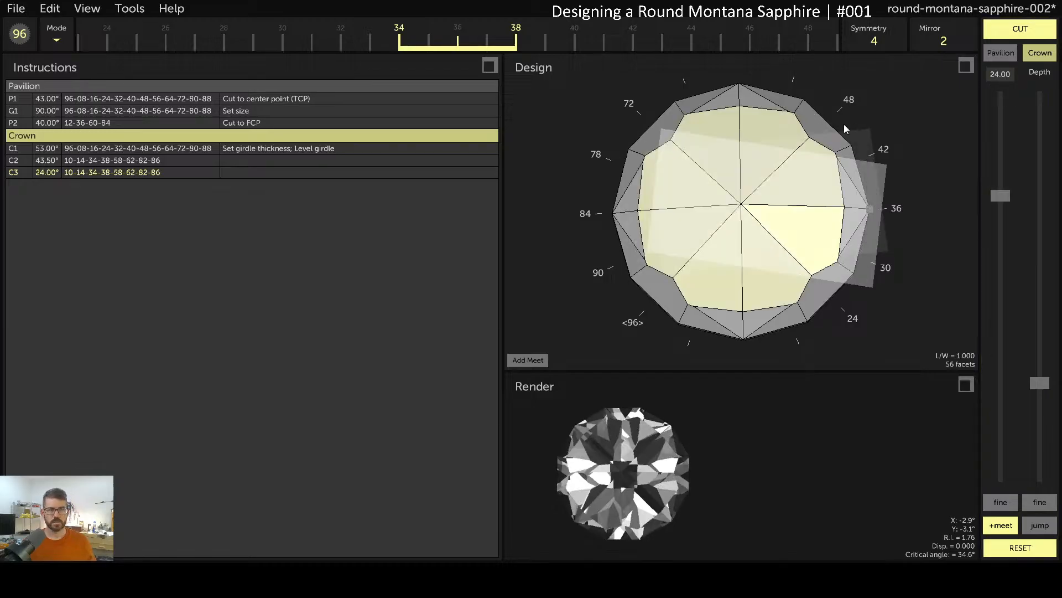
left_click_drag(1041, 384, 1041, 353)
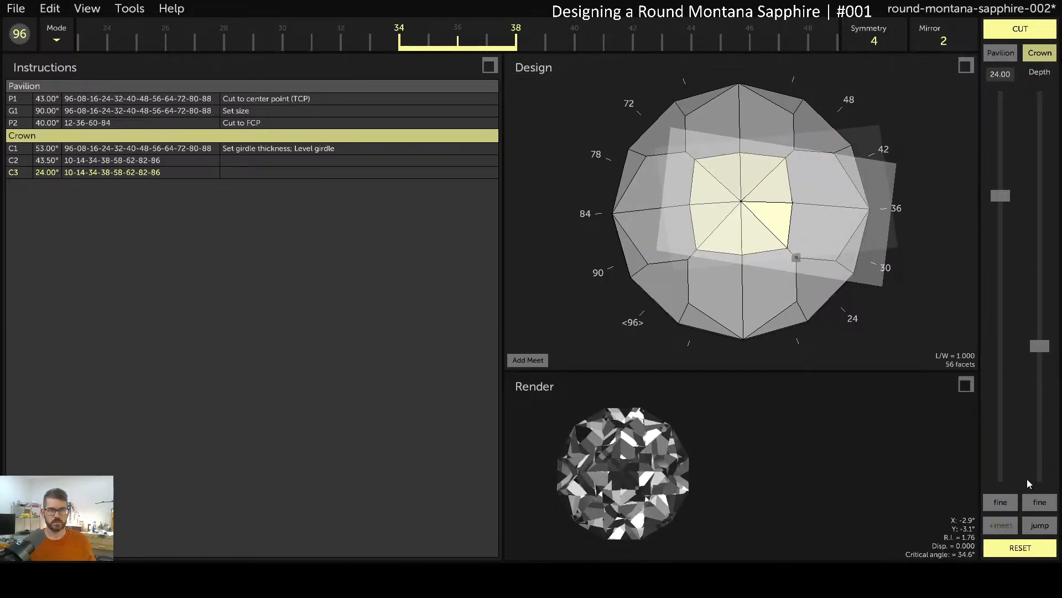
right_click_drag(811, 280, 848, 247)
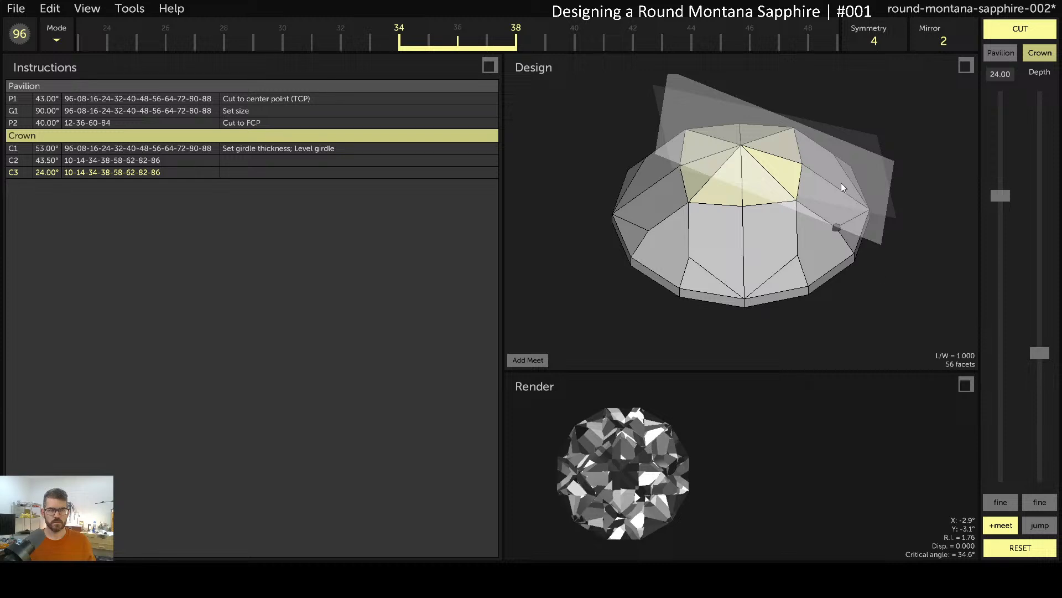
left_click_drag(708, 38, 360, 31)
right_click_drag(658, 205, 676, 241)
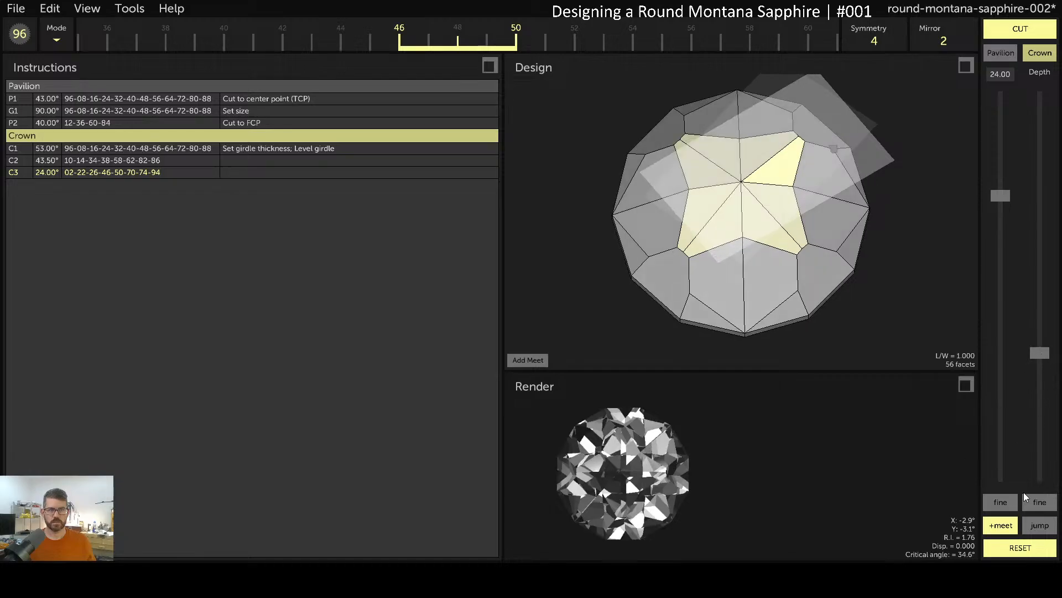
left_click(1046, 529)
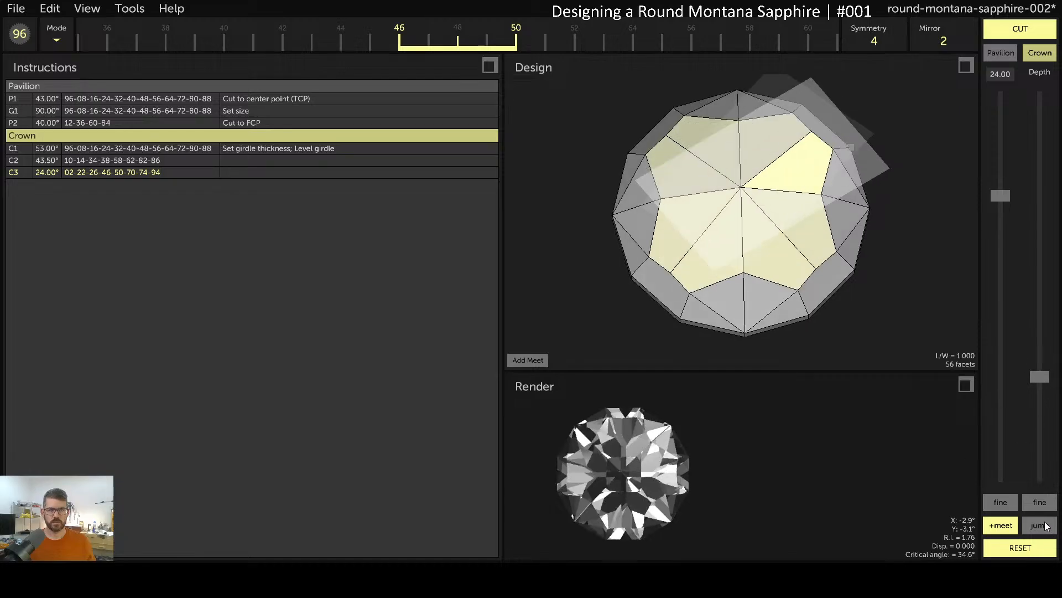
left_click(1006, 525)
left_click_drag(925, 43, 789, 75)
Try a C3 angle around 34° with mirror offsets 6 and 7
left_click_drag(1020, 197, 1027, 247)
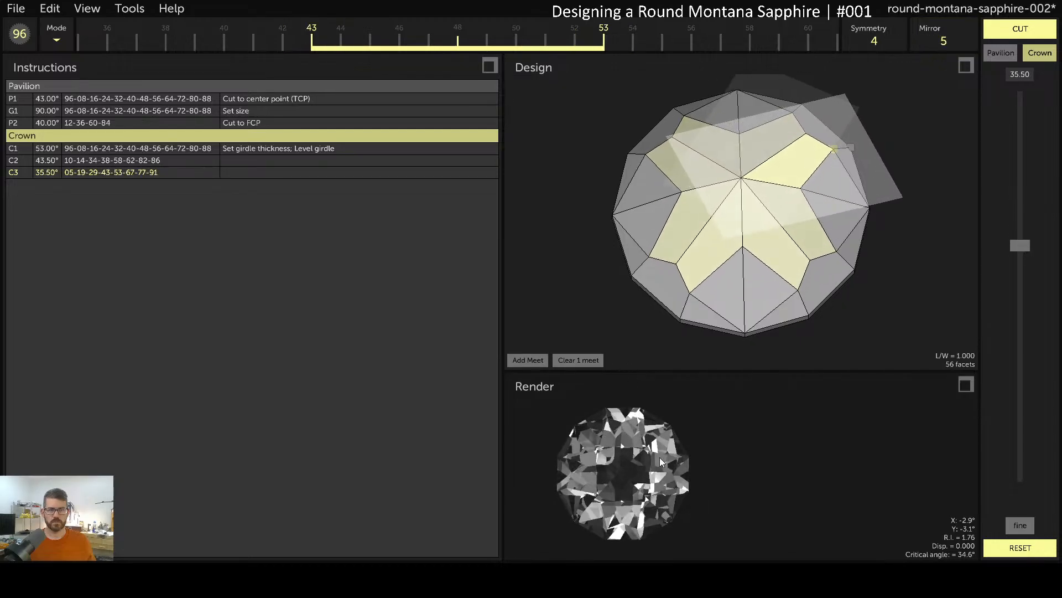
left_click_drag(642, 468, 622, 479)
left_click_drag(729, 233, 713, 128)
left_click_drag(1018, 244, 1015, 210)
left_click_drag(953, 44, 867, 41)
type("6")
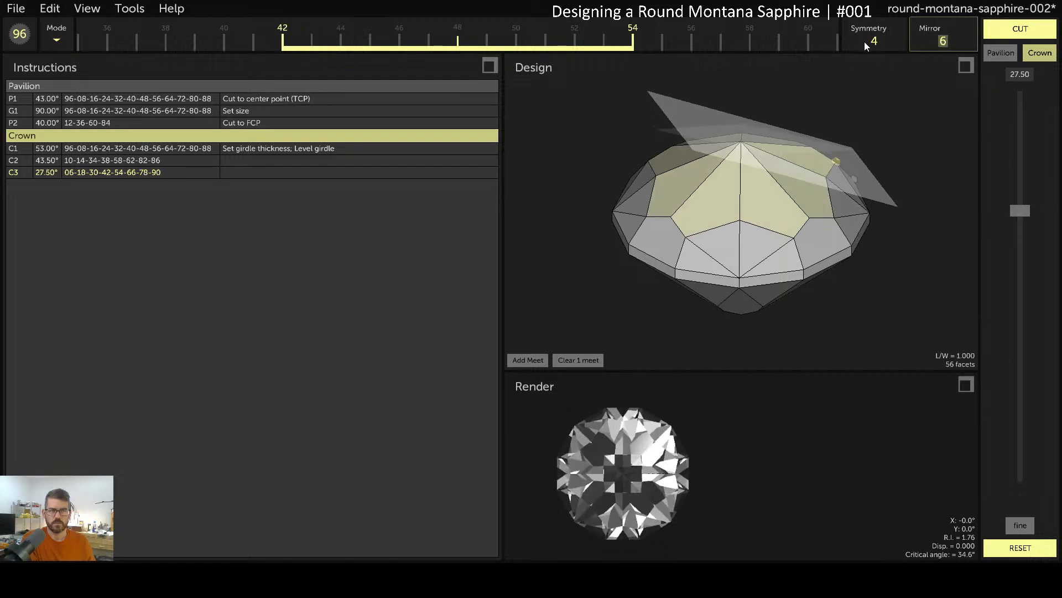
left_click_drag(654, 479, 620, 485)
left_click_drag(950, 44, 880, 47)
type("7")
left_click(619, 474)
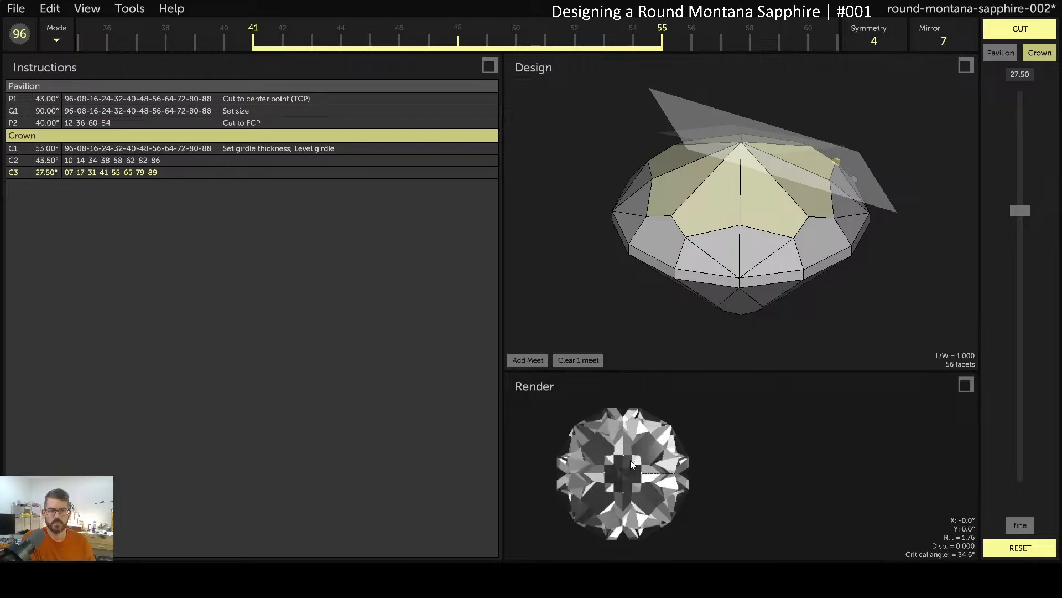
Return the C3 mirror offset to 5 and set the C3 crown angle to 29.00°
left_click_drag(935, 39, 1048, 41)
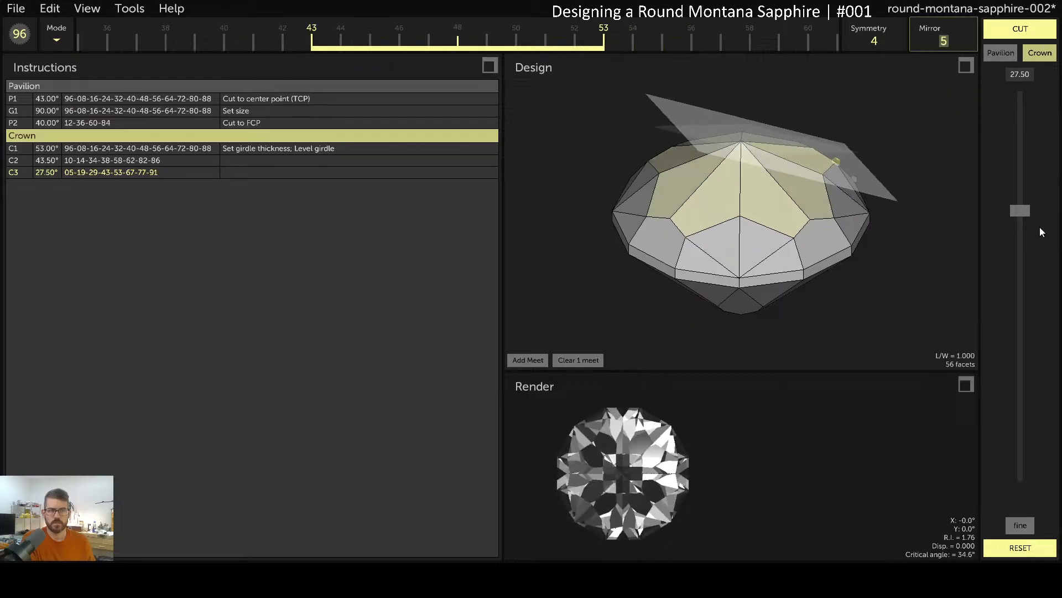
left_click_drag(1025, 208, 1024, 171)
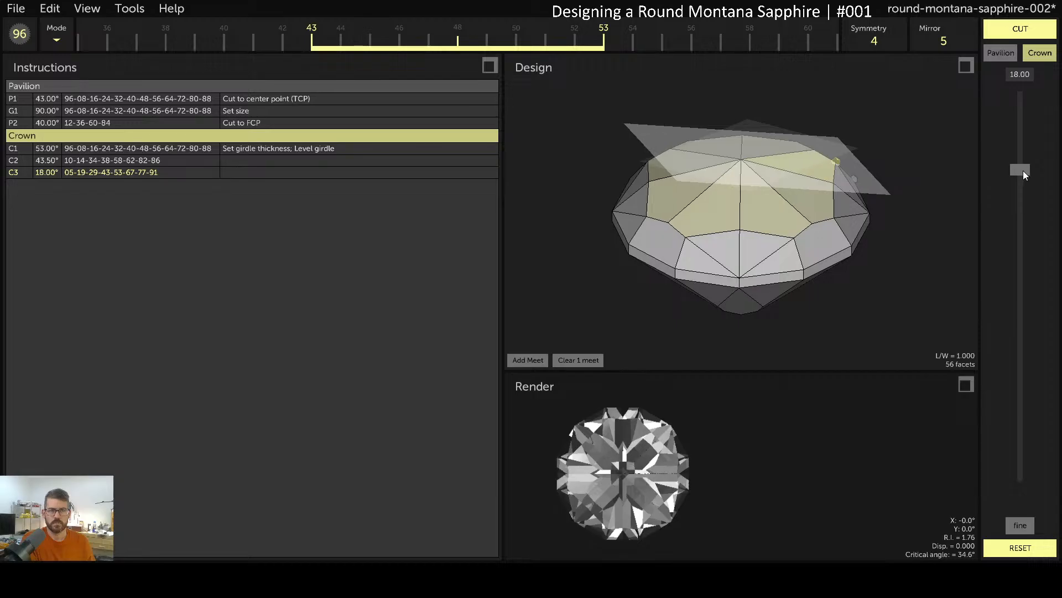
mouse_move(884, 247)
left_mouse_down()
mouse_move(878, 190)
mouse_move(888, 194)
mouse_move(885, 265)
left_mouse_up()
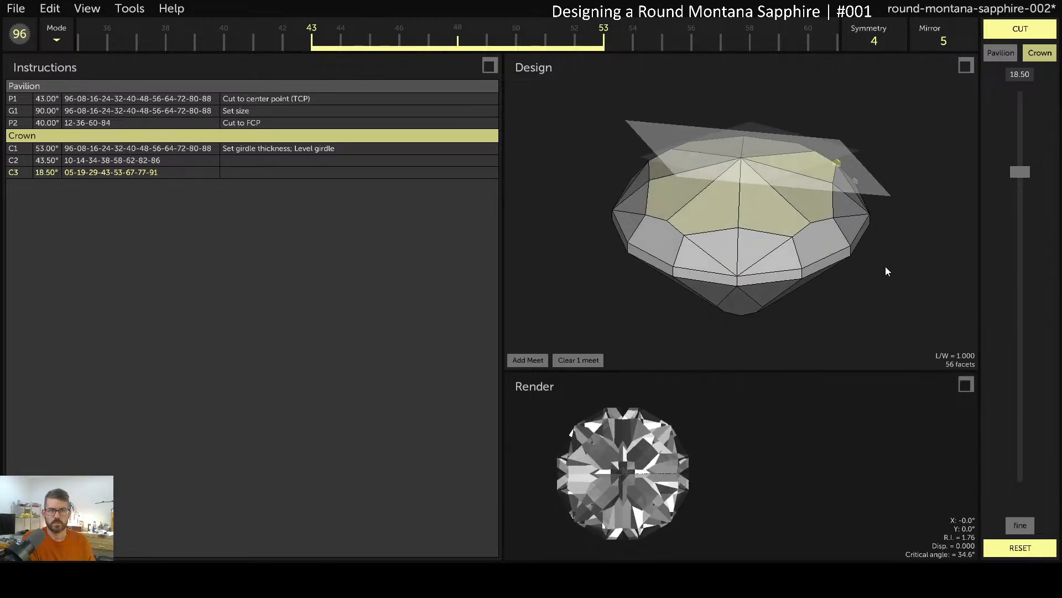
left_click_drag(930, 40, 1050, 59)
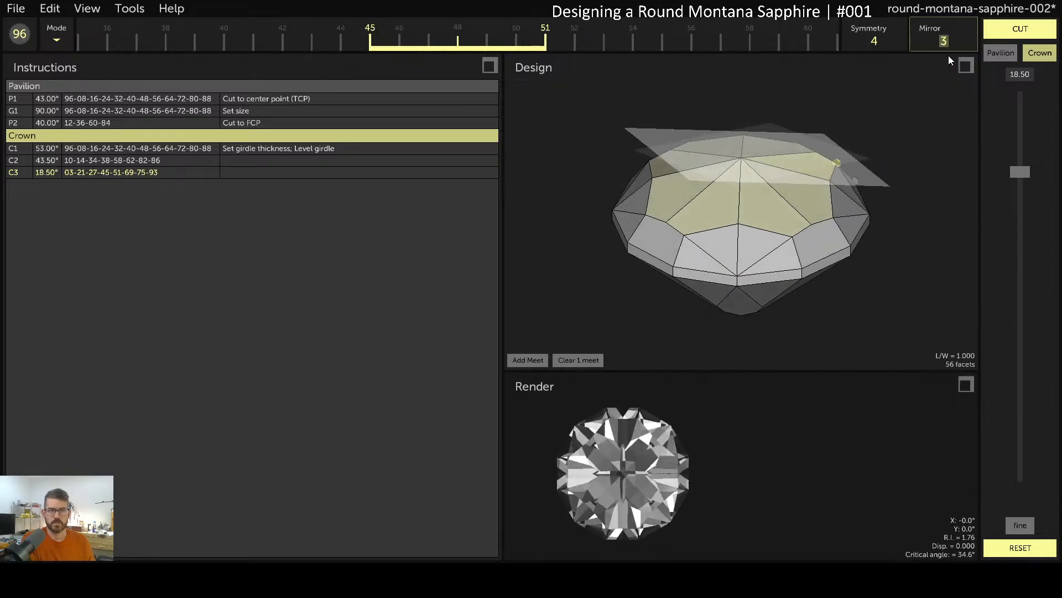
left_click_drag(936, 38, 839, 128)
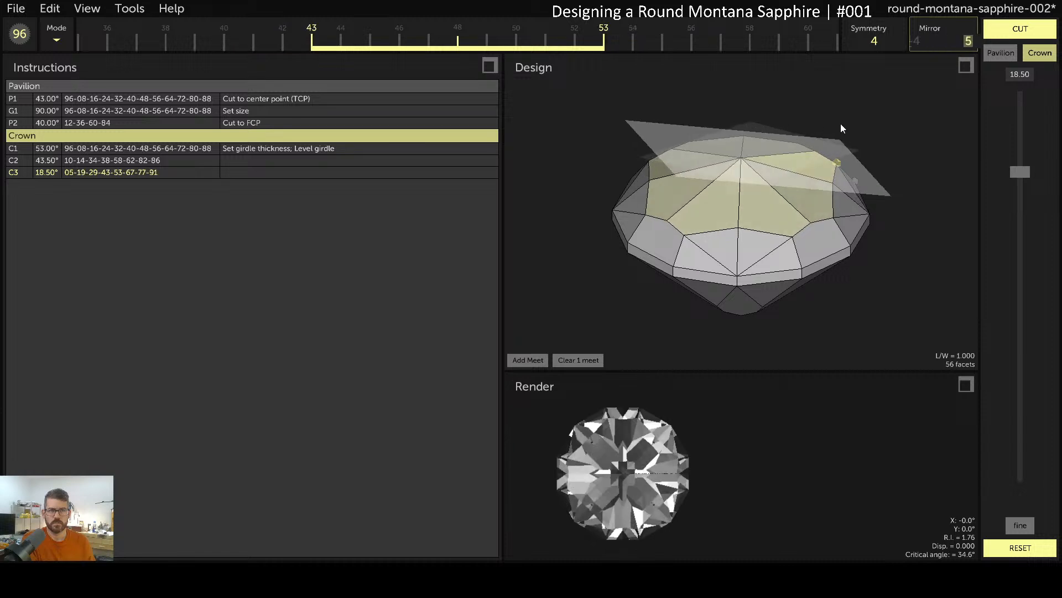
left_click_drag(792, 177, 761, 267)
left_click_drag(1022, 177, 1023, 218)
Cut the 29° C3 crown facets and set the next facet to 0° for the table
left_click(1008, 28)
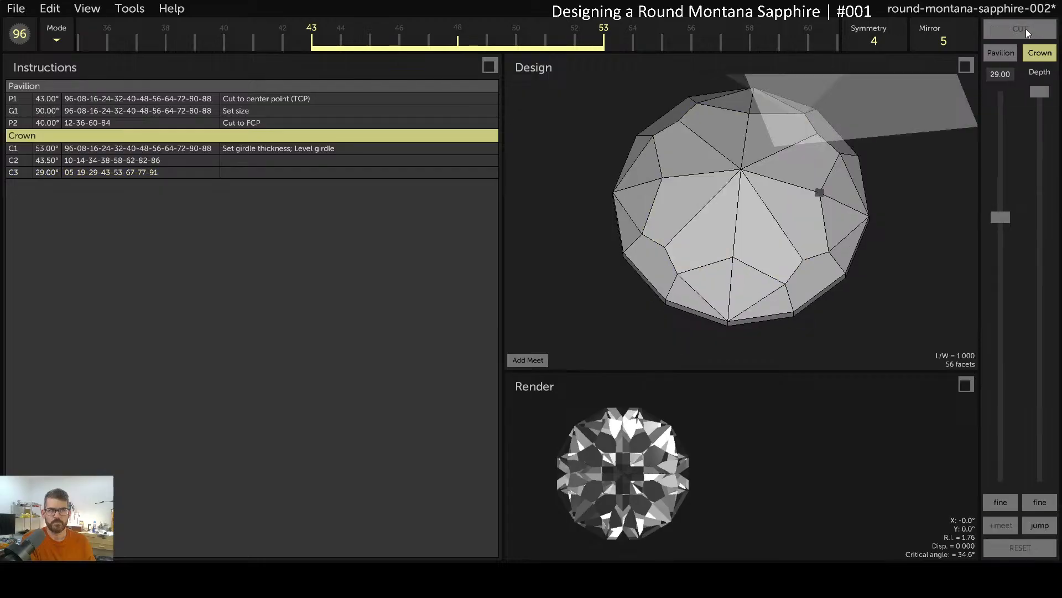
left_click_drag(753, 202, 768, 165)
left_click(1005, 78)
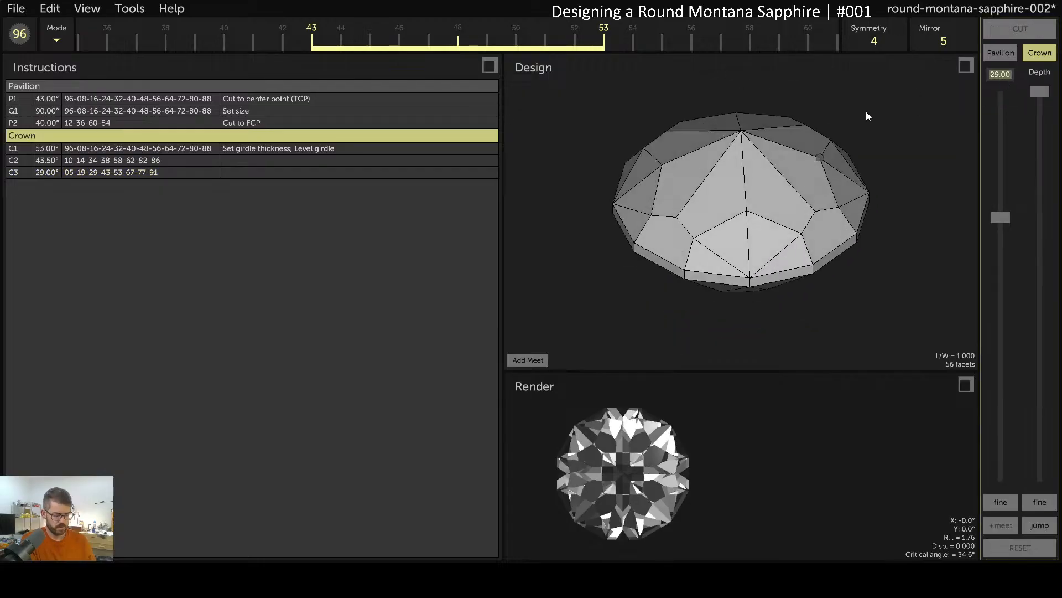
type("0")
key("Return")
Bring the 0° table to the meet, cut it to reach 57 facets, and save the design
left_click(1053, 530)
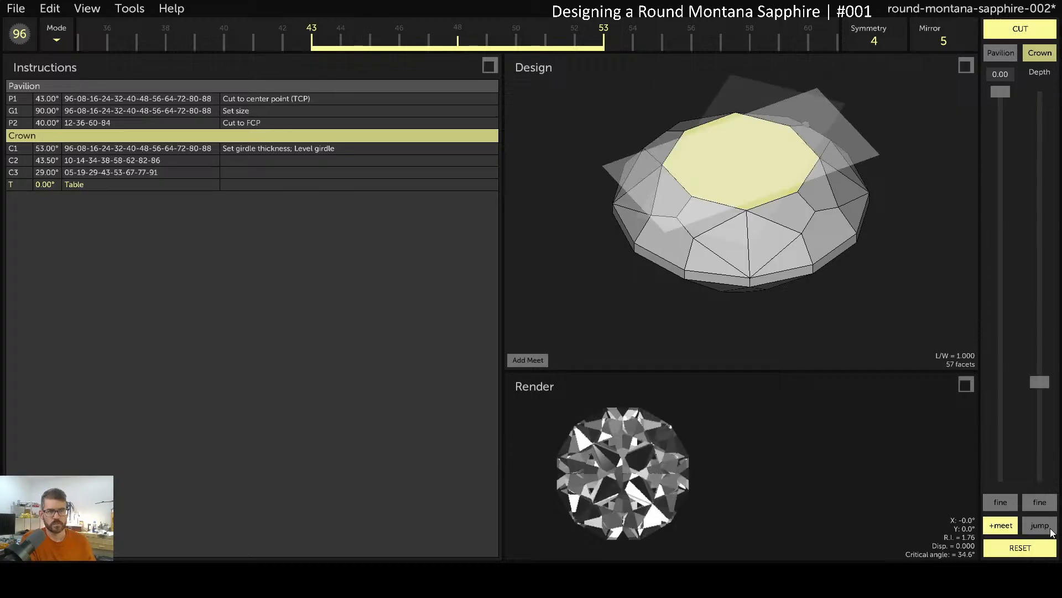
left_click_drag(790, 142, 774, 251)
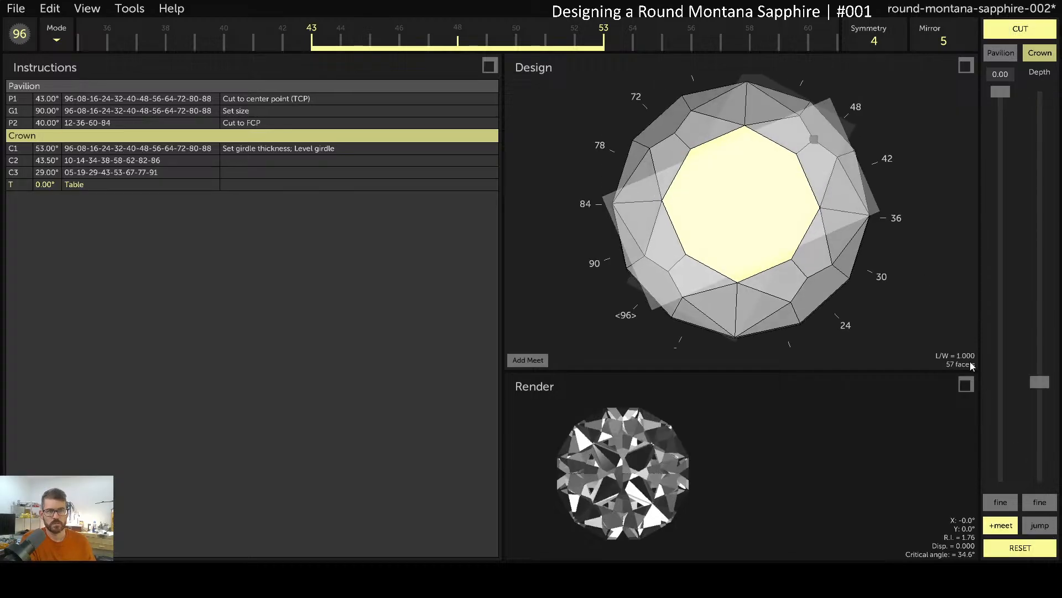
left_click(1008, 526)
left_click(1038, 35)
left_click_drag(616, 262, 724, 383)
mouse_move(646, 468)
left_mouse_down()
mouse_move(621, 463)
mouse_move(644, 474)
left_mouse_up()
left_click_drag(690, 262, 894, 313)
key("ctrl+s")
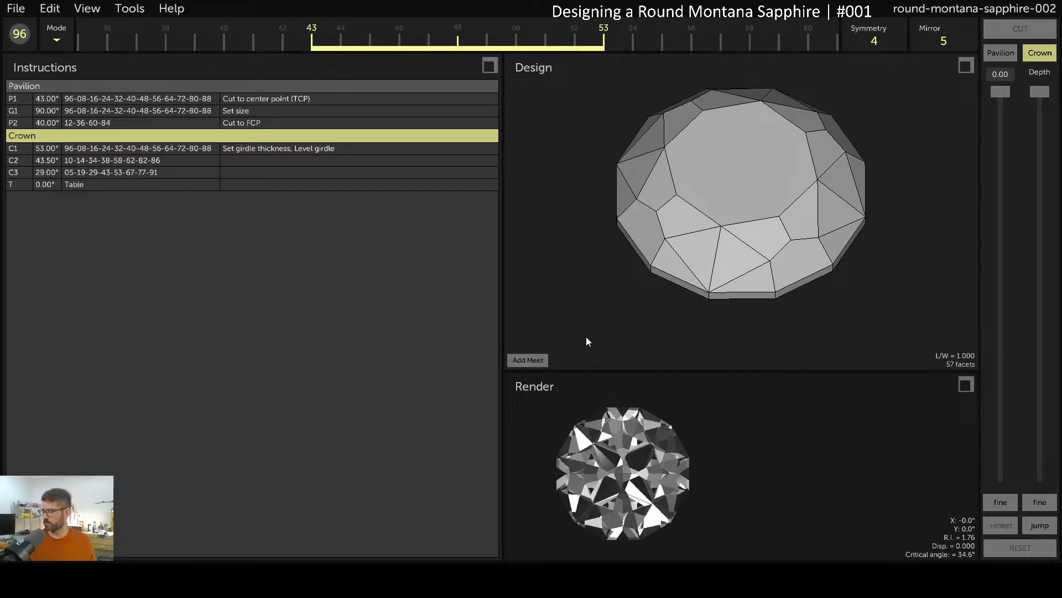
Select the table facet in Instructions and open Tools > Tilt Performance
left_click(718, 228)
left_click(736, 185)
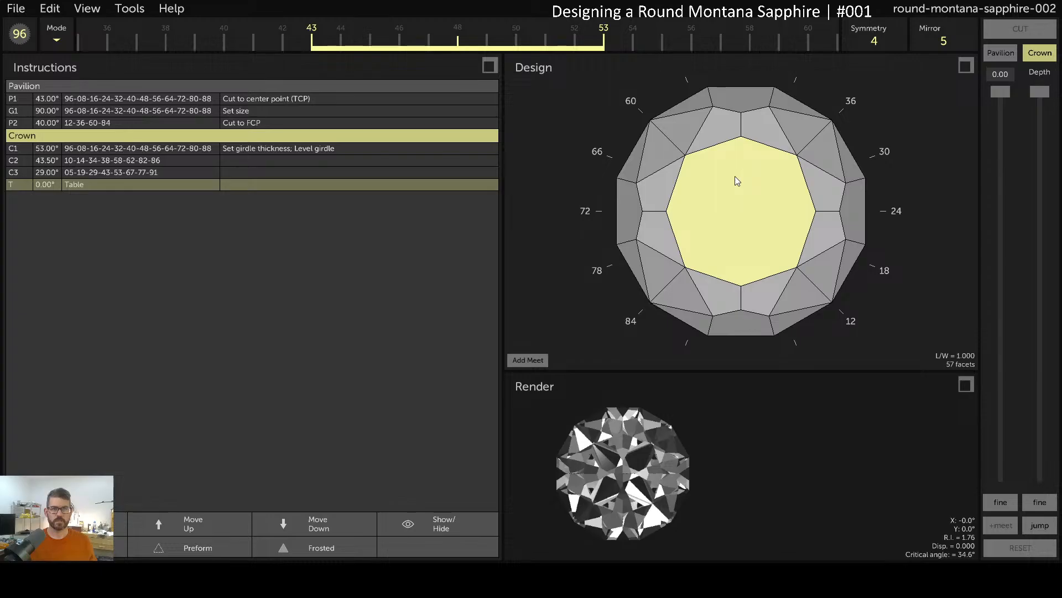
left_click(142, 10)
left_click(160, 26)
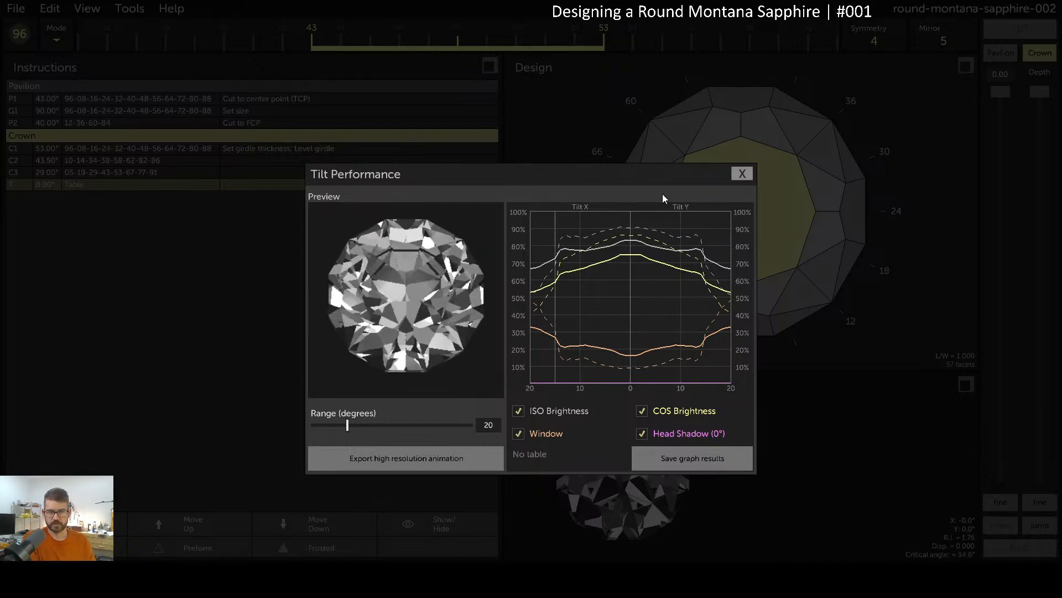
Close Tilt Performance, preview the 100/100 variant in Manual Optimizer, then cancel without changes
left_click(741, 174)
left_click(141, 11)
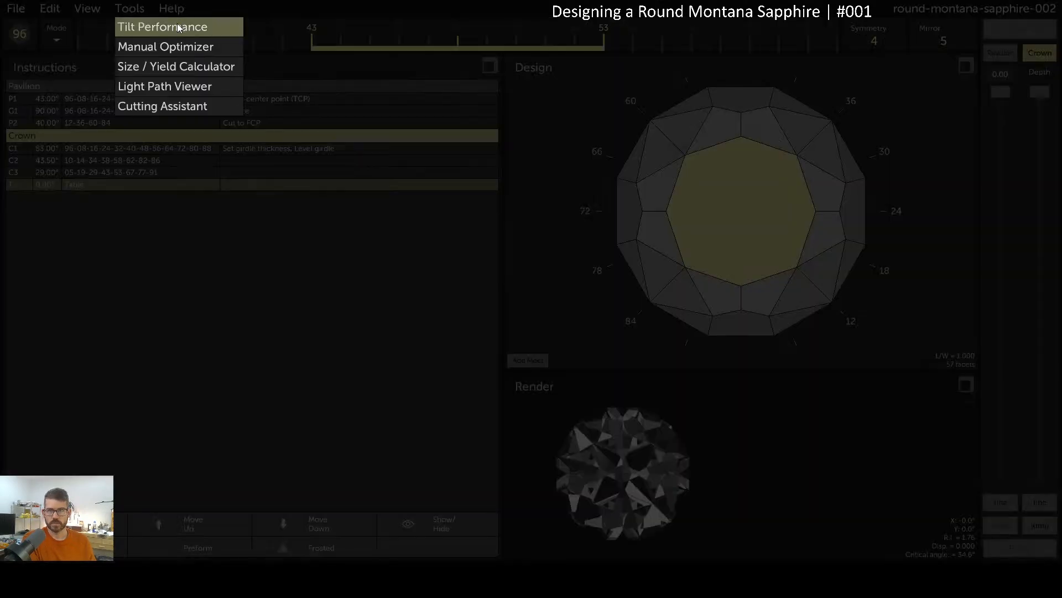
left_click(177, 45)
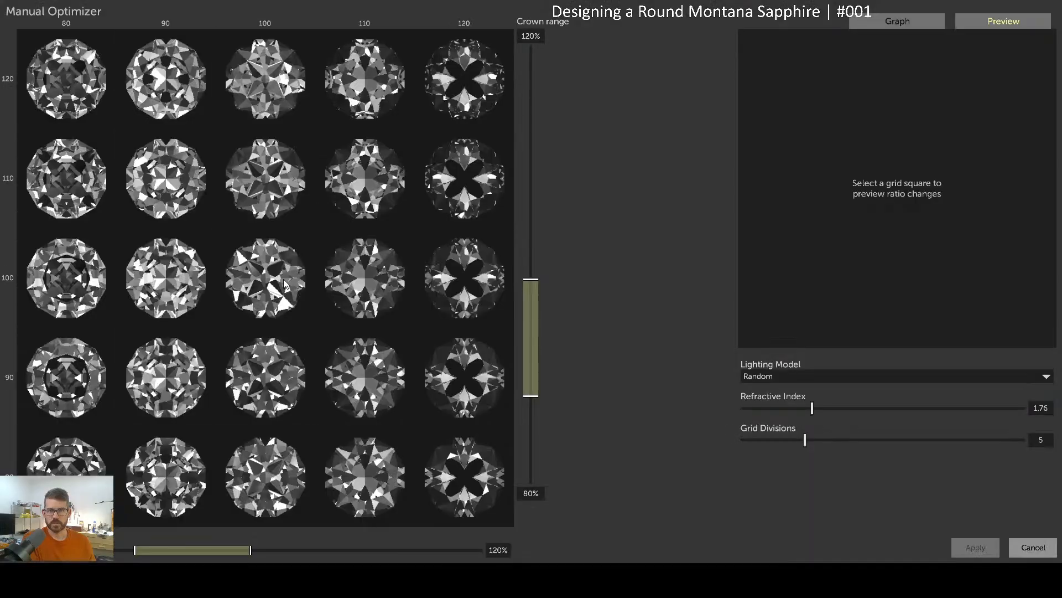
left_click(282, 279)
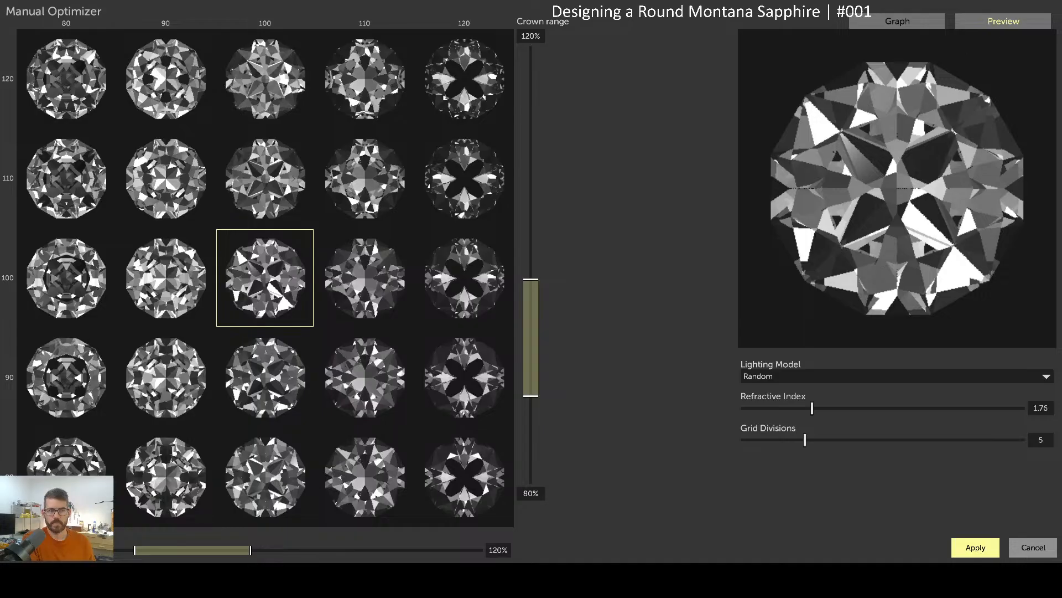
left_click(1044, 545)
left_click_drag(815, 324, 805, 125)
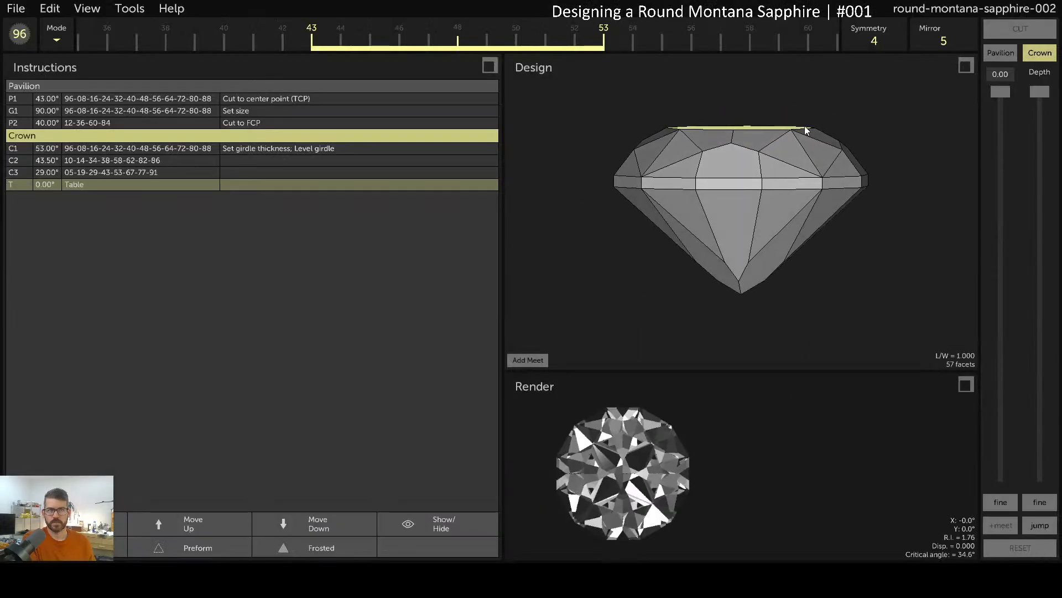
left_click(52, 11)
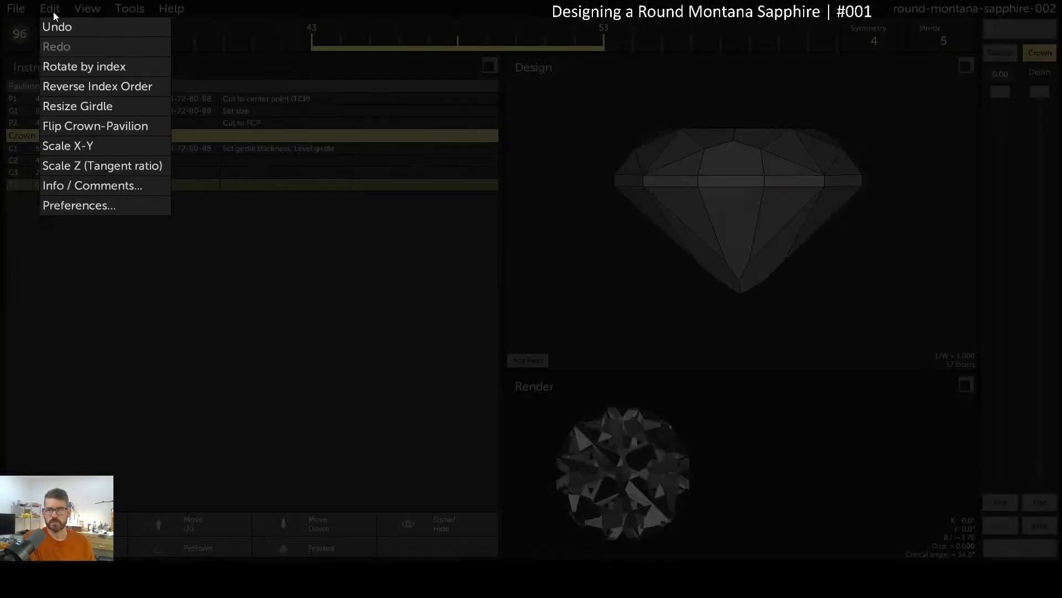
left_click(101, 166)
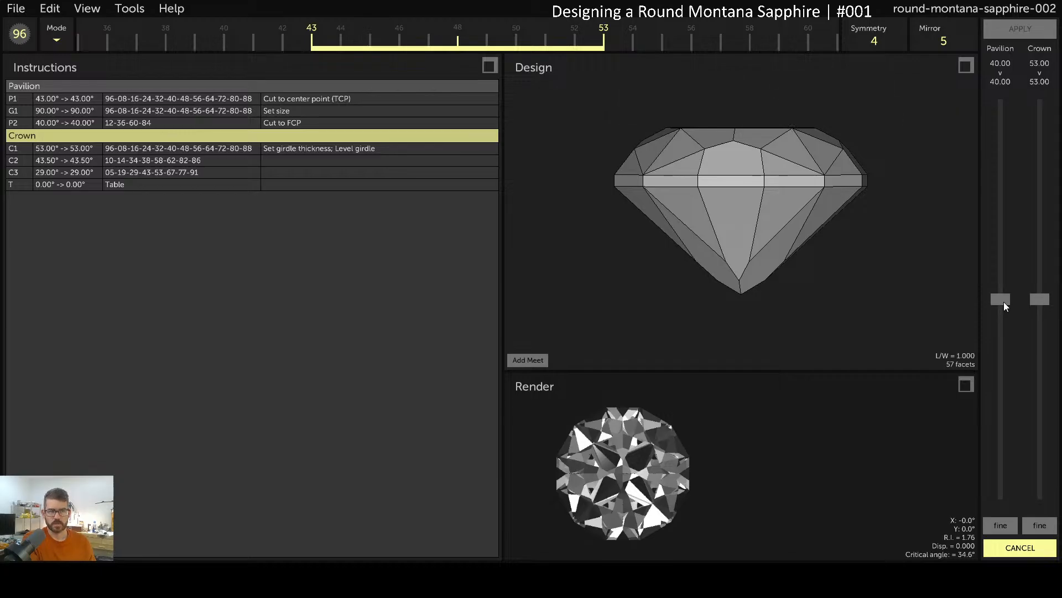
left_click_drag(1004, 302, 1014, 334)
mouse_move(1039, 299)
left_mouse_down()
mouse_move(1027, 194)
mouse_move(1031, 283)
left_mouse_up()
left_click(1031, 547)
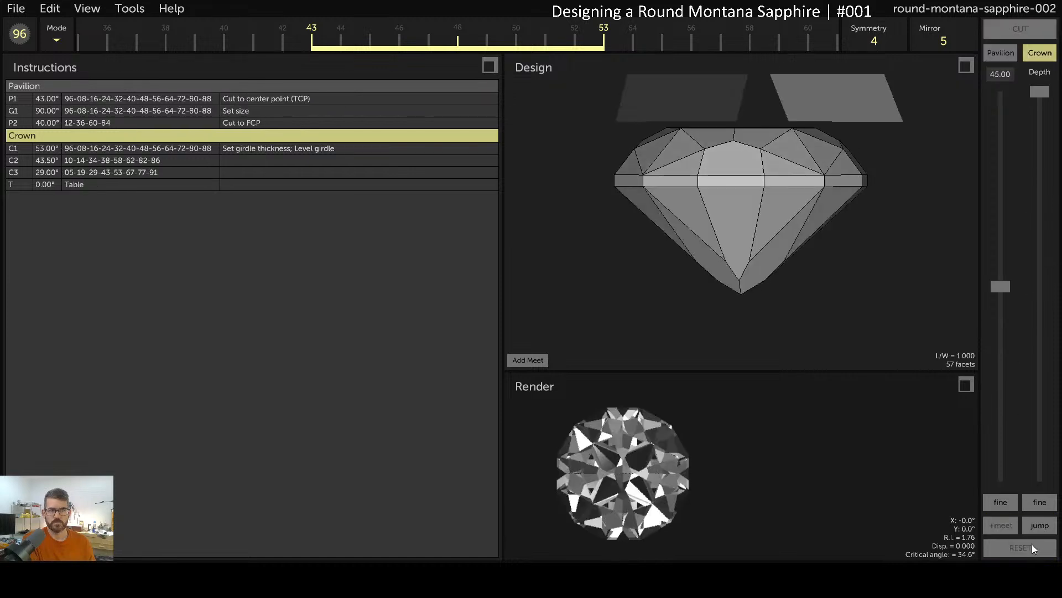
left_click(128, 8)
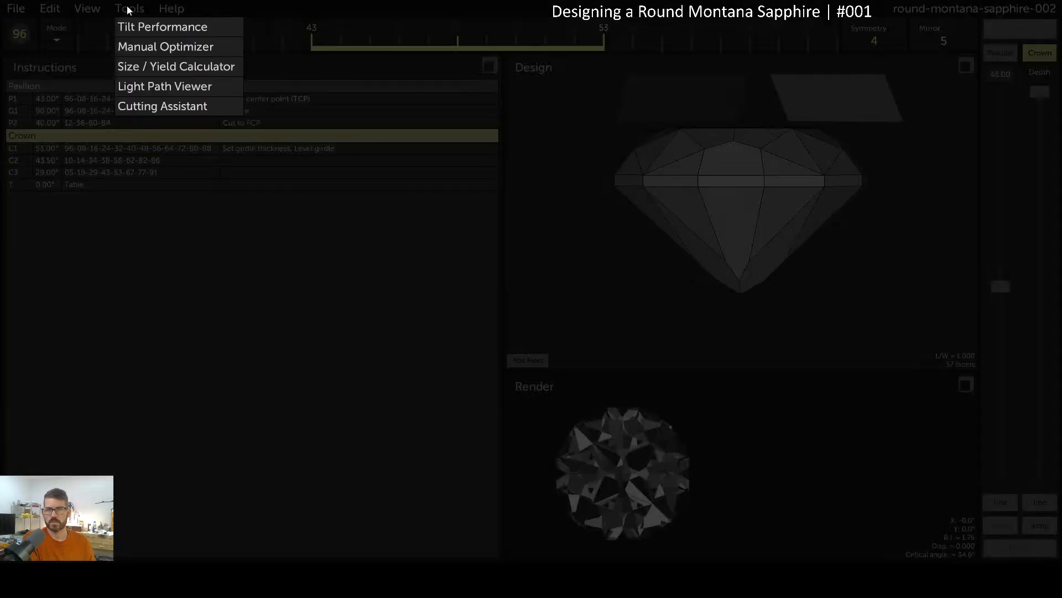
Open the Manual Optimizer and preview the 100/100, 90/100, 90/110, 90/120 and 100/110 variants
left_click(175, 47)
left_click(241, 288)
left_click(166, 282)
left_click(162, 186)
left_click(156, 90)
left_click(254, 198)
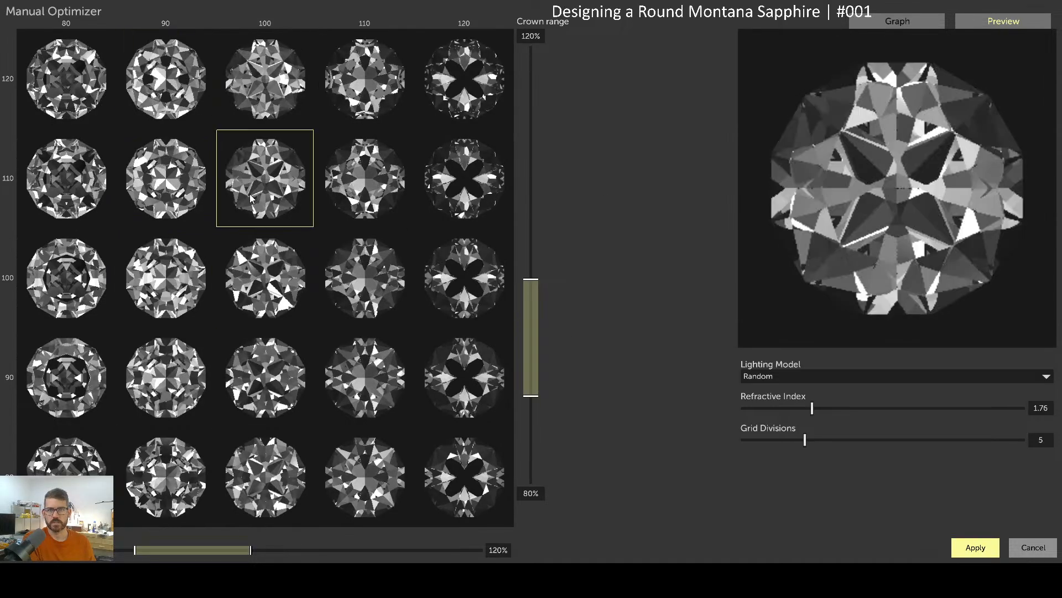
left_click(159, 285)
left_click(248, 286)
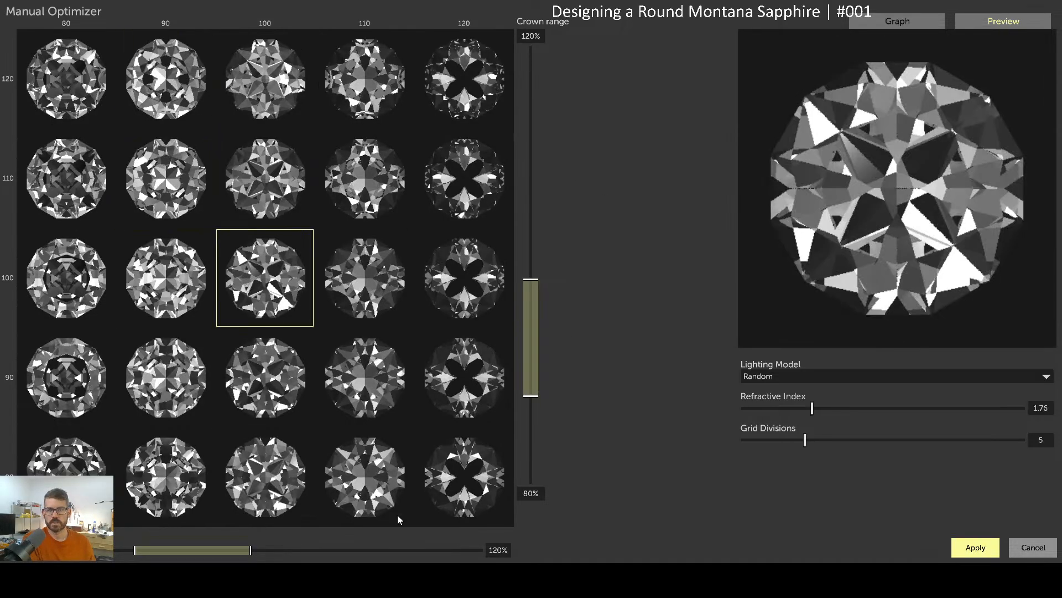
Extend the crown range to 65–196%, preview 90/163 and 90/130, and widen the ratio range to 132%
left_click(540, 437)
left_click(539, 167)
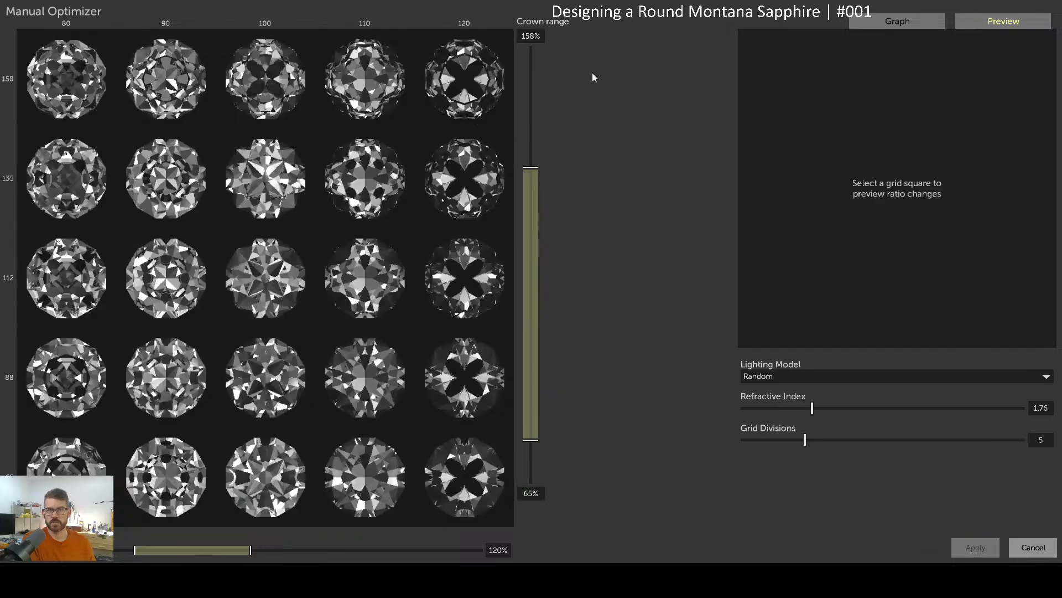
left_click(530, 59)
left_click(180, 177)
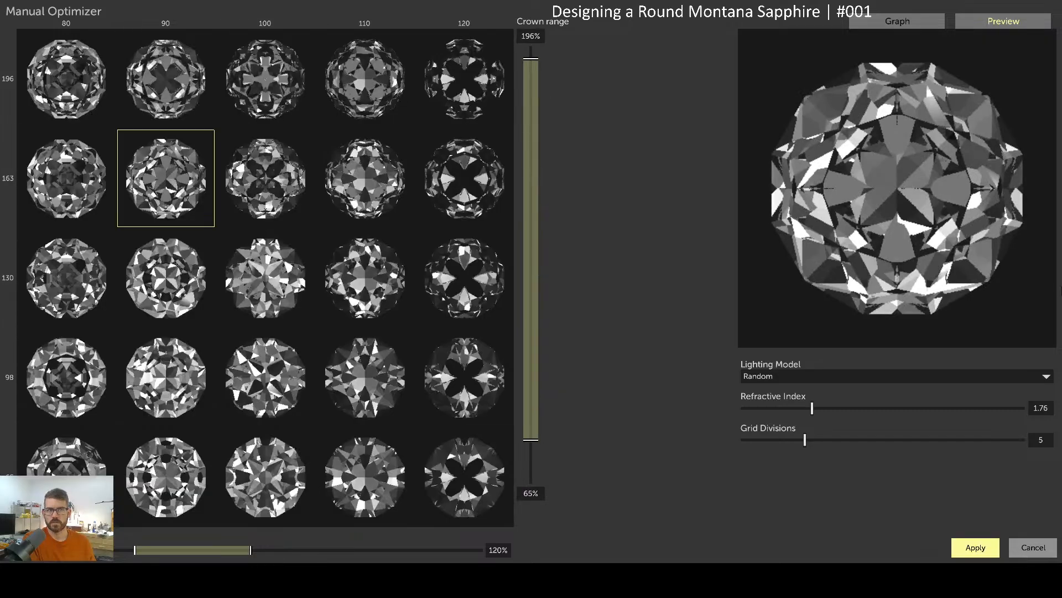
left_click_drag(925, 222, 895, 153)
left_click(166, 277)
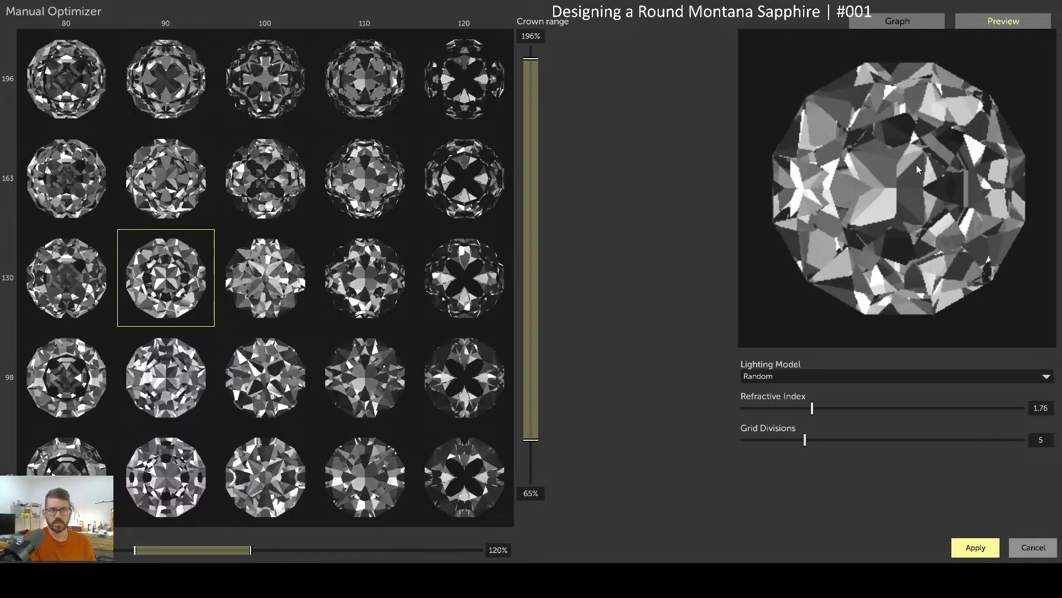
left_click_drag(127, 550, 113, 550)
left_click_drag(251, 549, 284, 549)
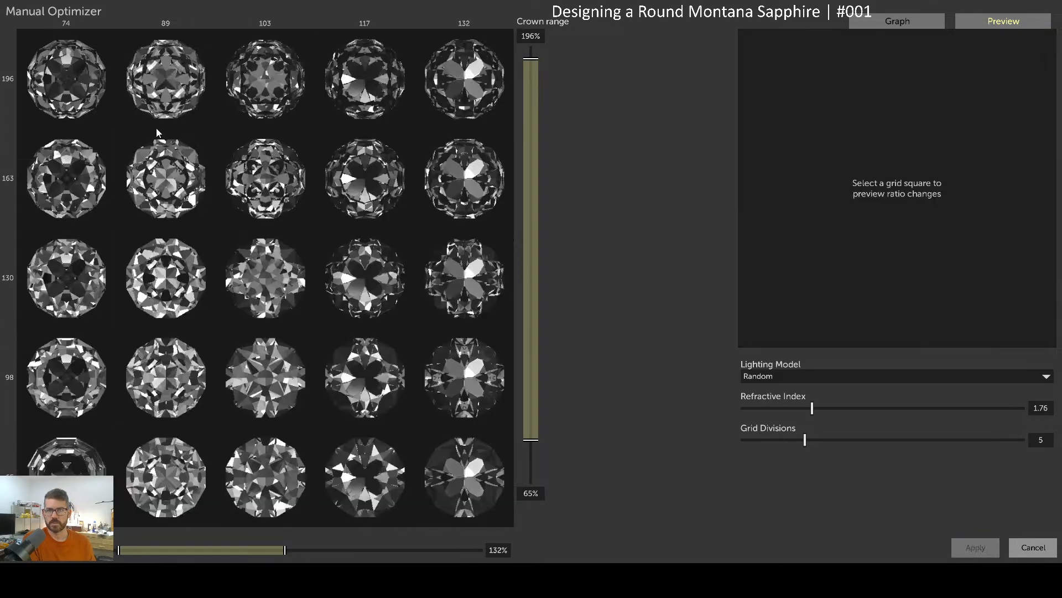
Zoom the grid to columns 85–117 and check the 85/163 variant's tilt brightness graph
left_click_drag(67, 79, 362, 470)
left_click_drag(154, 70, 460, 475)
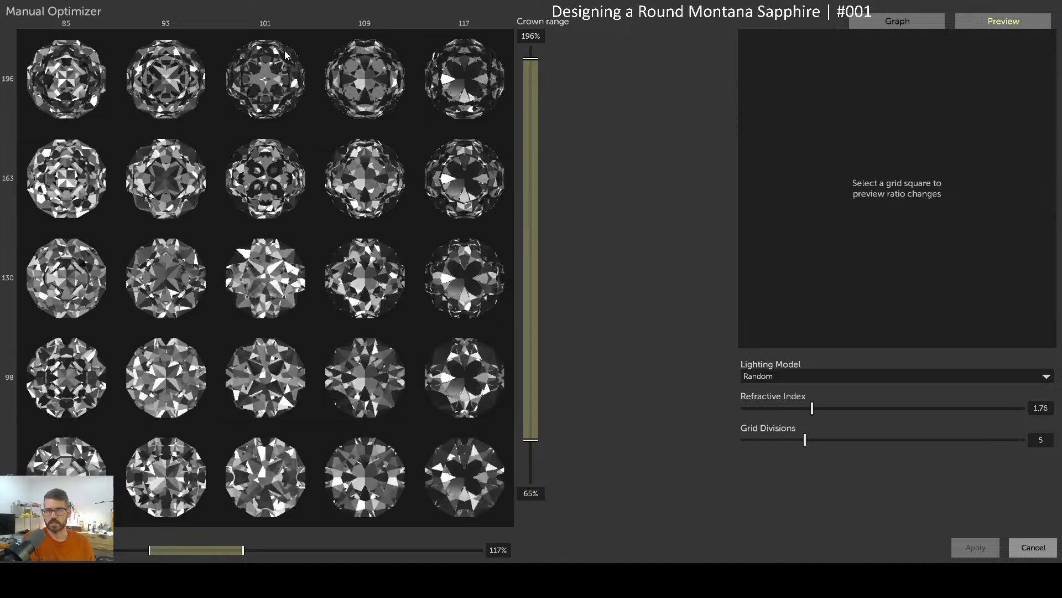
left_click_drag(56, 175, 437, 477)
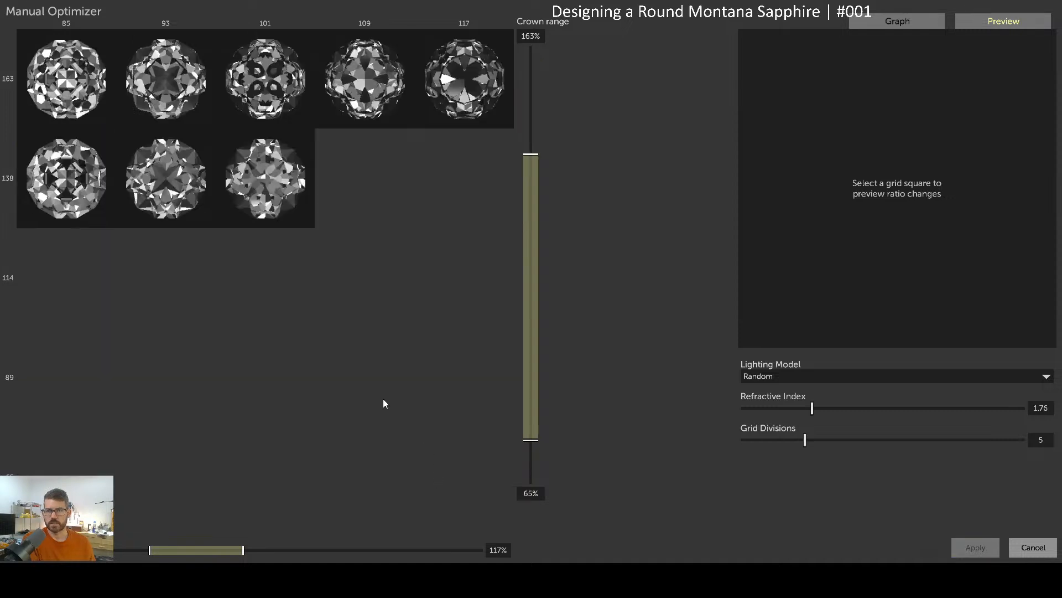
left_click(99, 93)
left_click_drag(892, 185, 886, 213)
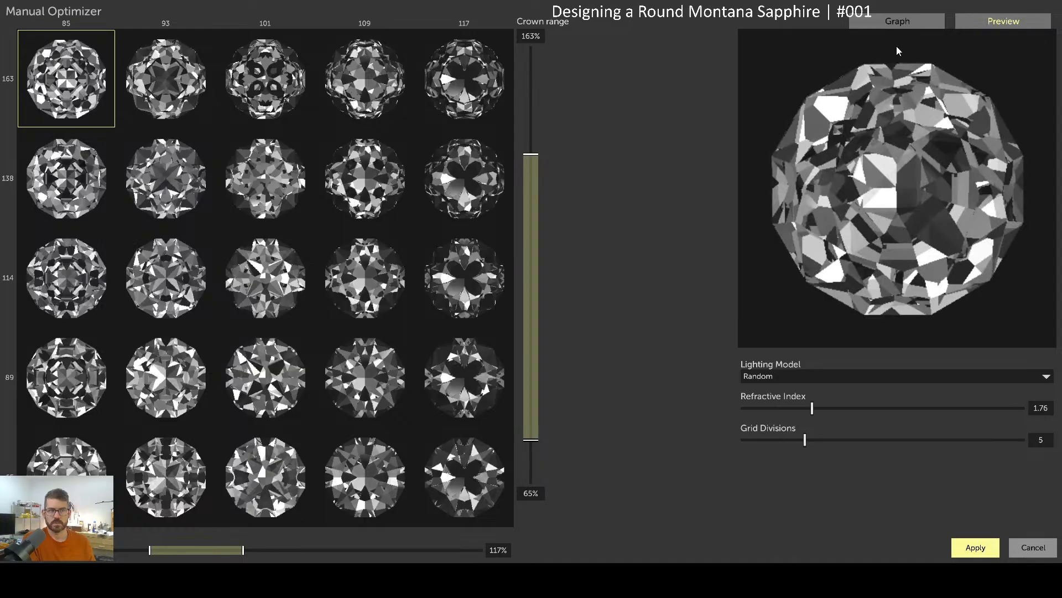
left_click(895, 21)
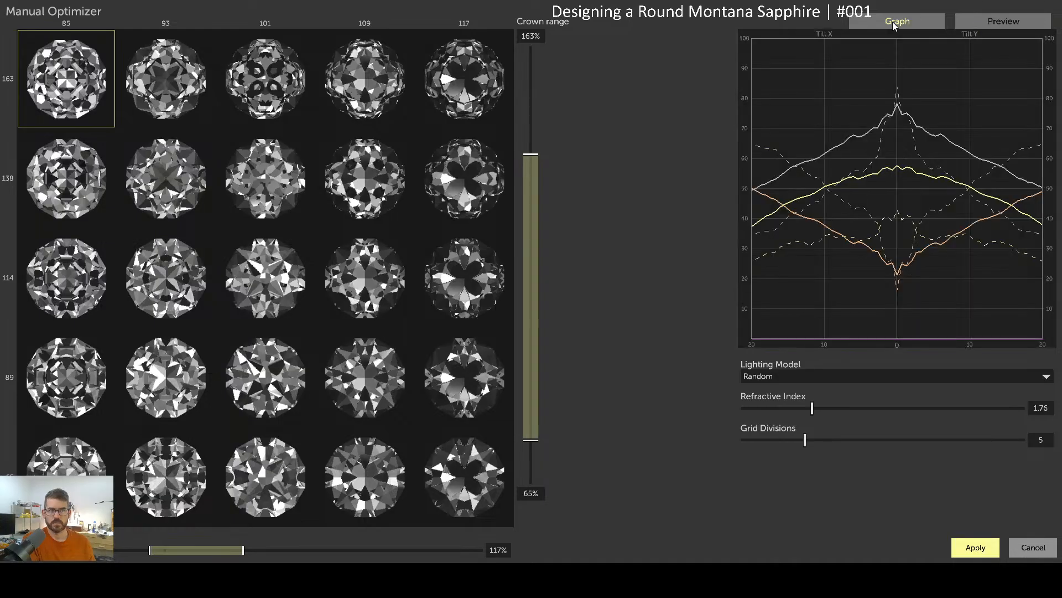
left_click(996, 20)
Preview the 93/138, 93/114 and 93/89 variants, narrow to columns 93–109, and preview 101/138
left_click(176, 178)
left_click(177, 293)
left_click(170, 387)
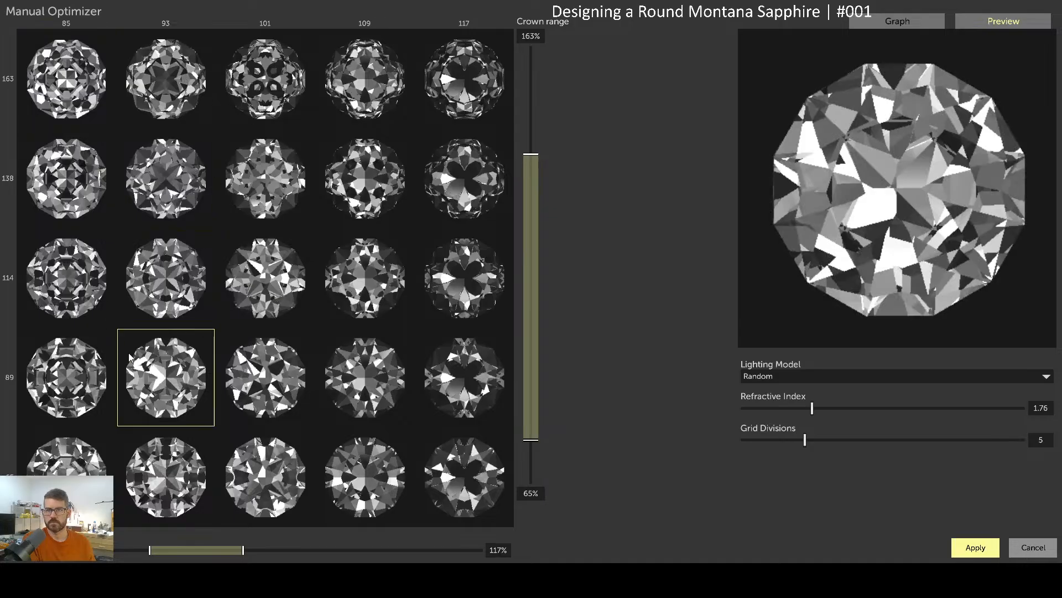
left_click_drag(159, 75, 376, 485)
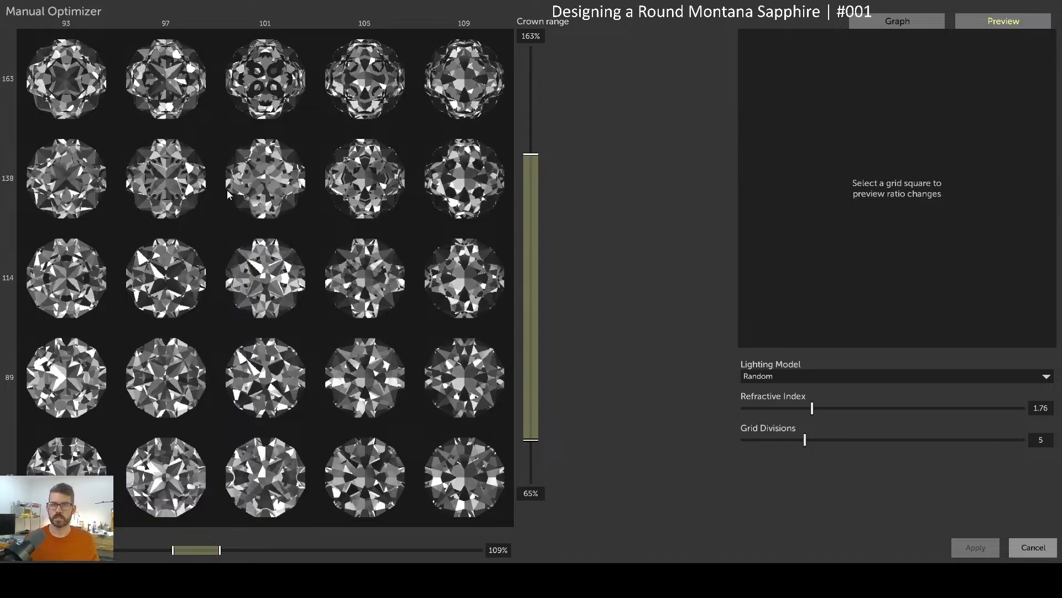
left_click(301, 175)
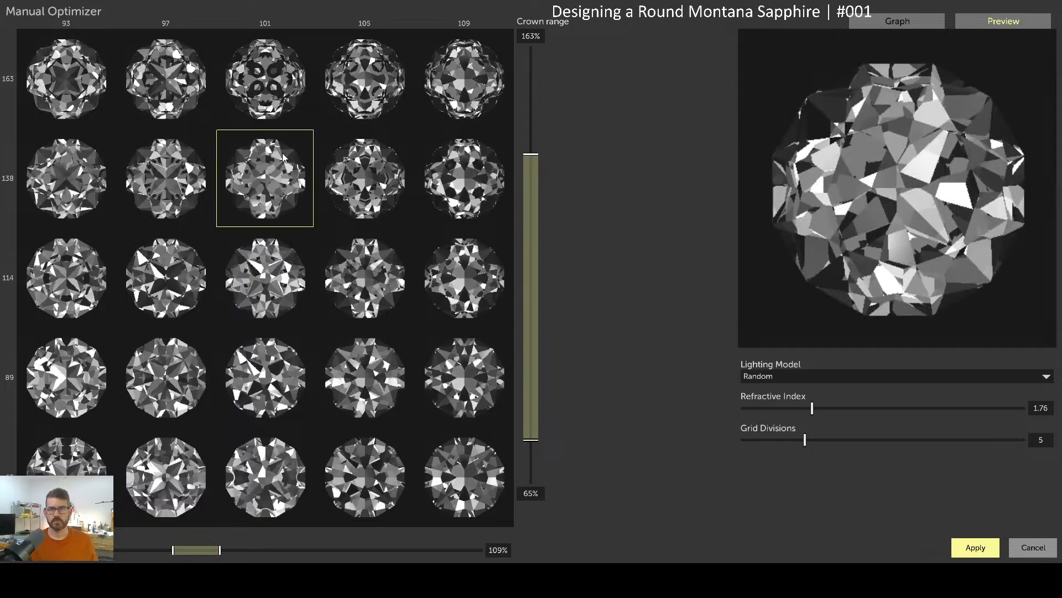
left_click(851, 376)
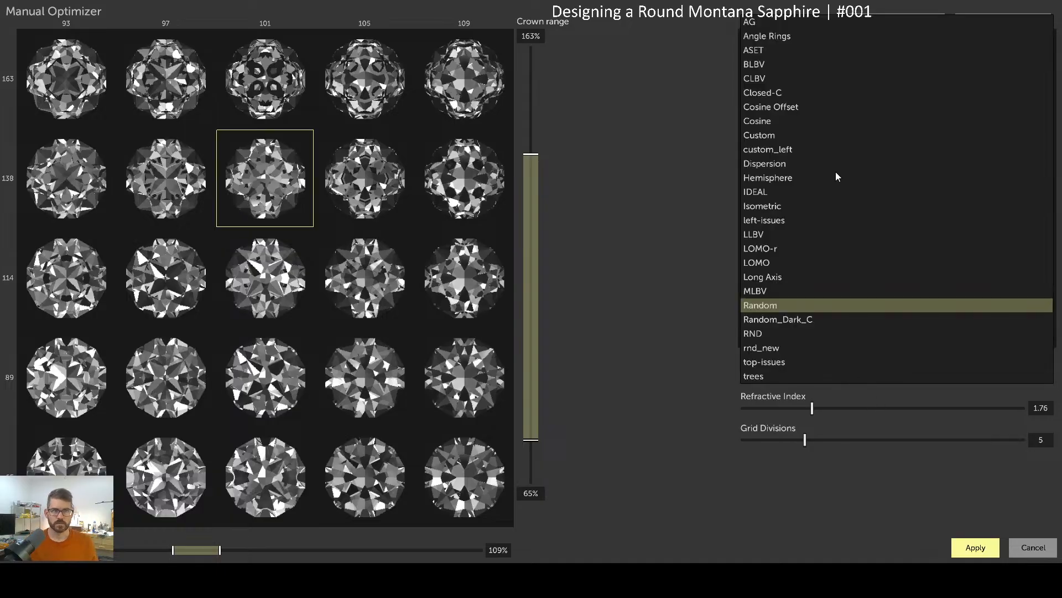
Pick AG from the Lighting Model dropdown
left_click(759, 25)
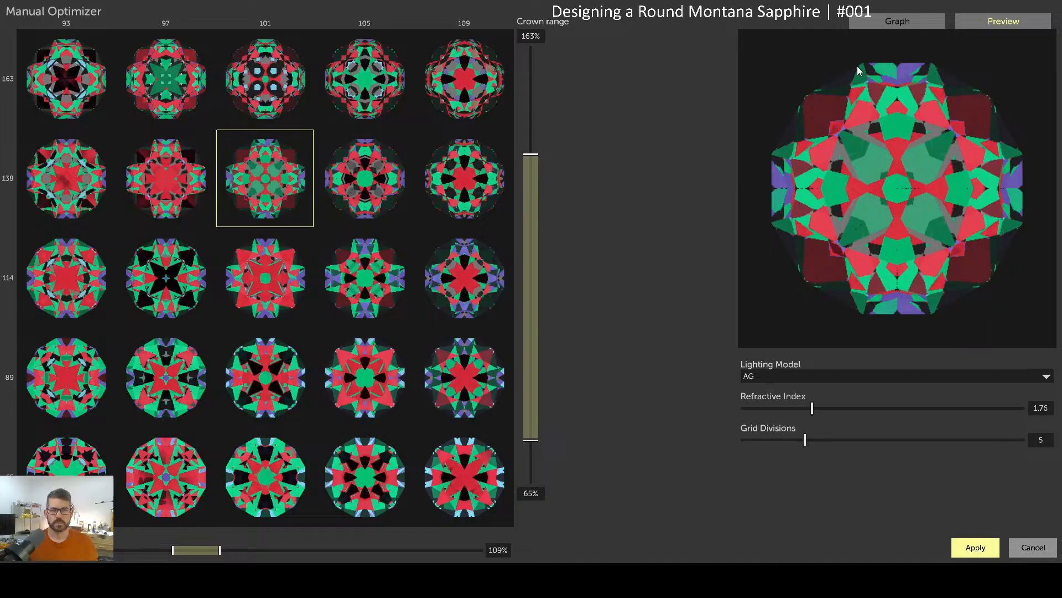
Narrow the grid to crown values 120% and below and preview the 109/93 candidate
left_click_drag(905, 150, 921, 187)
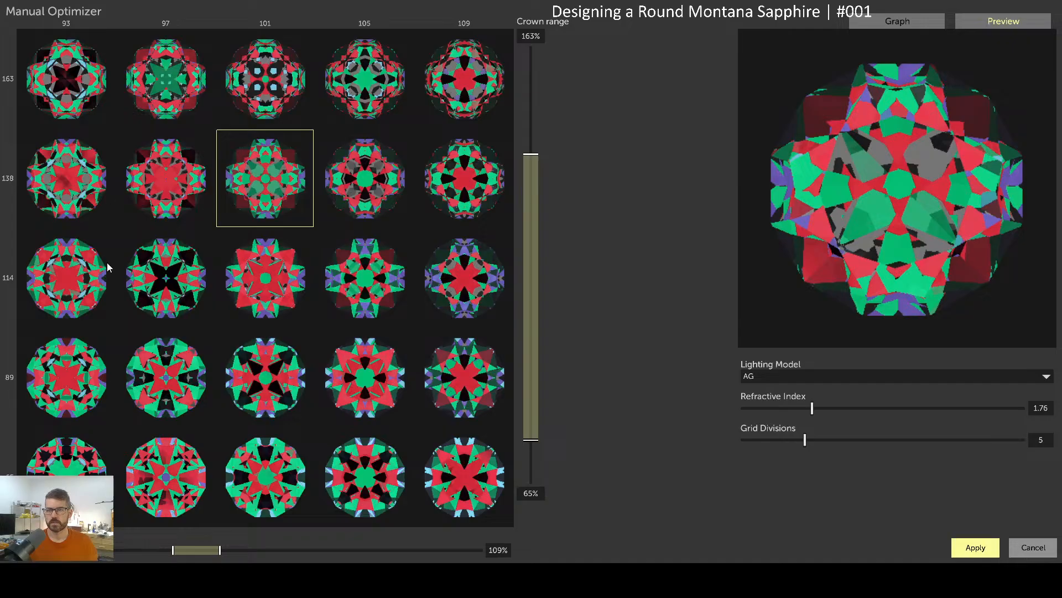
left_click_drag(70, 204, 481, 485)
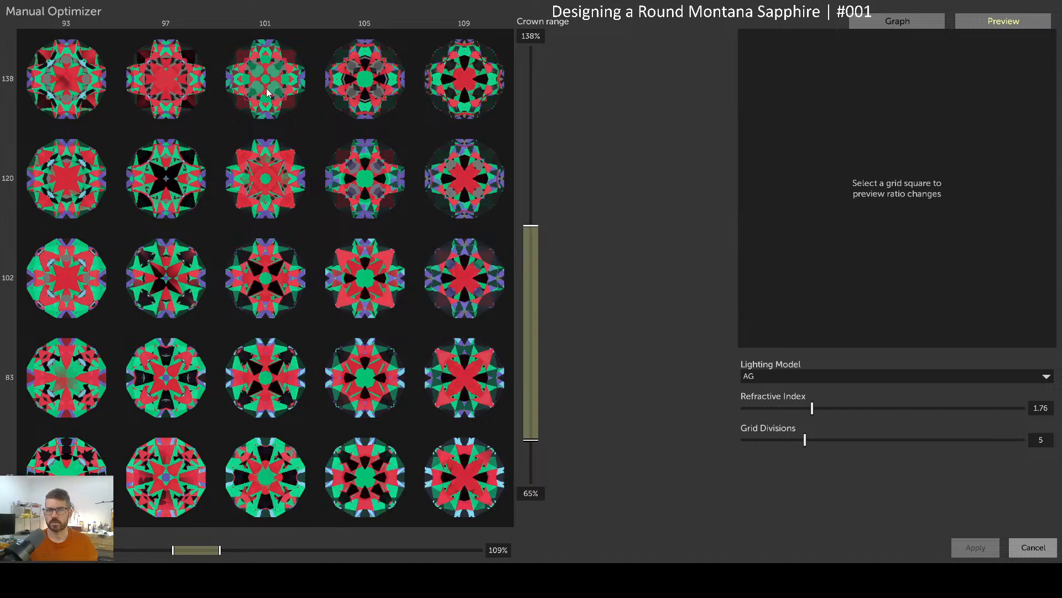
left_click_drag(81, 176, 454, 469)
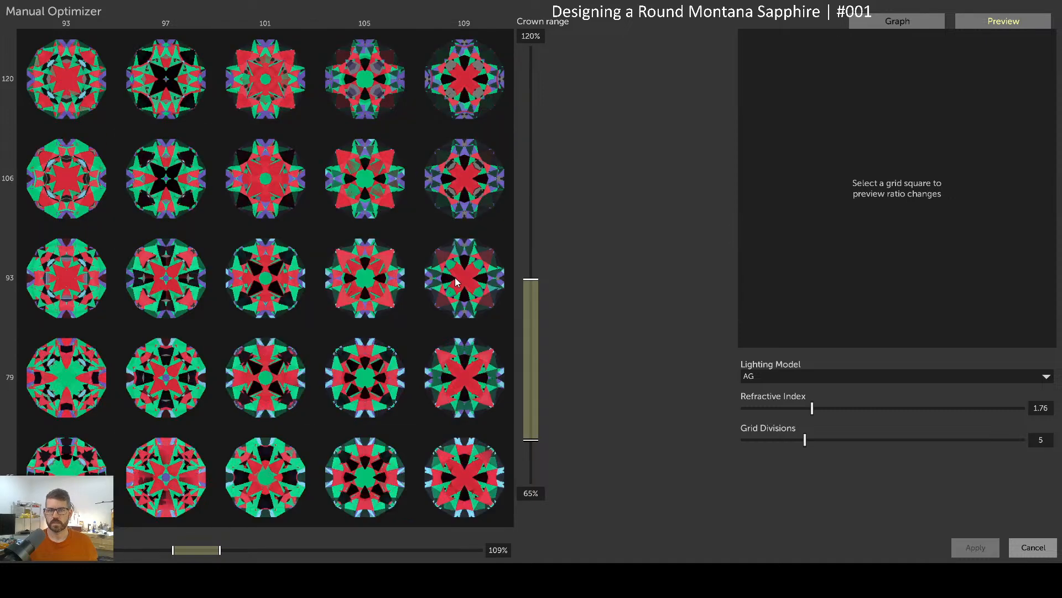
left_click(452, 276)
mouse_move(908, 198)
left_mouse_down()
mouse_move(929, 213)
mouse_move(896, 171)
mouse_move(894, 197)
mouse_move(892, 187)
left_mouse_up()
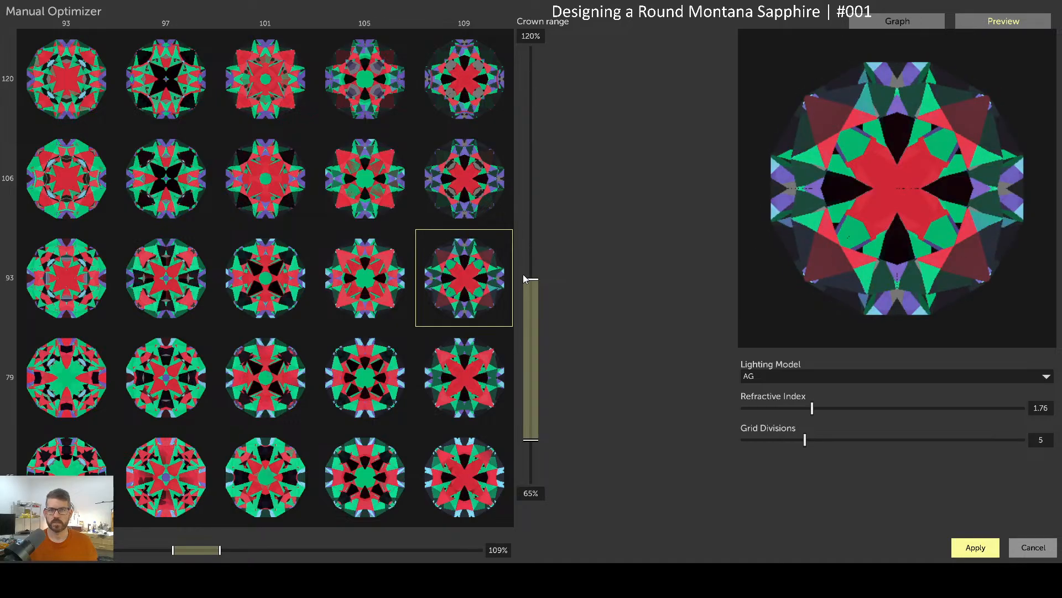
Narrow to columns 93–105, preview the 99/120 candidate, and limit crown rows to 106 and below
left_click_drag(58, 65, 362, 479)
left_click(271, 80)
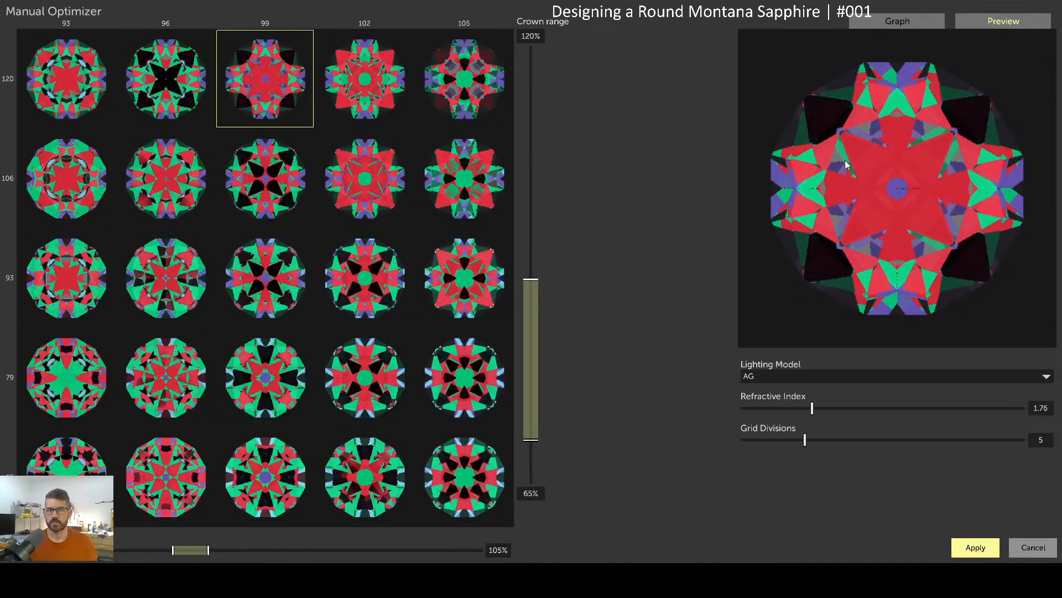
left_click_drag(898, 194, 919, 192)
left_click_drag(89, 183, 465, 490)
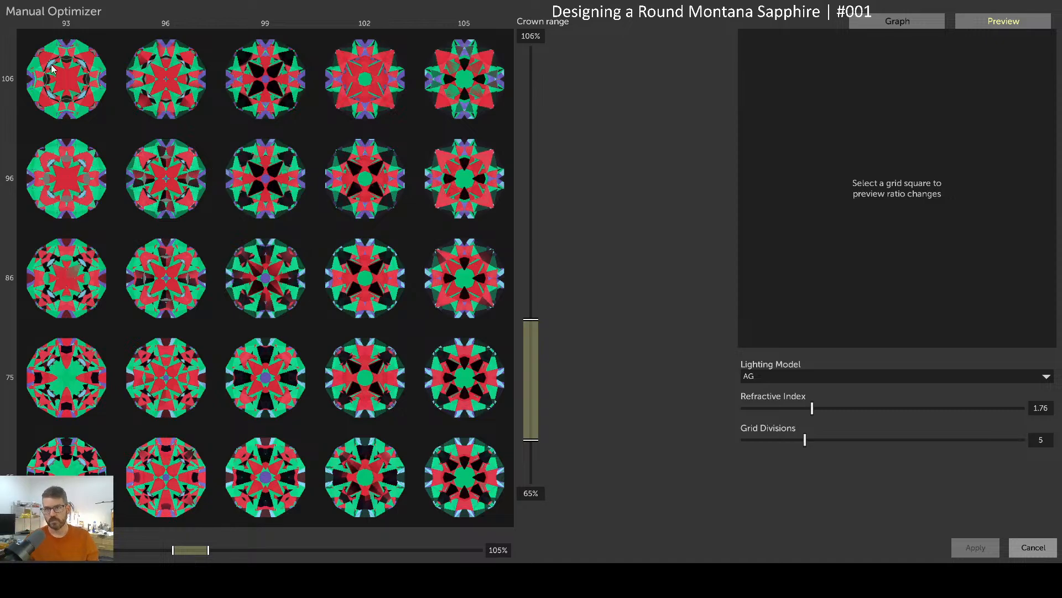
Preview the 99/96, 102/96, 102/106, 96/75 and 105/75 candidates
left_click(250, 168)
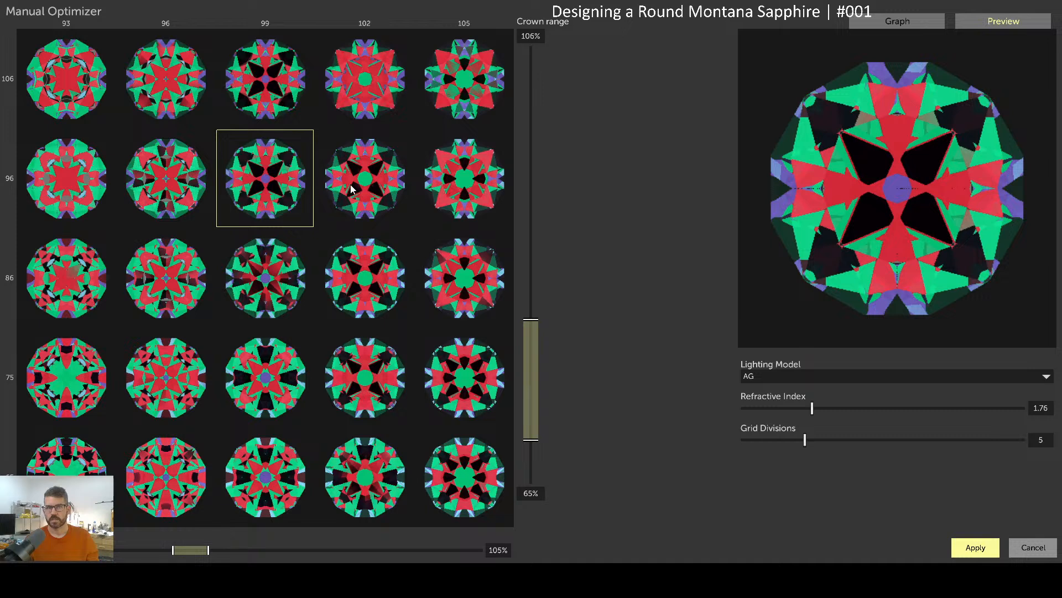
left_click(351, 188)
left_click(358, 104)
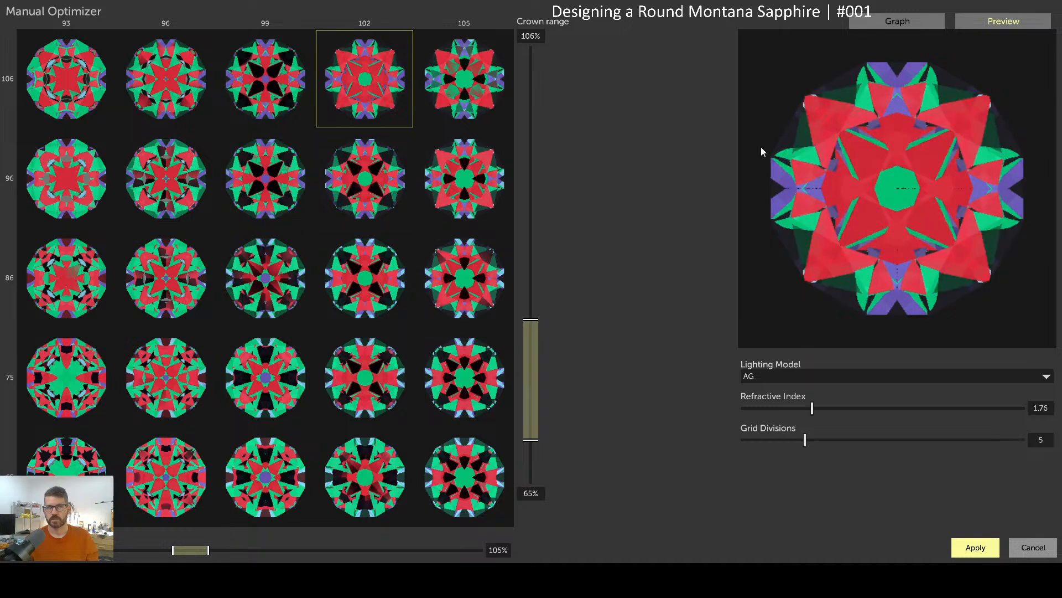
left_click(183, 382)
left_click_drag(908, 195, 890, 208)
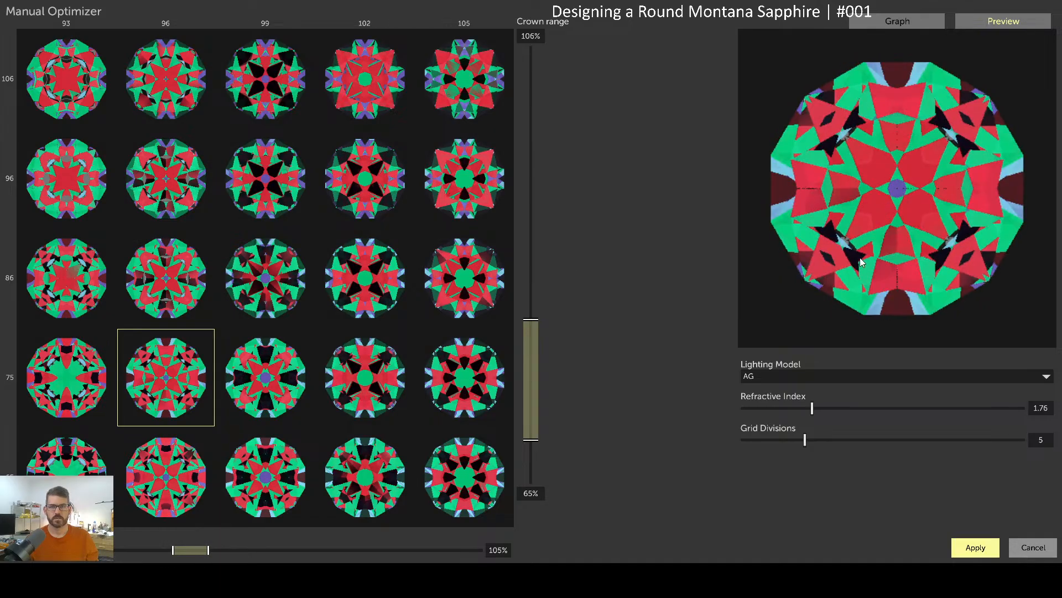
left_click(481, 387)
left_click_drag(910, 187, 876, 187)
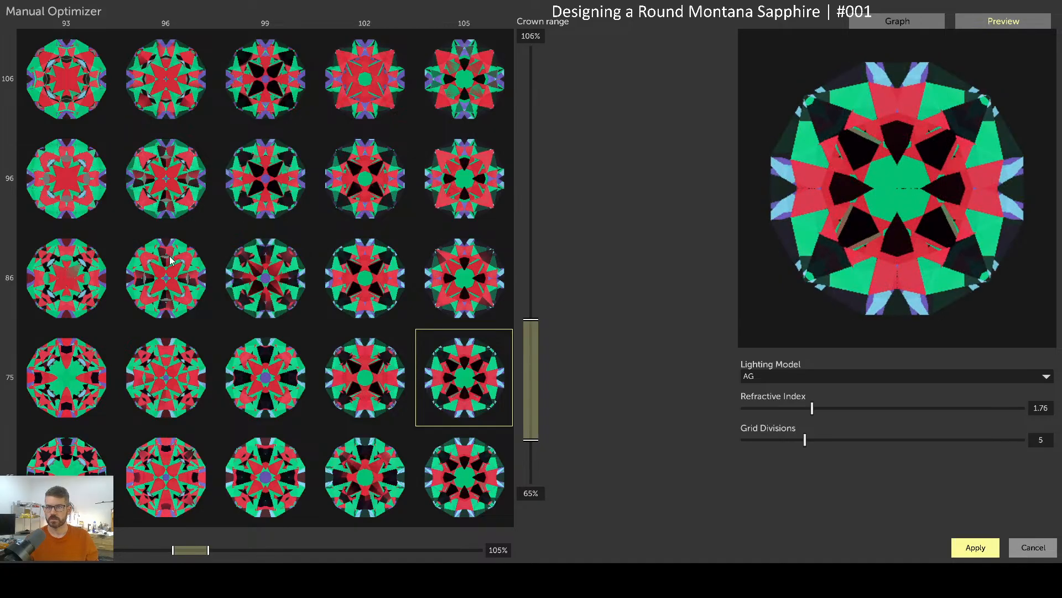
Preview 93/75 and the bottom column-96 candidate, then narrow the grid to columns 93–100
left_click(82, 362)
mouse_move(898, 187)
left_mouse_down()
mouse_move(909, 176)
mouse_move(872, 177)
mouse_move(897, 211)
mouse_move(922, 187)
mouse_move(909, 170)
mouse_move(887, 172)
mouse_move(908, 189)
left_mouse_up()
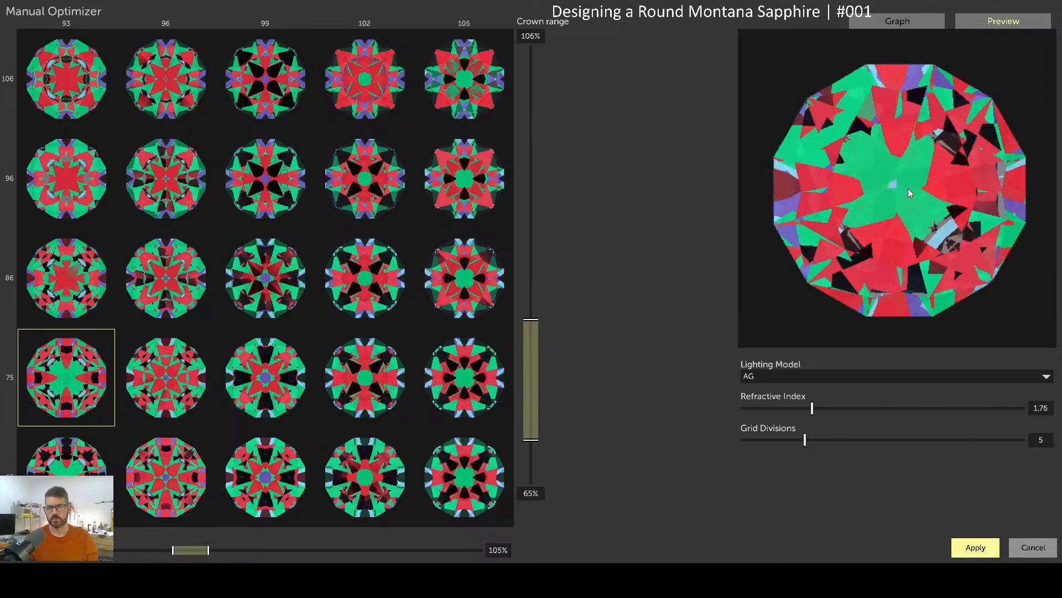
left_click(196, 474)
left_click_drag(866, 208, 912, 181)
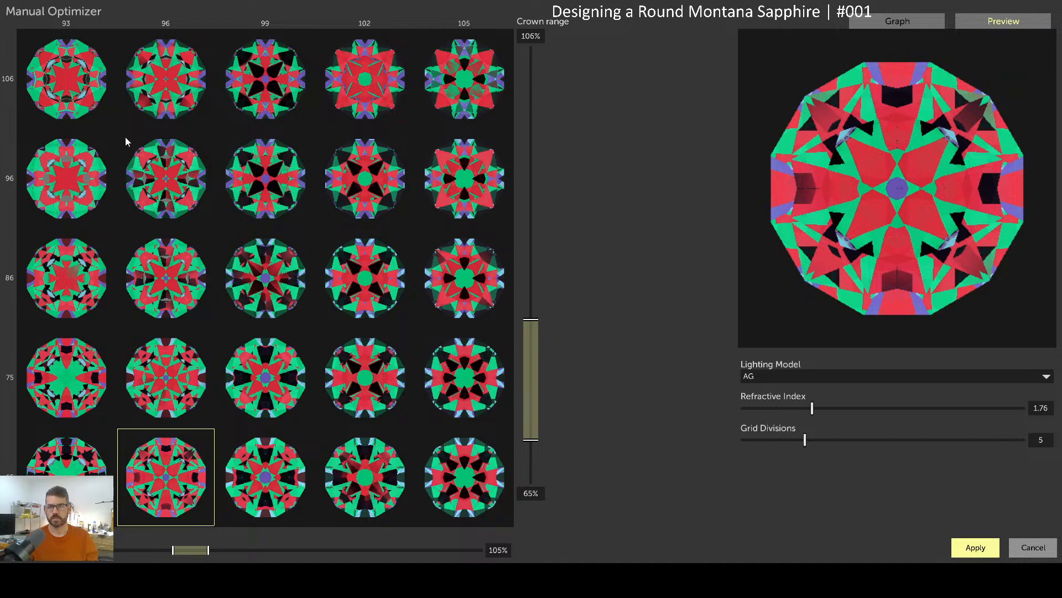
left_click_drag(46, 72, 335, 475)
left_click_drag(50, 65, 410, 408)
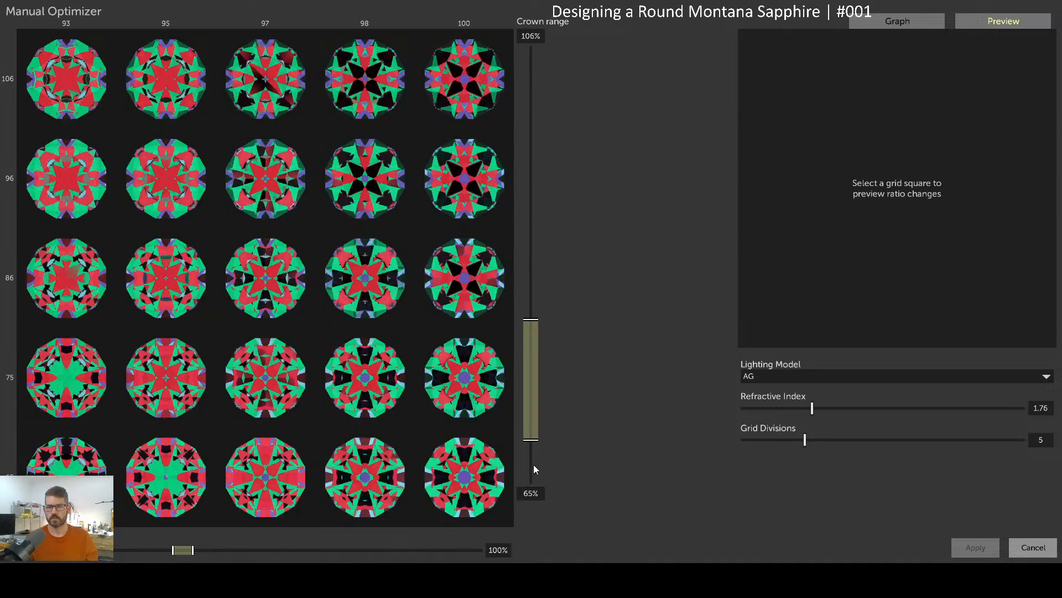
Extend the crown range down to 57% and the columns down to 88, then preview and tilt the 88/69 candidate
left_click(530, 465)
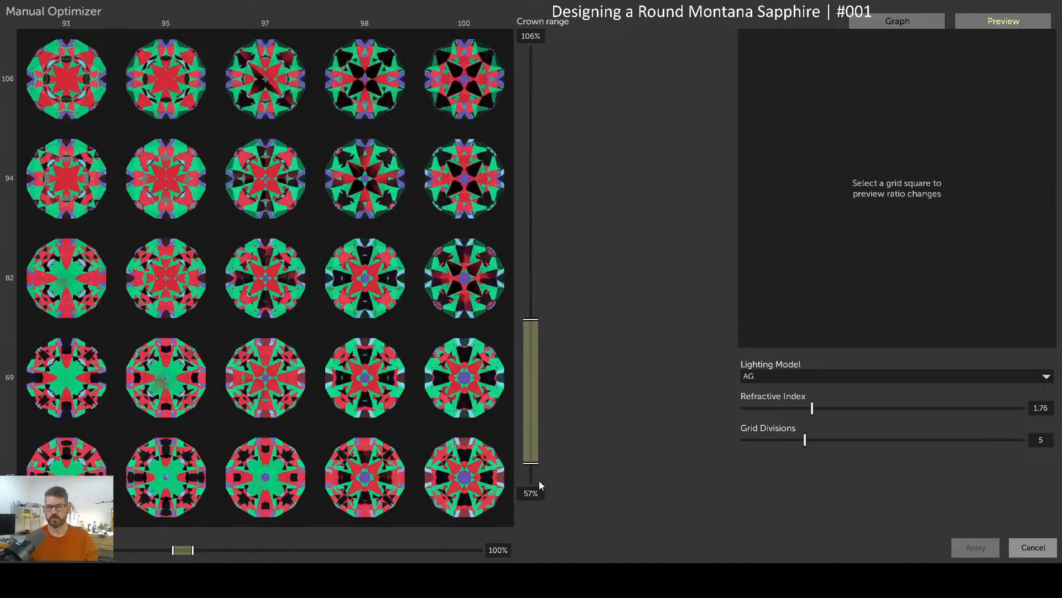
left_click_drag(171, 550, 158, 550)
left_click(79, 384)
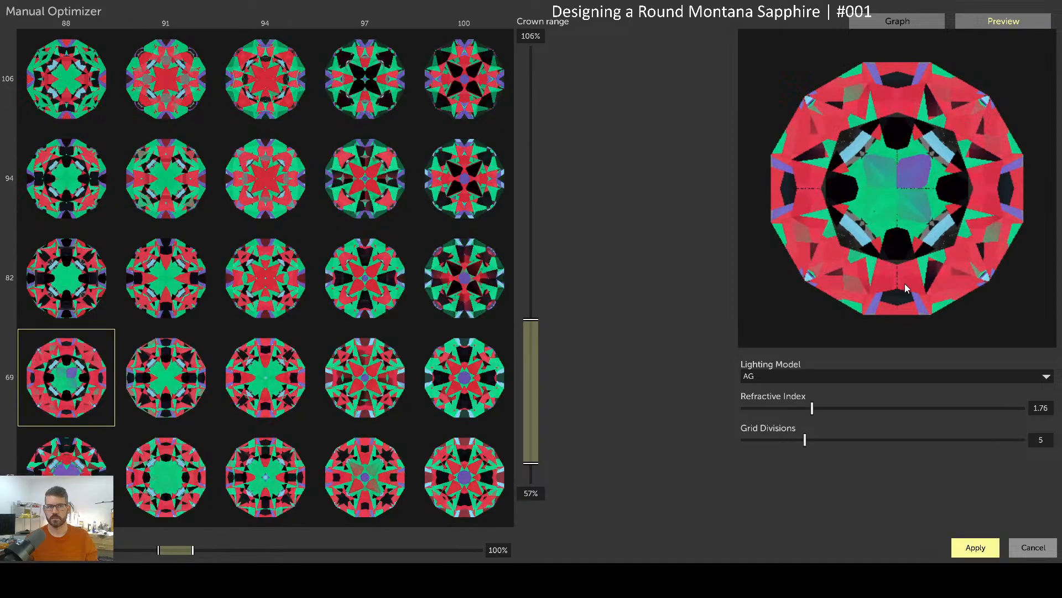
mouse_move(896, 196)
left_mouse_down()
mouse_move(920, 184)
mouse_move(889, 175)
mouse_move(898, 200)
mouse_move(894, 187)
left_mouse_up()
Compare the tilt brightness graphs of the 91, 94, 97 and 100 /69 candidates
left_click(914, 23)
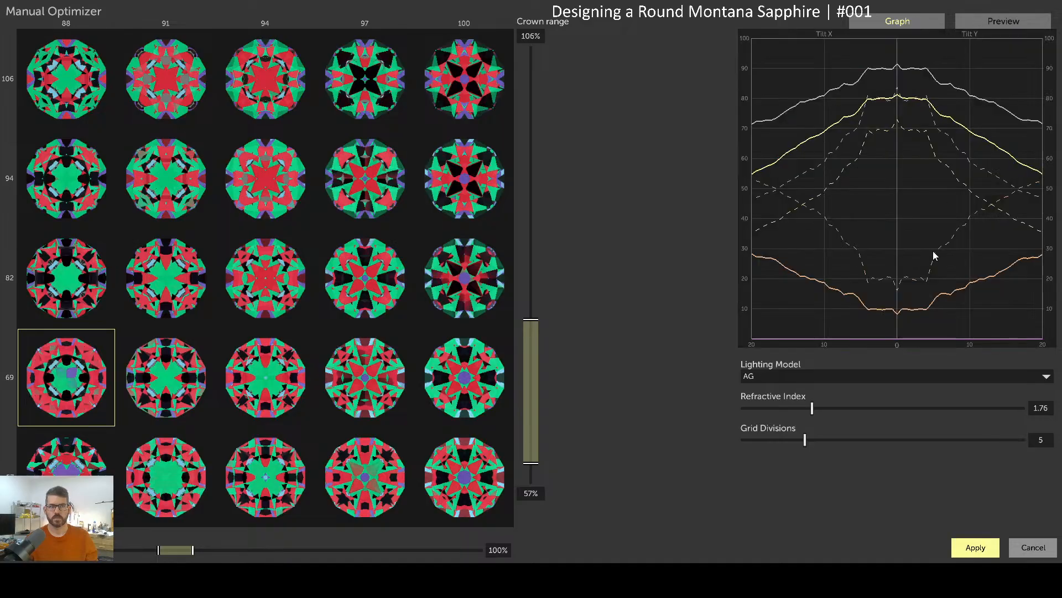
left_click(198, 370)
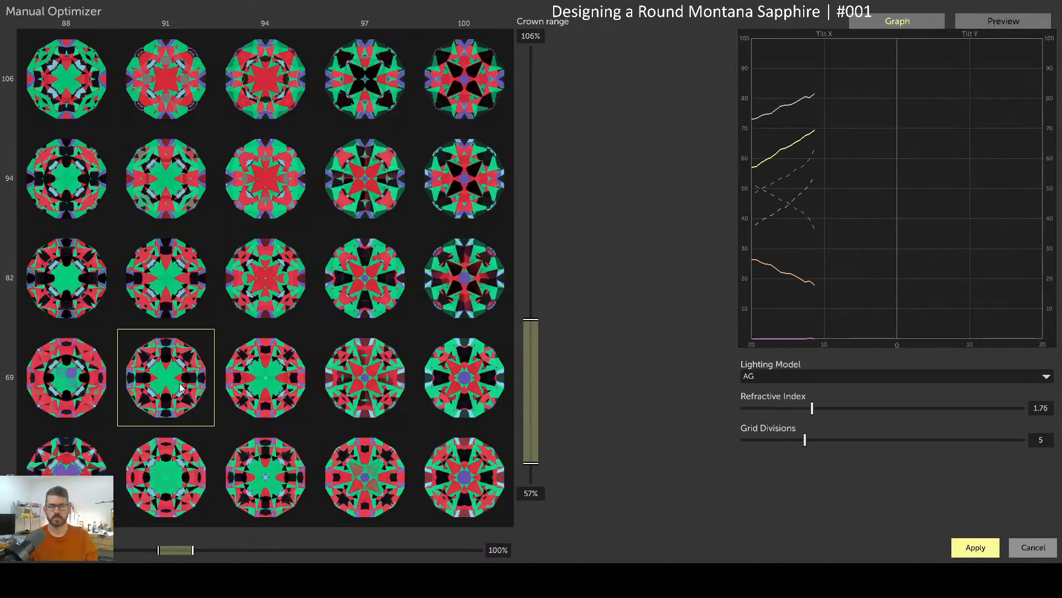
left_click(266, 386)
left_click(369, 397)
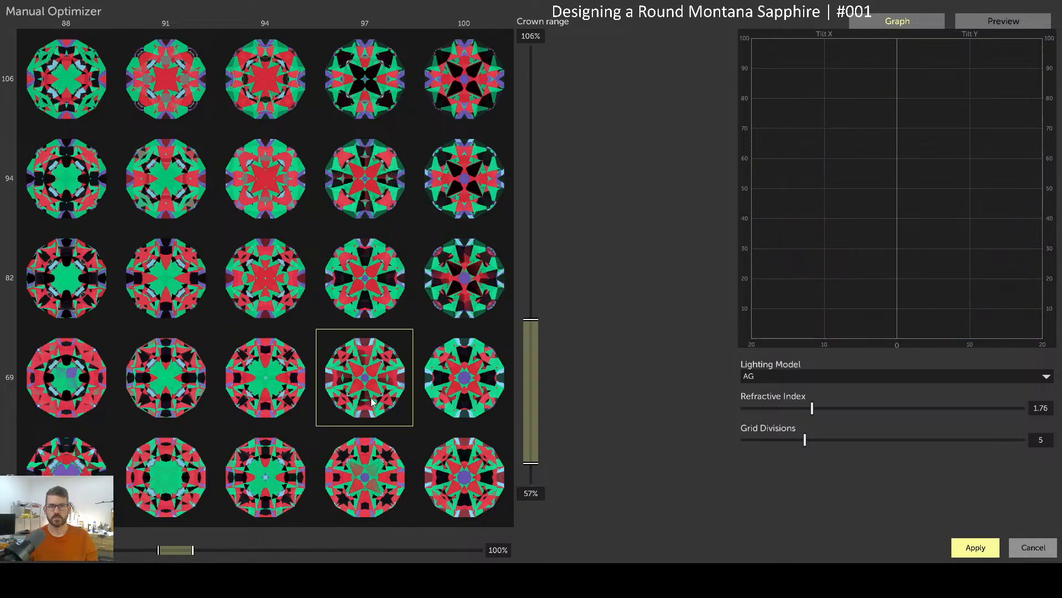
left_click(480, 387)
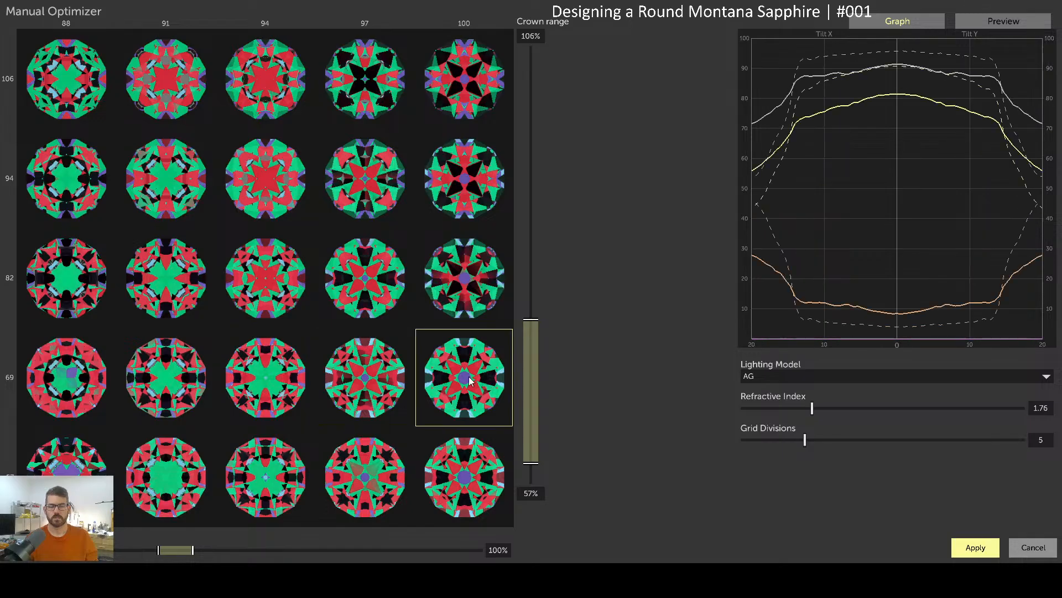
Extend the columns up to 102 and graph the column-99 candidates before returning to the gem preview
left_click_drag(196, 549, 200, 550)
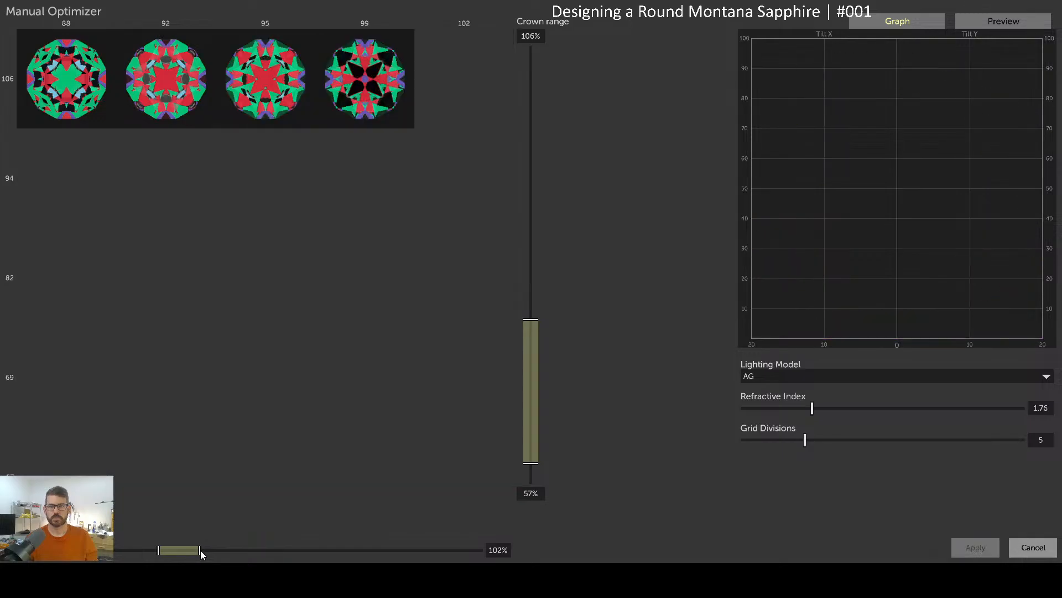
left_click(367, 372)
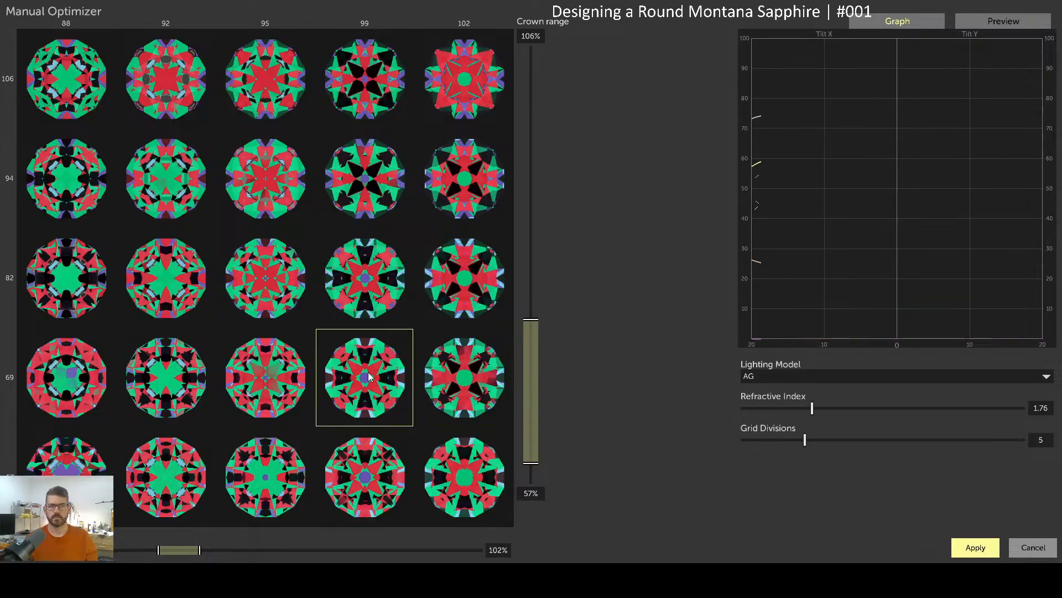
left_click(374, 292)
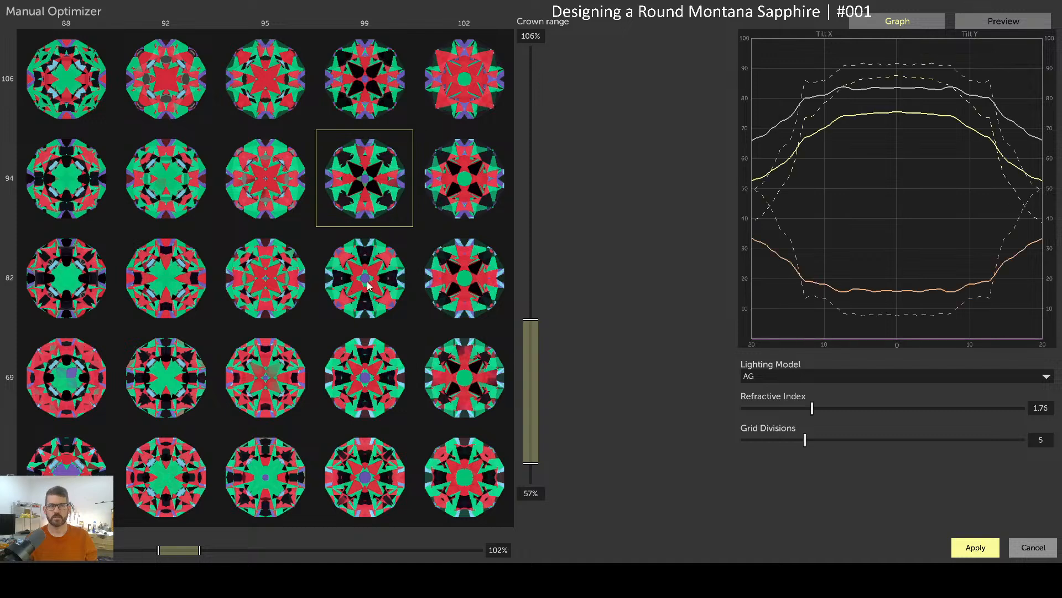
left_click(368, 470)
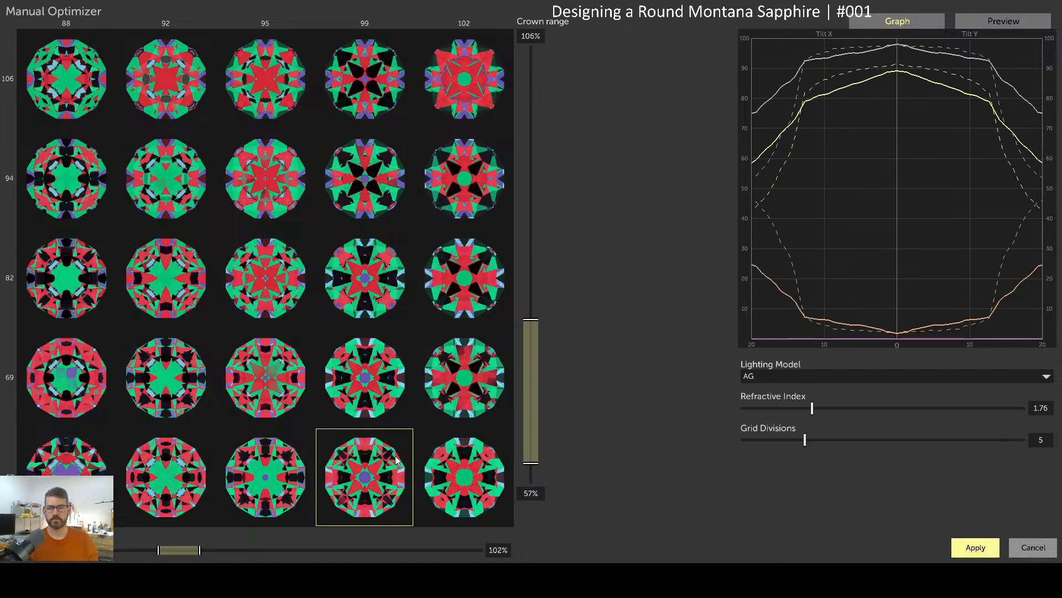
left_click(1031, 22)
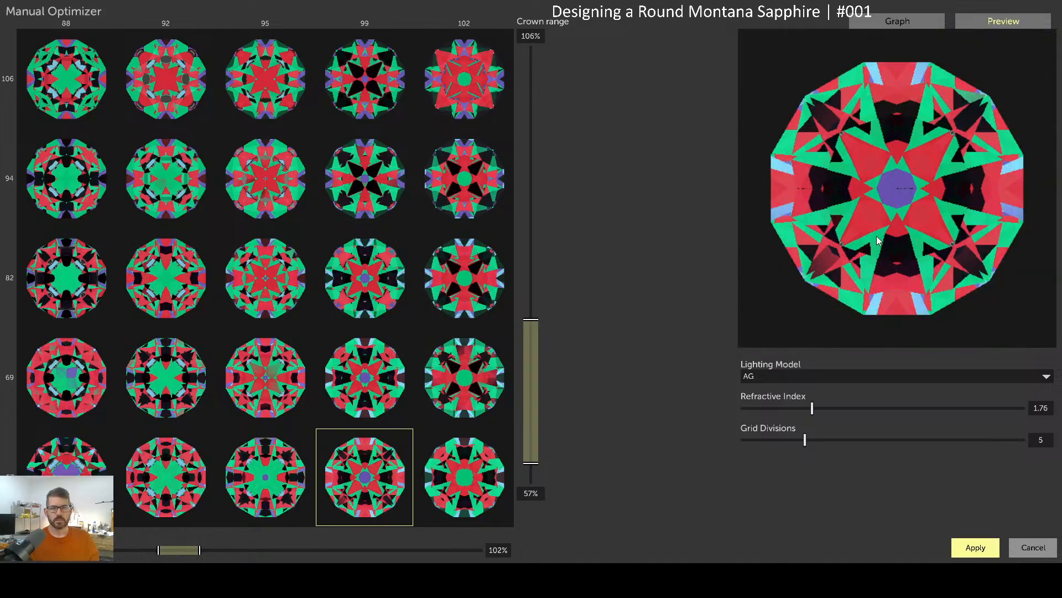
Preview and tilt the 88/69, 95/69, 92/82 and 95/82 candidate designs
mouse_move(906, 207)
left_mouse_down()
mouse_move(906, 228)
mouse_move(931, 198)
mouse_move(892, 194)
mouse_move(897, 223)
mouse_move(911, 214)
left_mouse_up()
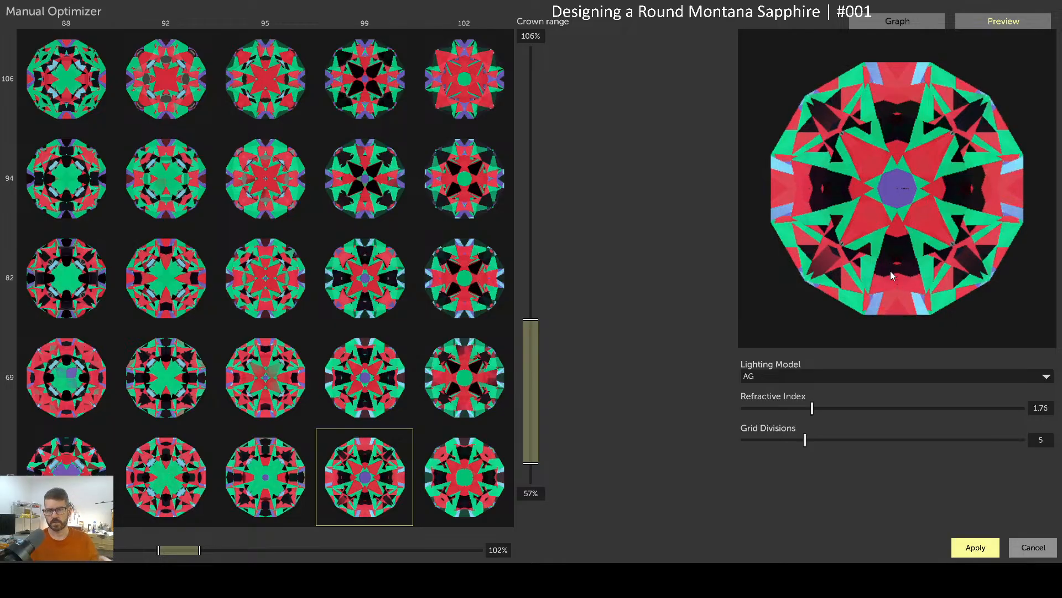
left_click(98, 373)
left_click_drag(938, 214, 904, 194)
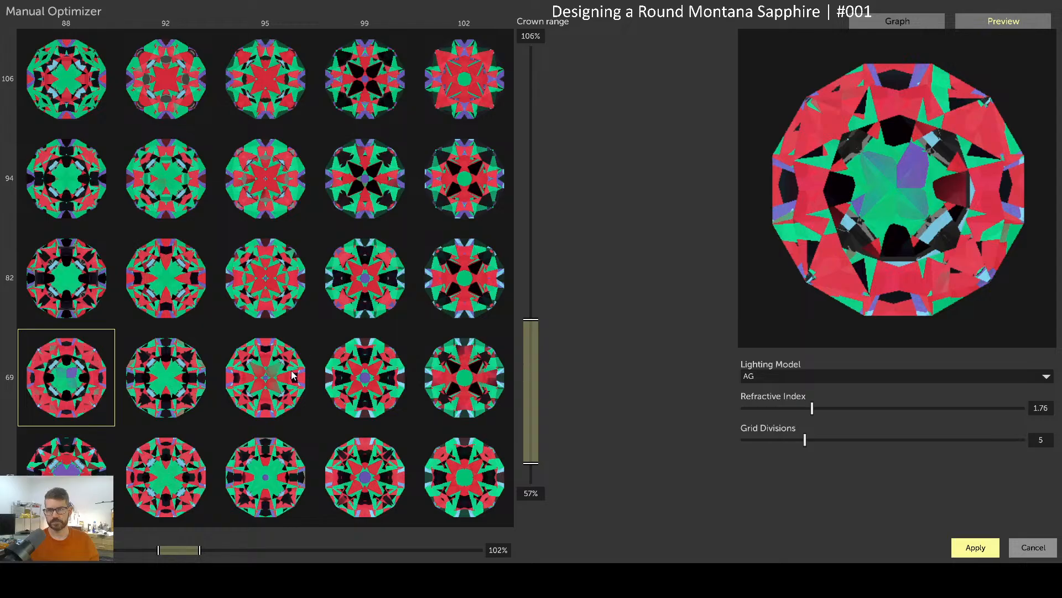
left_click(280, 389)
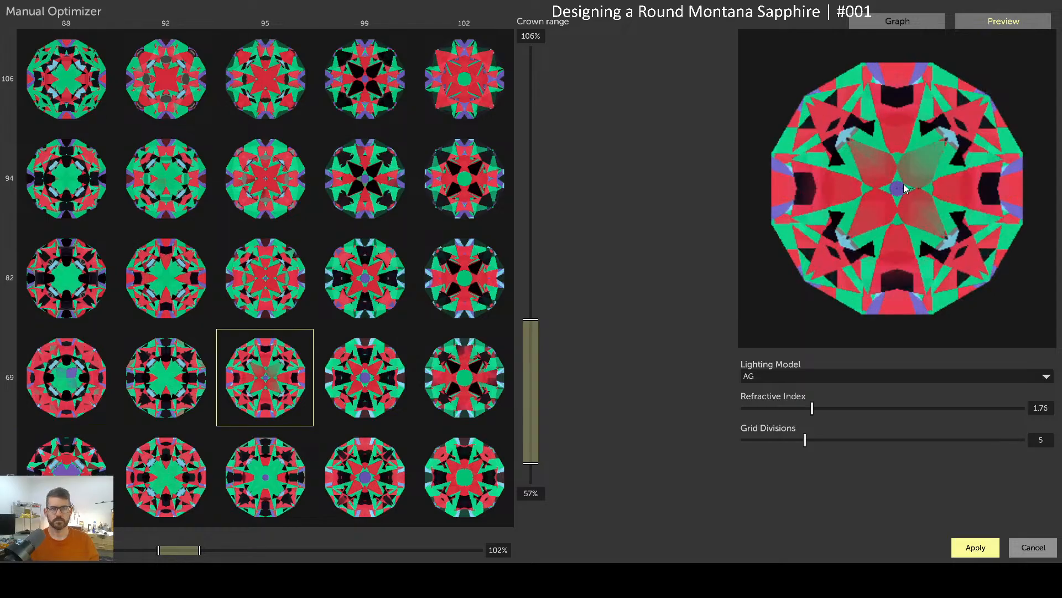
mouse_move(898, 202)
left_mouse_down()
mouse_move(911, 173)
mouse_move(881, 164)
mouse_move(871, 194)
mouse_move(902, 202)
mouse_move(920, 180)
mouse_move(903, 166)
mouse_move(882, 200)
mouse_move(898, 199)
mouse_move(908, 181)
mouse_move(889, 171)
mouse_move(893, 187)
left_mouse_up()
left_click(200, 287)
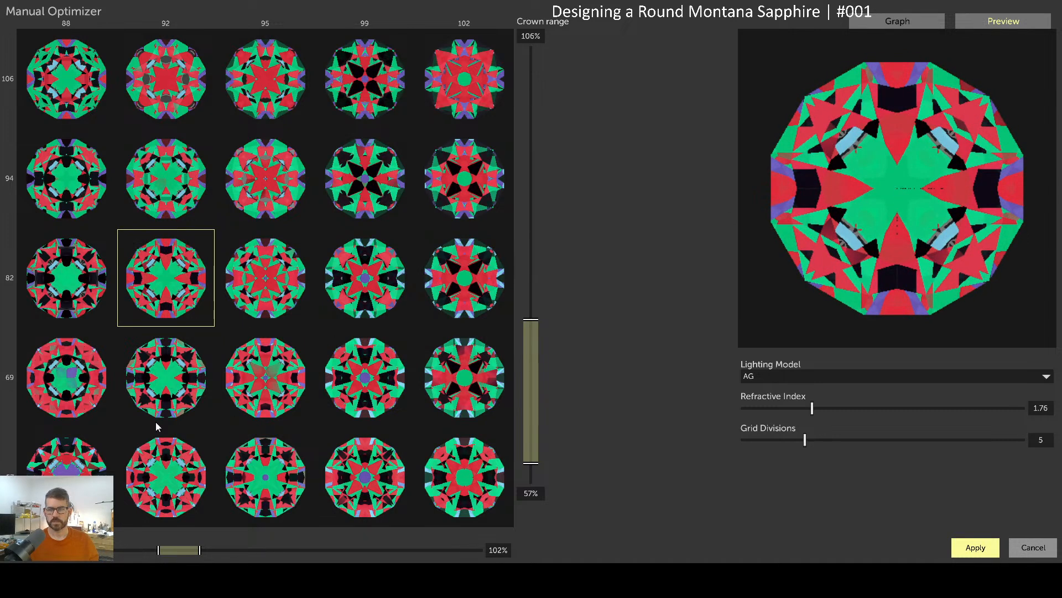
left_click(284, 301)
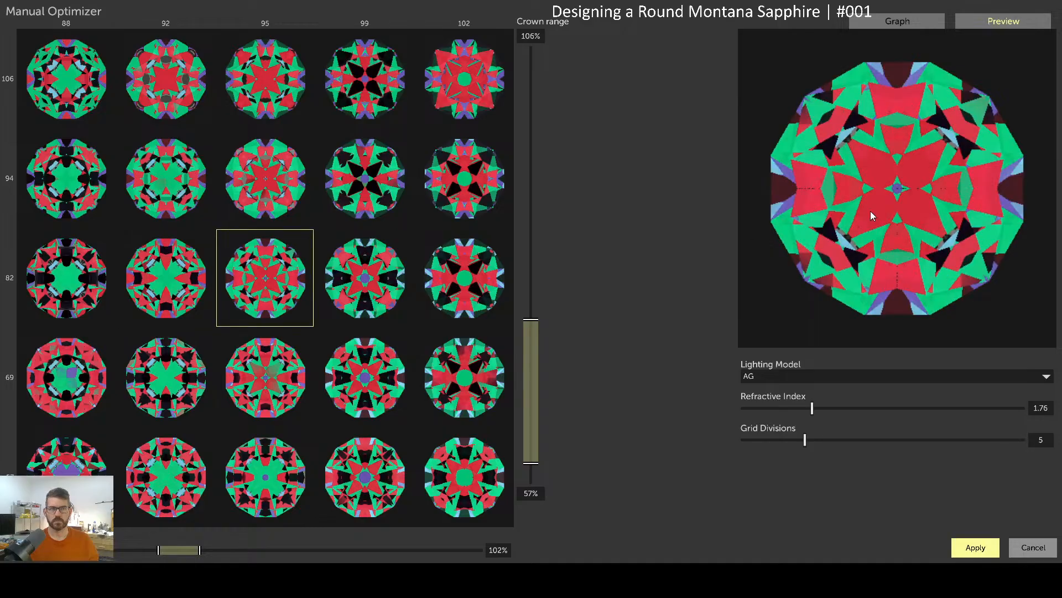
mouse_move(899, 191)
left_mouse_down()
mouse_move(910, 203)
mouse_move(915, 178)
mouse_move(891, 178)
mouse_move(892, 205)
mouse_move(908, 210)
mouse_move(882, 193)
mouse_move(943, 190)
mouse_move(935, 171)
mouse_move(908, 172)
mouse_move(923, 175)
mouse_move(906, 193)
left_mouse_up()
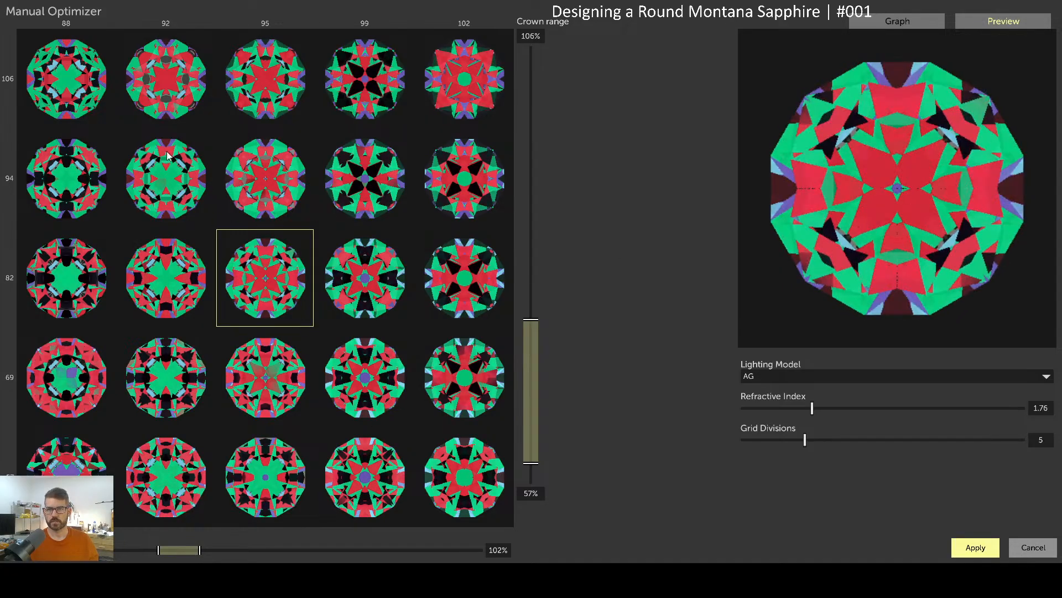
Zoom the grid into a smaller ratio block and step through the column-97 candidates from 66% to 94%
left_click_drag(154, 172, 379, 454)
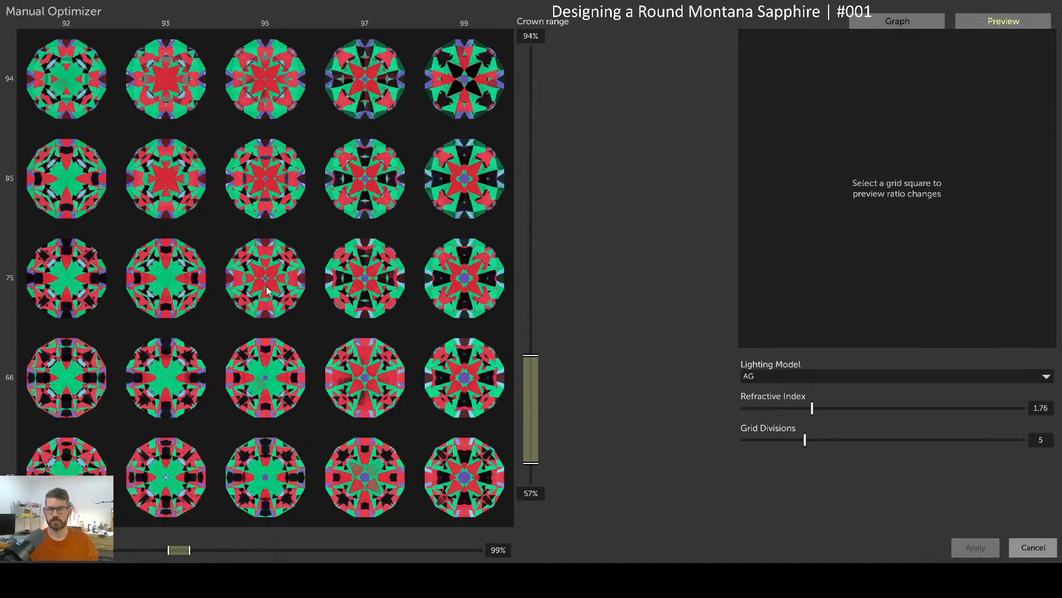
left_click(370, 376)
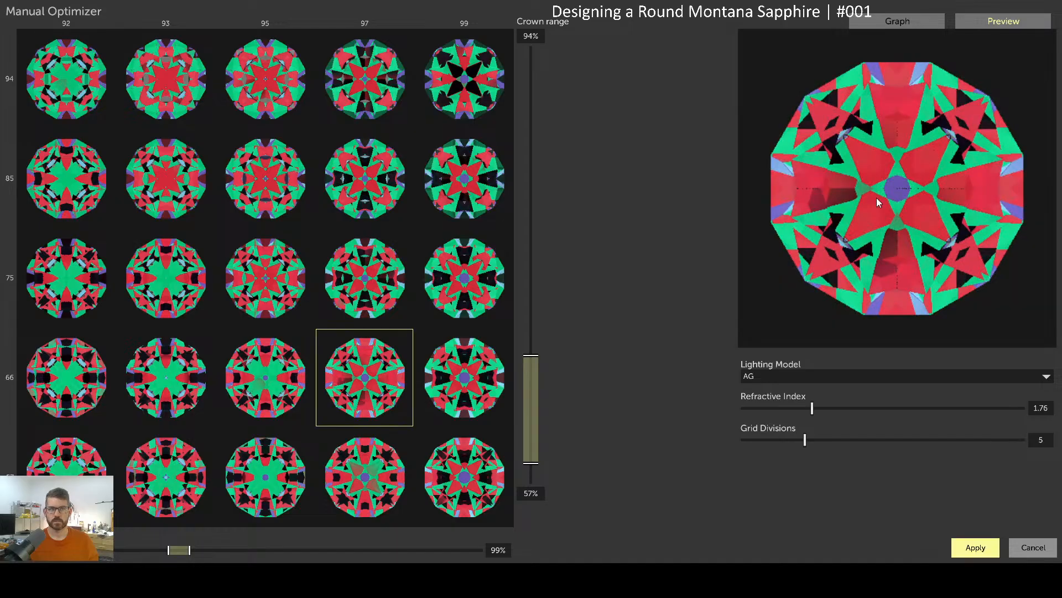
left_click_drag(919, 271, 915, 39)
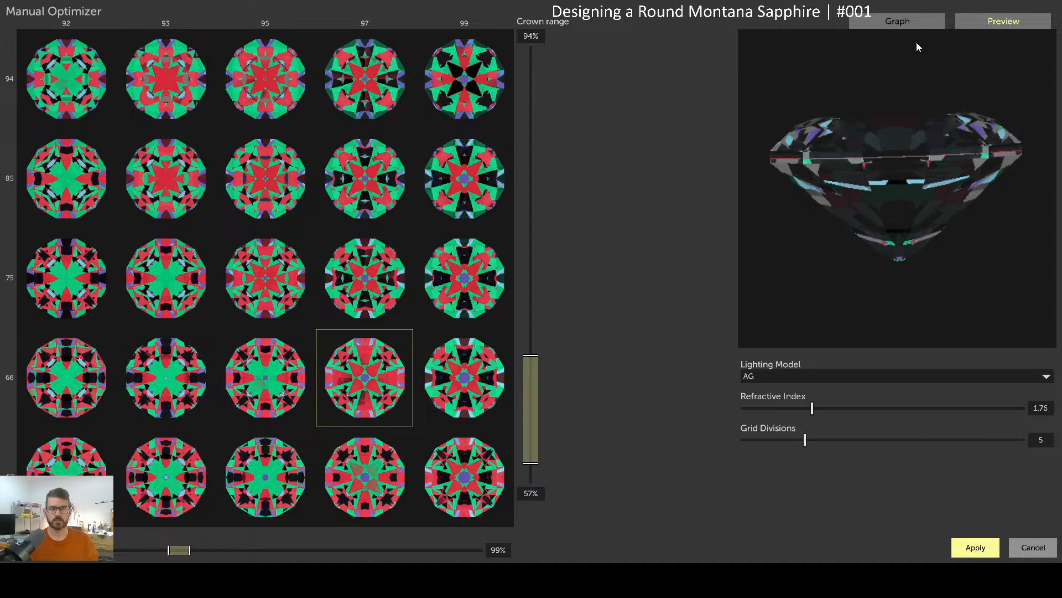
left_click(362, 473)
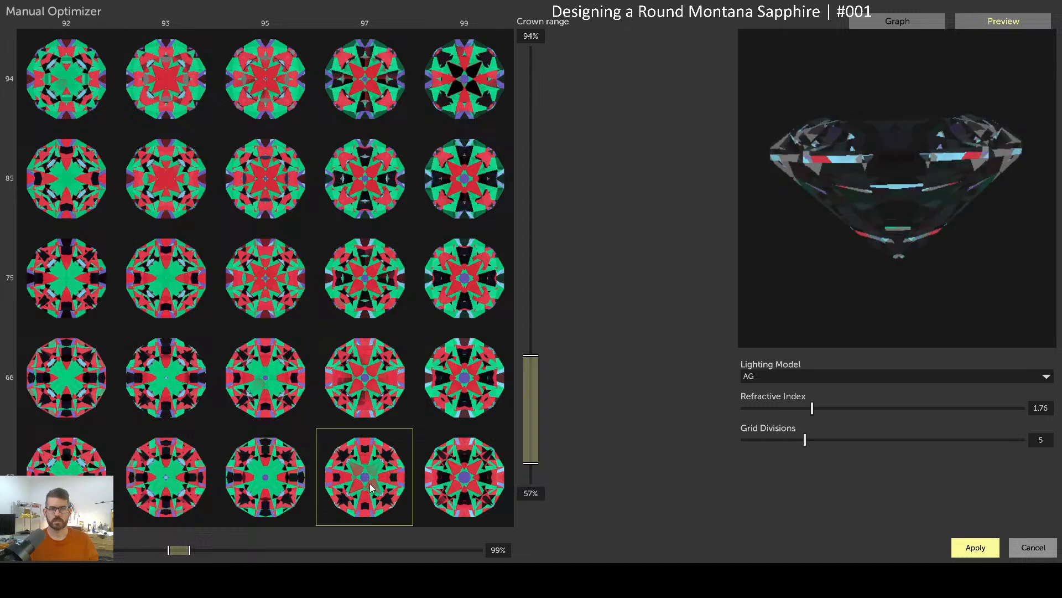
left_click(372, 277)
left_click(374, 197)
left_click(376, 87)
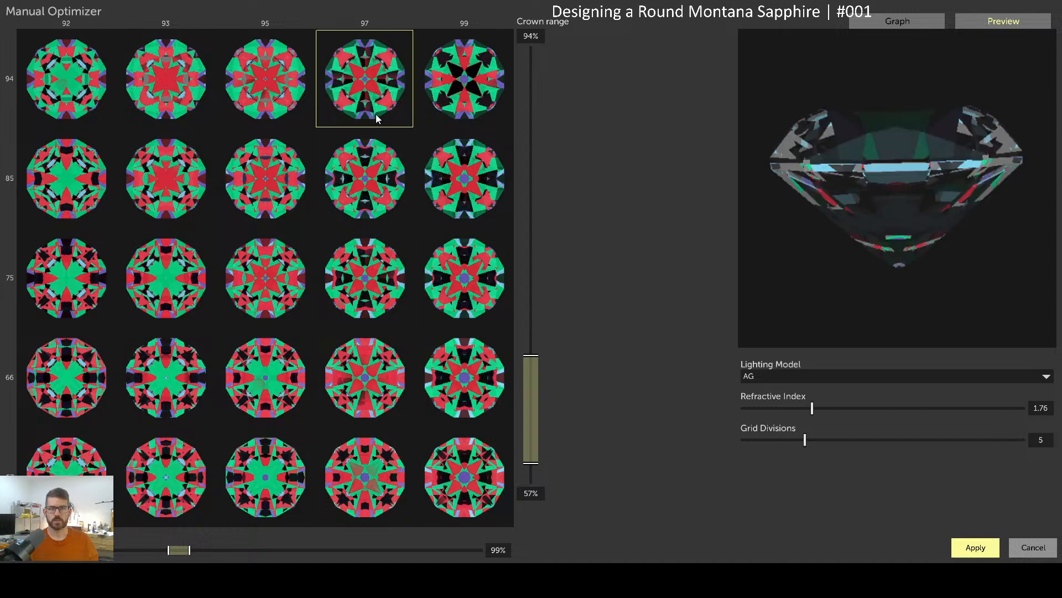
left_click(383, 178)
left_click(382, 276)
left_click(380, 376)
left_click(377, 465)
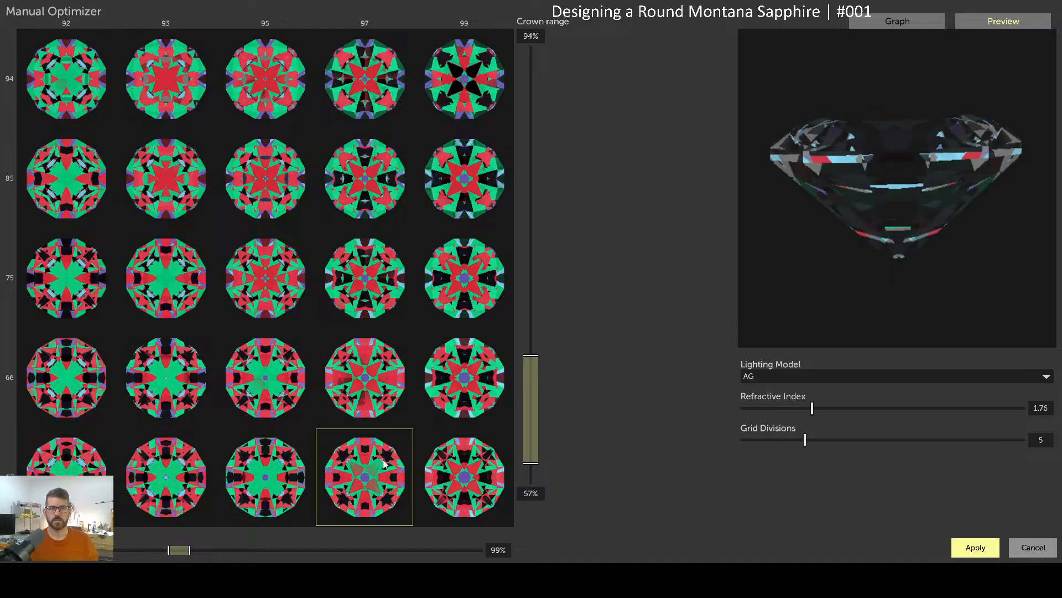
Check the bottom 97 candidate's light-return graph, then view the 97/66 design face-up
left_click(906, 23)
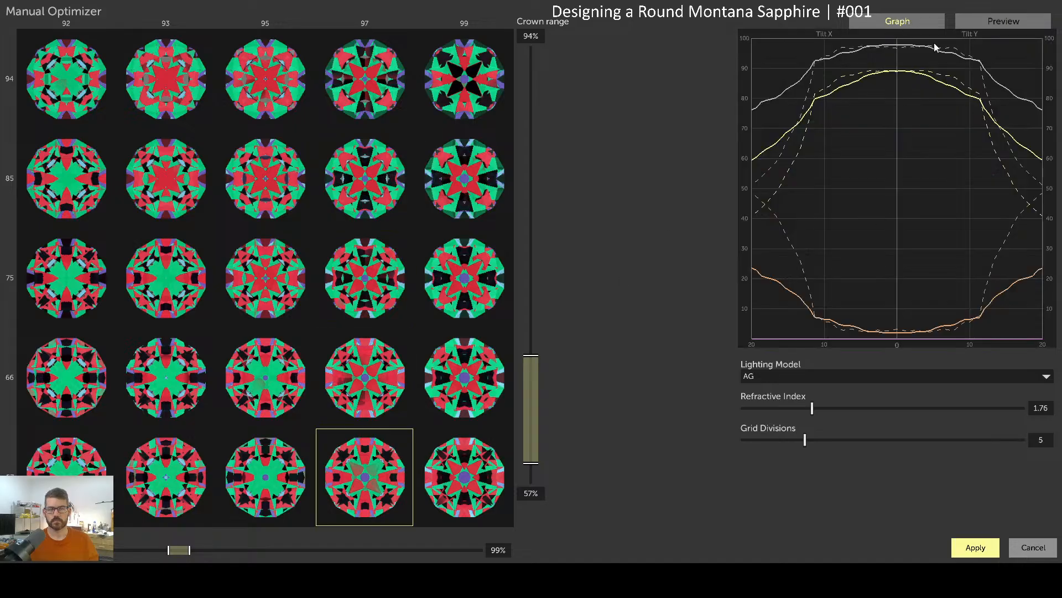
left_click(1011, 22)
left_click_drag(902, 170, 913, 199)
left_click(368, 375)
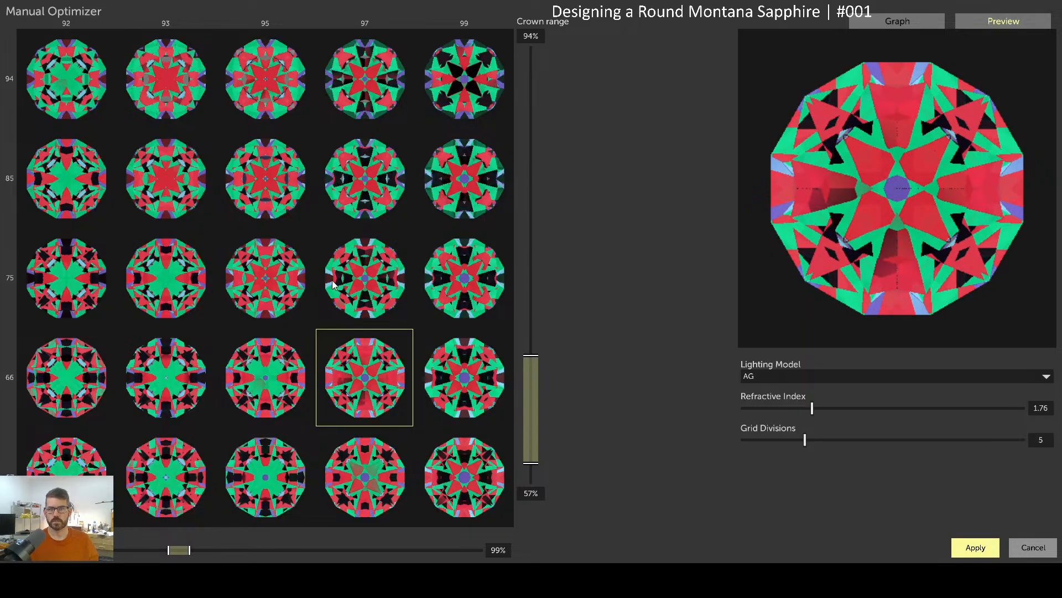
Compare the 95/94, bottom-row 93 and 95/66 candidates, then narrow the grid to 93–99 by 57–85%
left_click(276, 83)
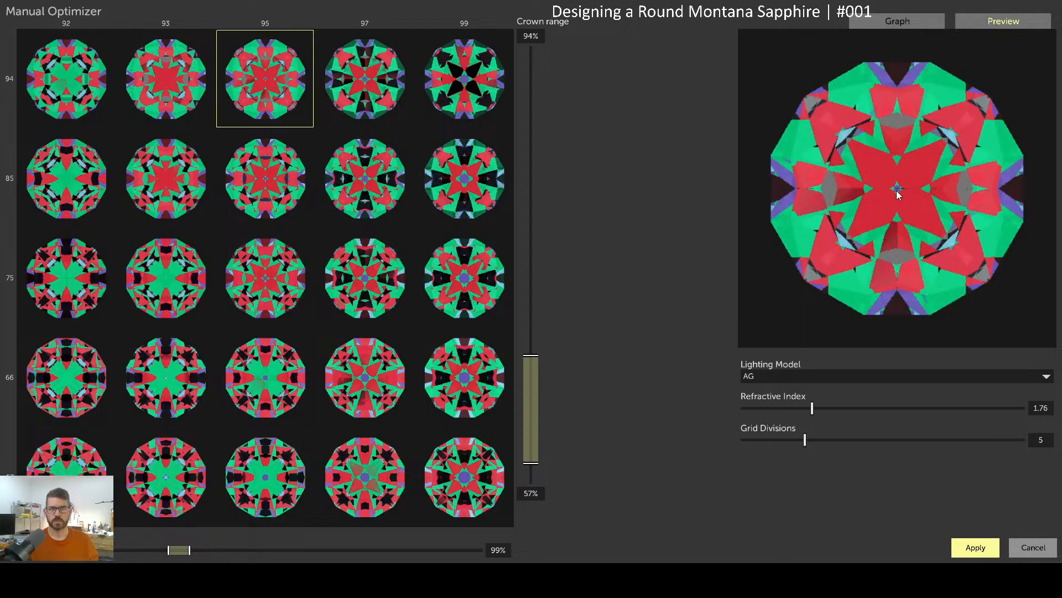
mouse_move(901, 189)
left_mouse_down()
mouse_move(911, 195)
mouse_move(913, 174)
mouse_move(893, 215)
mouse_move(929, 198)
mouse_move(903, 175)
left_mouse_up()
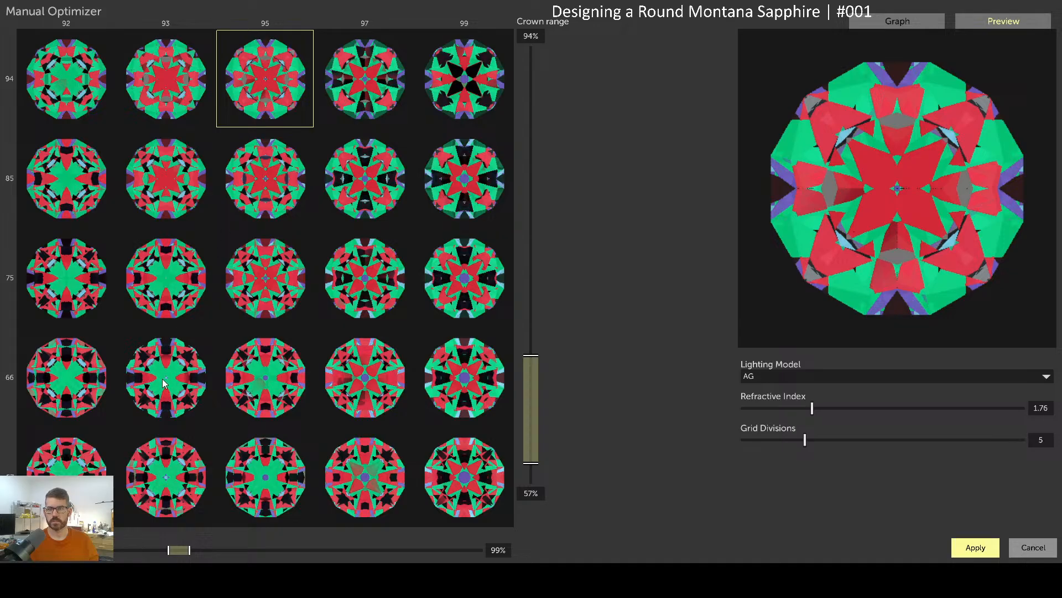
left_click(175, 474)
left_click_drag(905, 189, 879, 173)
left_click(236, 410)
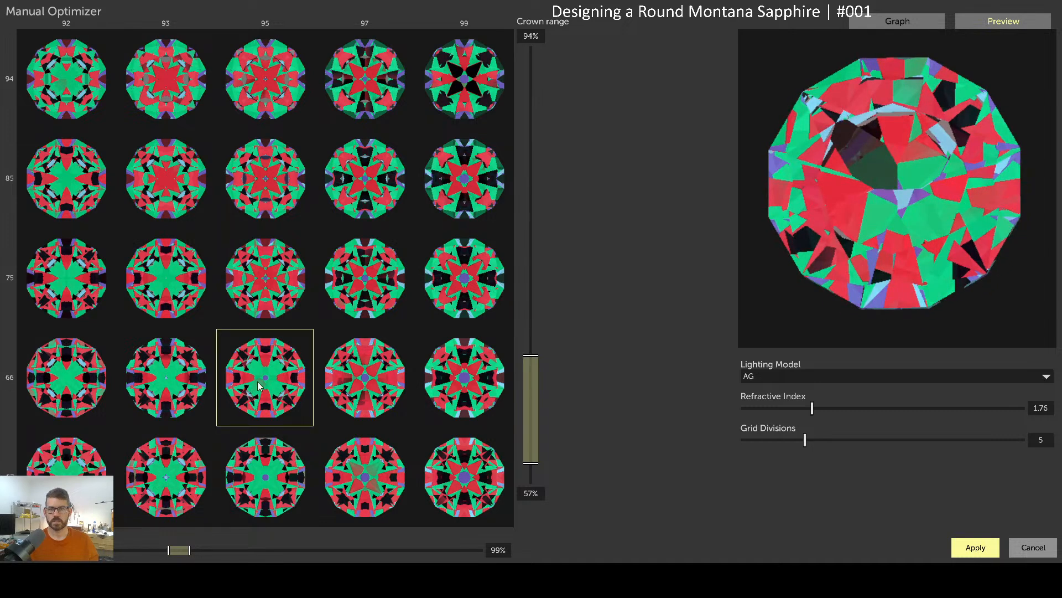
mouse_move(902, 187)
left_mouse_down()
mouse_move(898, 200)
mouse_move(916, 194)
mouse_move(901, 168)
left_mouse_up()
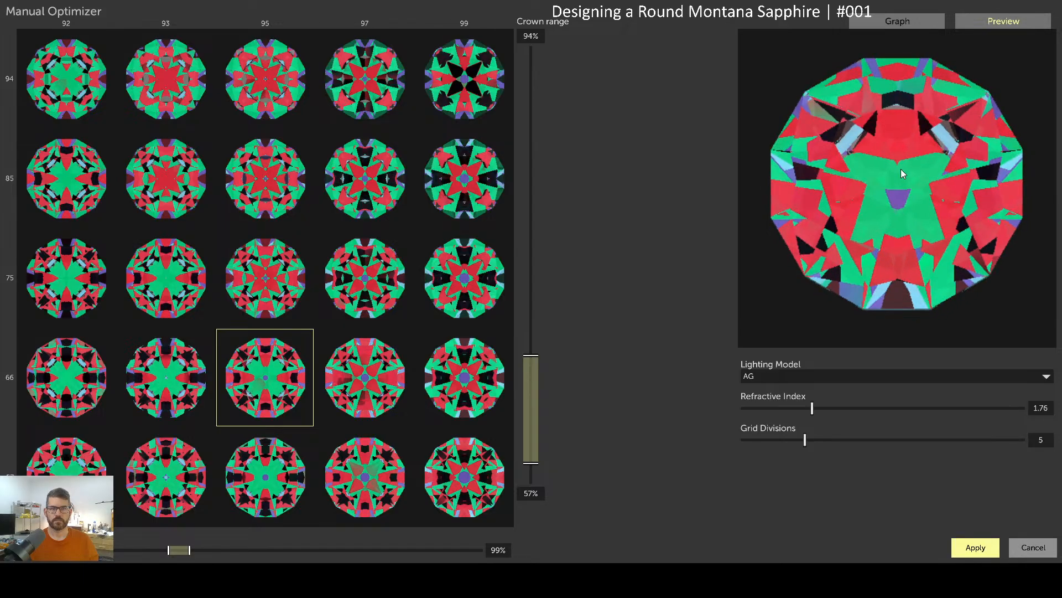
left_click(365, 382)
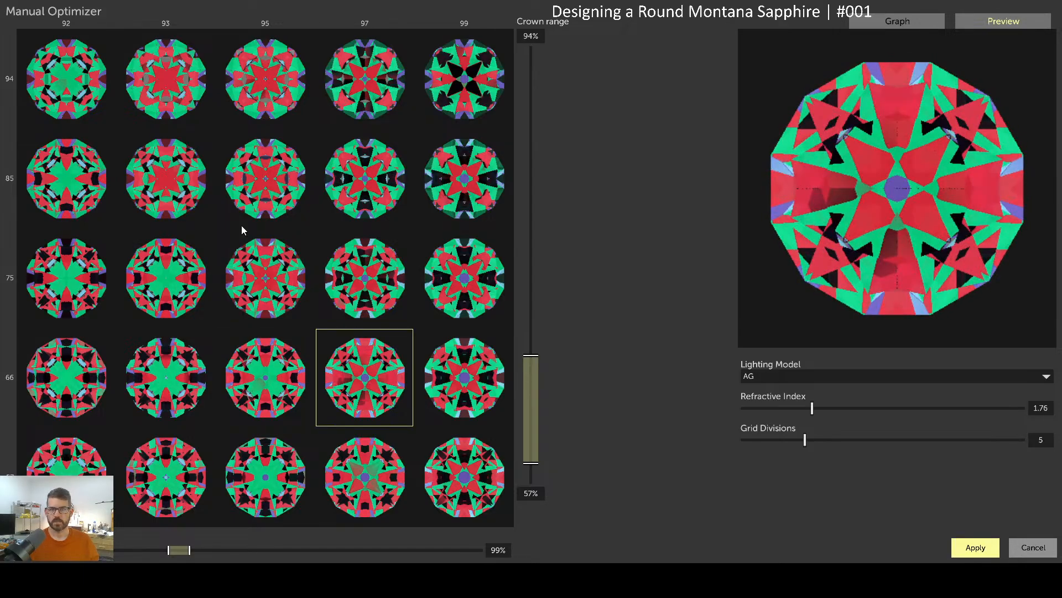
left_click_drag(185, 176, 431, 415)
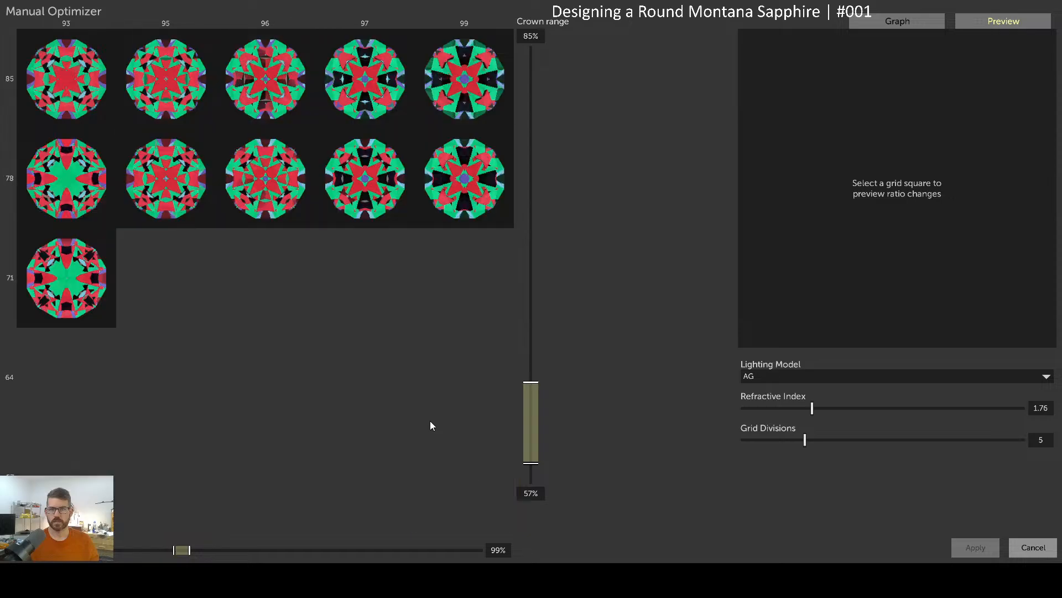
Preview and tilt the 96/78, 95/71, 96/64 and 97/64 candidates, then return to 96/64
left_click(283, 178)
left_click(206, 265)
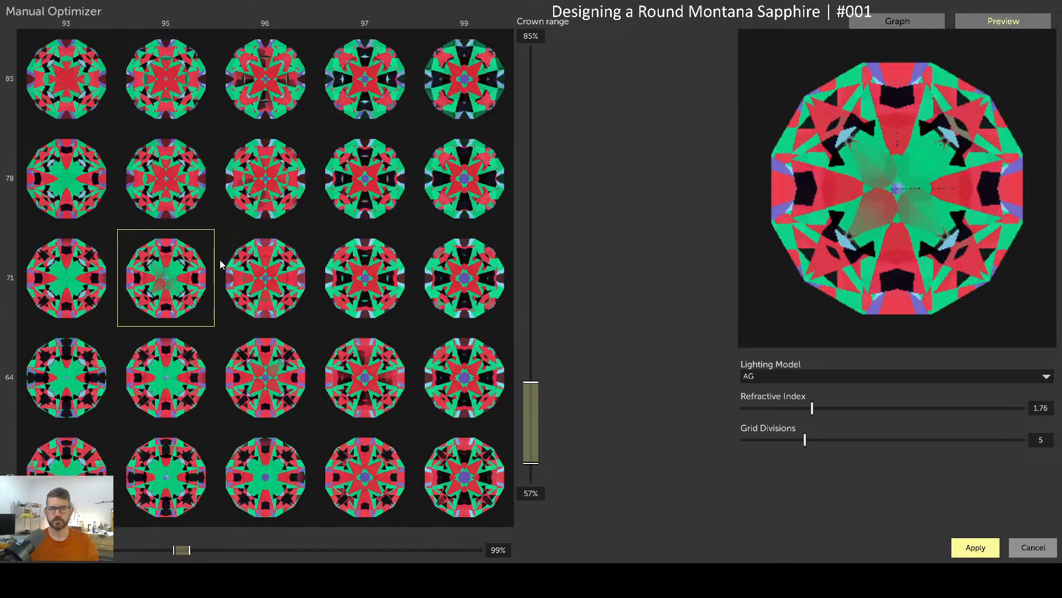
mouse_move(888, 196)
left_mouse_down()
mouse_move(911, 191)
mouse_move(898, 173)
mouse_move(881, 192)
left_mouse_up()
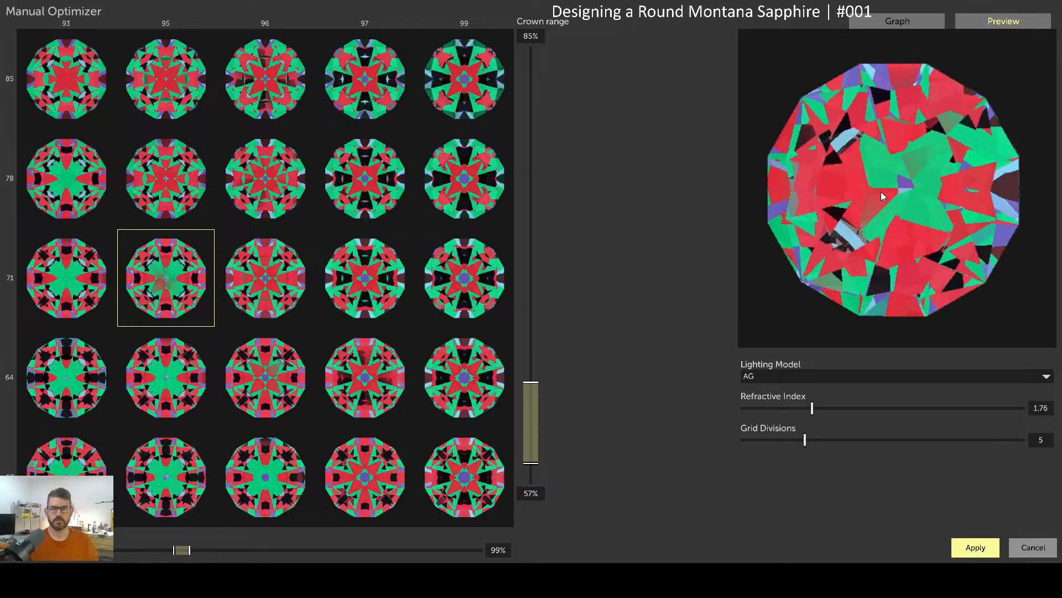
left_click(266, 360)
left_click_drag(892, 187, 920, 206)
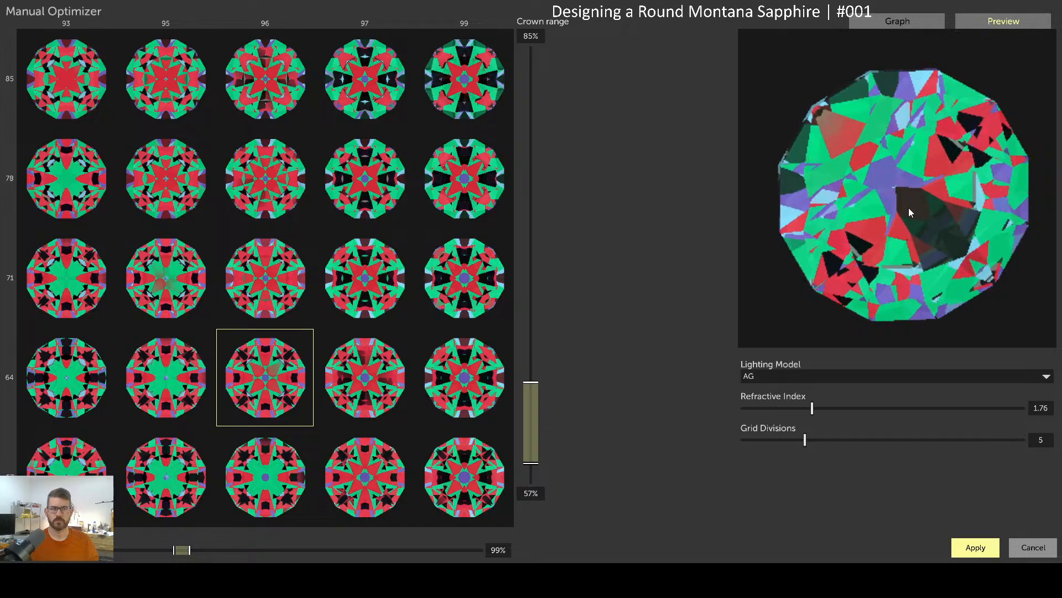
left_click(374, 385)
left_click(276, 376)
Sweep through the 95, 96 and 97 column candidates from 64% up to 85%
left_click(166, 340)
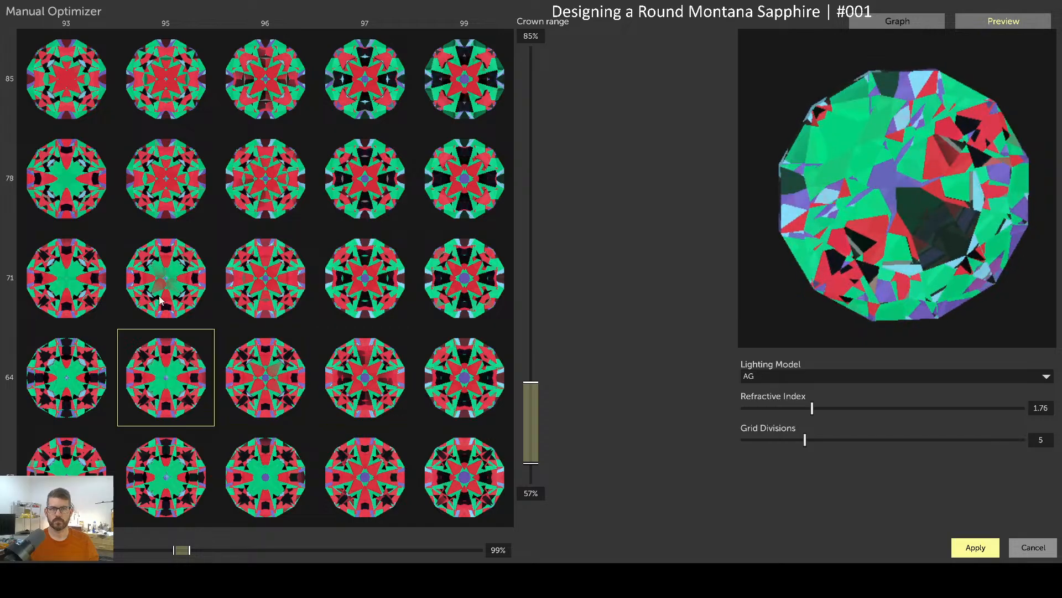
left_click(164, 318)
left_click(260, 286)
left_click(243, 171)
left_click(213, 160)
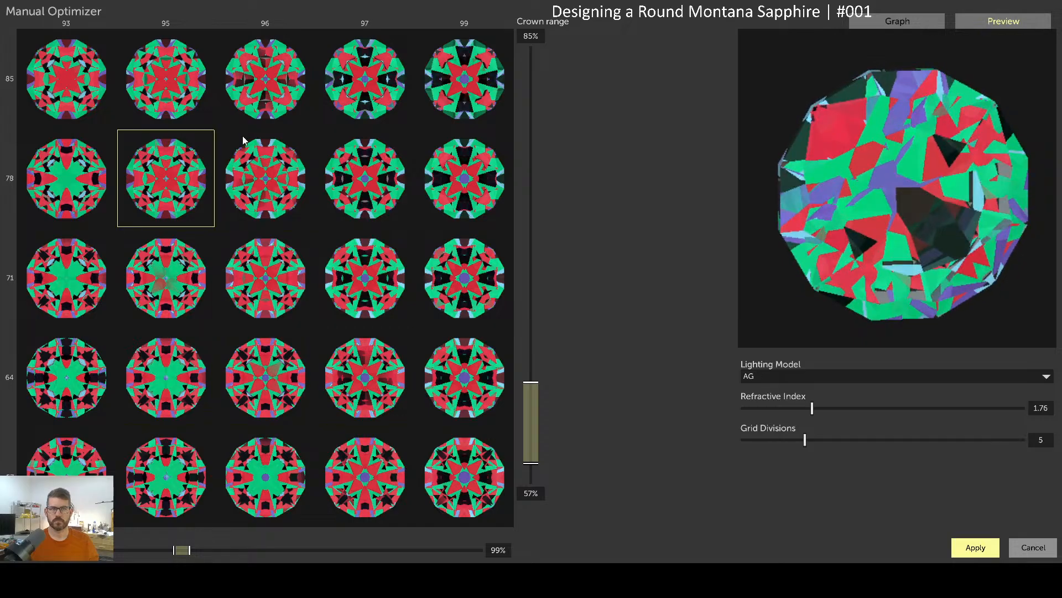
left_click(182, 77)
left_click(293, 77)
left_click(390, 176)
left_click(383, 86)
Sweep the column-99 candidates, the 57% row, and the column-93 candidates up to 85%
left_click(476, 193)
left_click(453, 309)
left_click(458, 412)
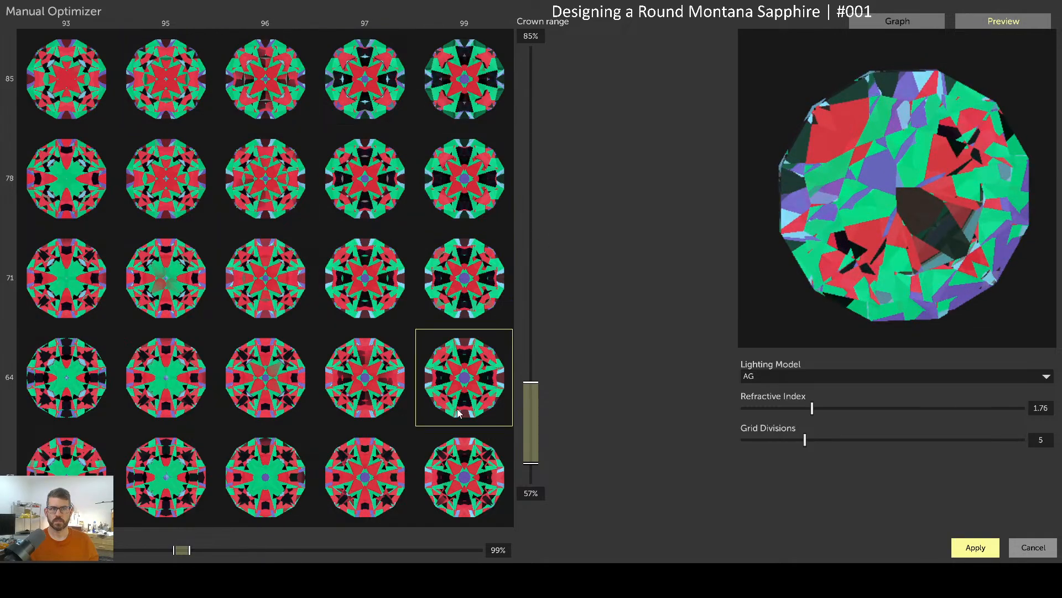
left_click(427, 451)
left_click(365, 460)
left_click(266, 457)
left_click(83, 447)
left_click(78, 359)
left_click(82, 245)
left_click(78, 161)
left_click(94, 105)
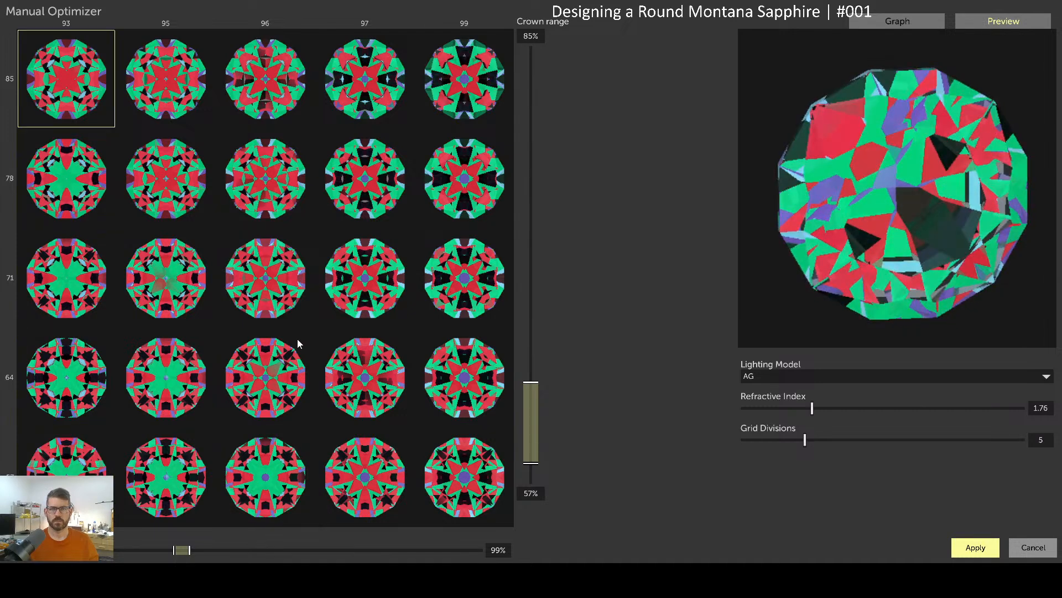
Return to the 96/64 candidate and check its tilted preview, light-return graph and lighting model options
left_click(284, 384)
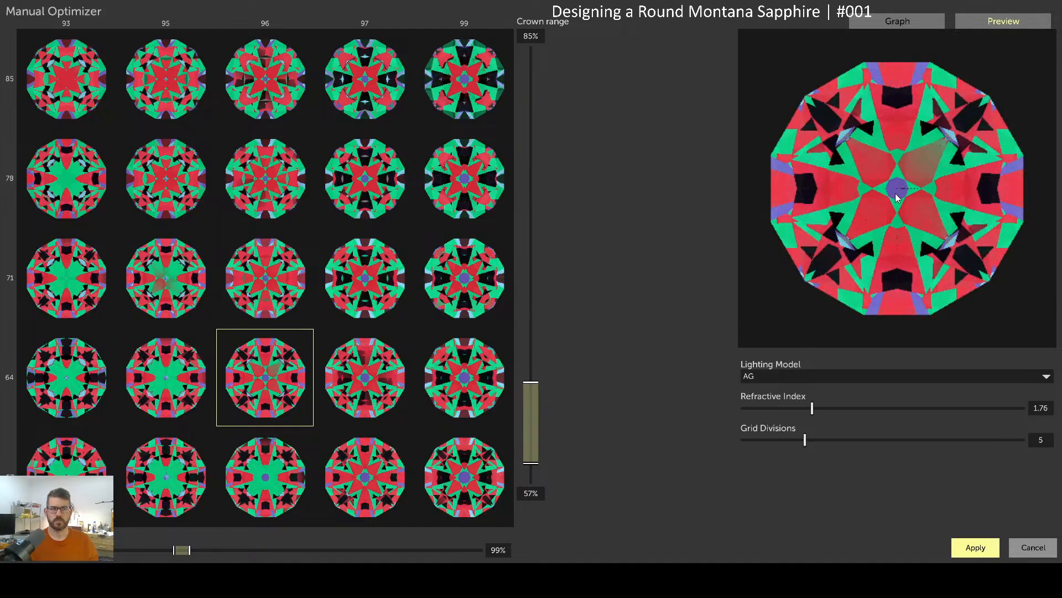
mouse_move(898, 202)
left_mouse_down()
mouse_move(911, 194)
mouse_move(897, 171)
mouse_move(885, 204)
mouse_move(911, 215)
mouse_move(913, 202)
left_mouse_up()
left_click(908, 16)
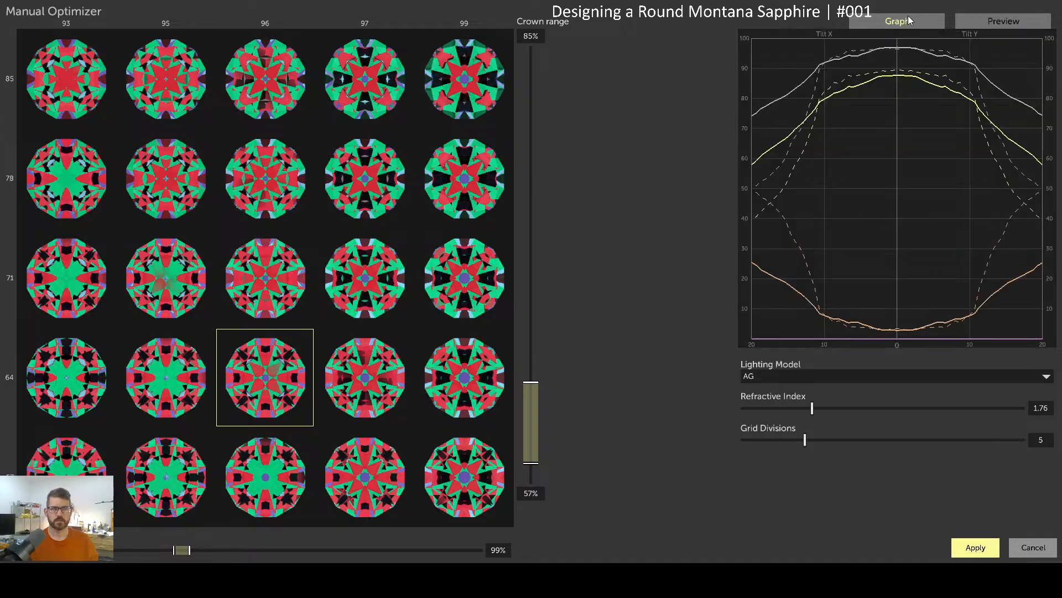
left_click(996, 22)
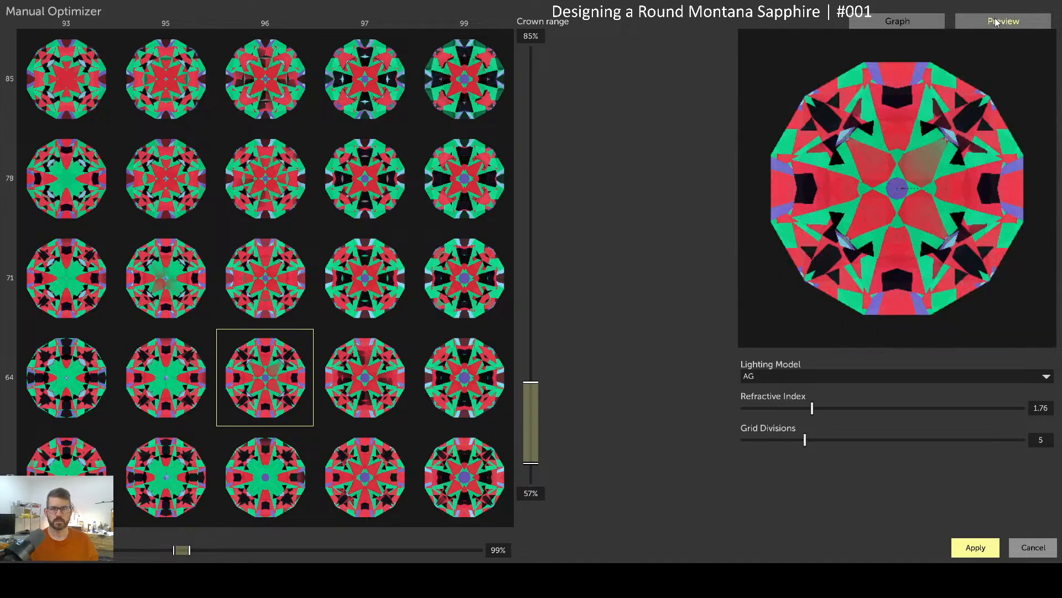
left_click(856, 378)
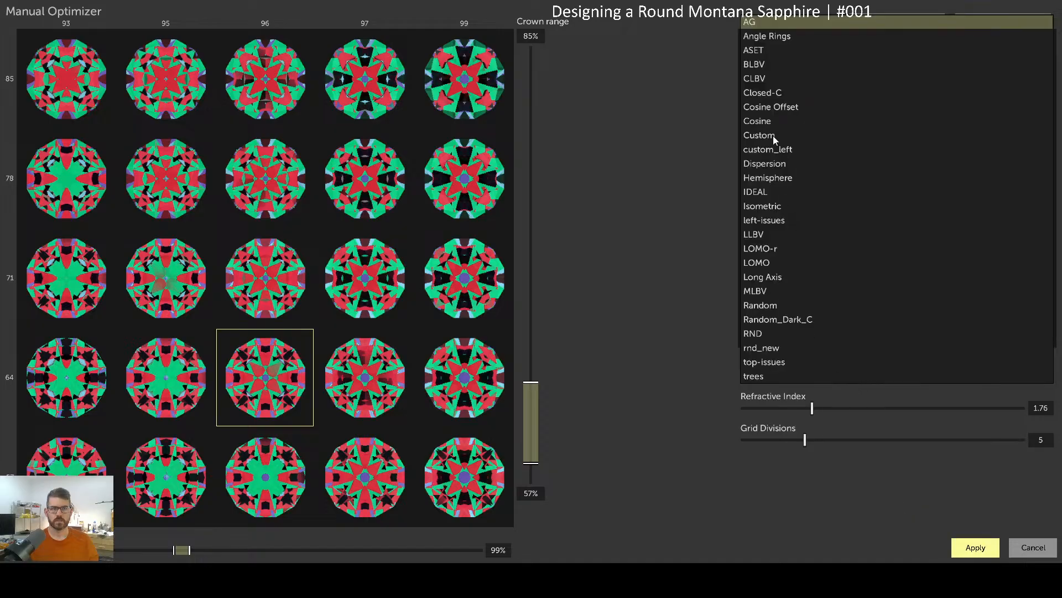
Keep AG lighting, mark a tighter ratio block around 96/64, and select that candidate
left_click(830, 526)
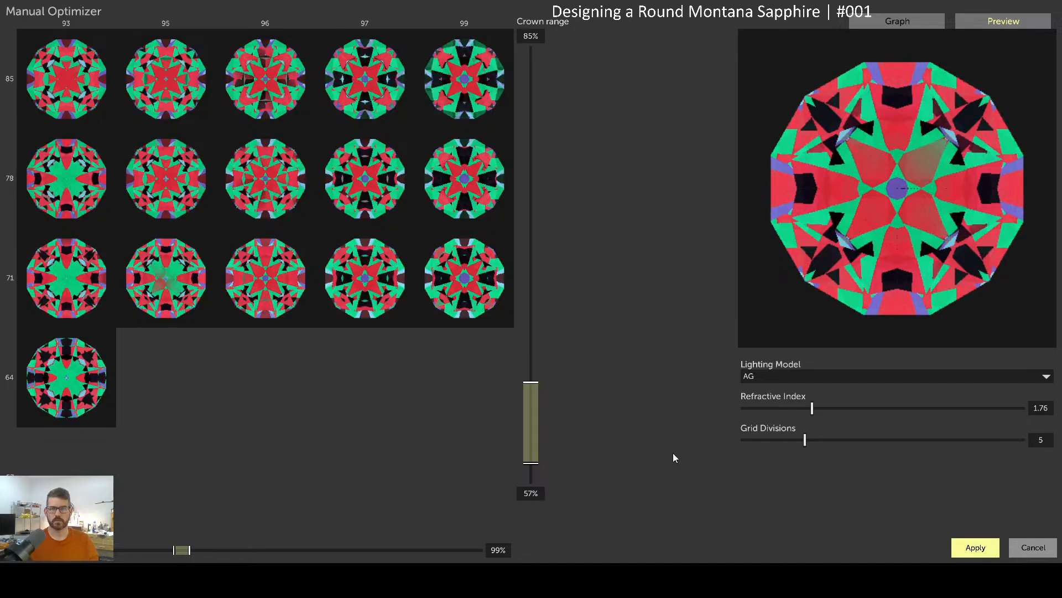
left_click_drag(153, 275, 366, 489)
left_click(281, 296)
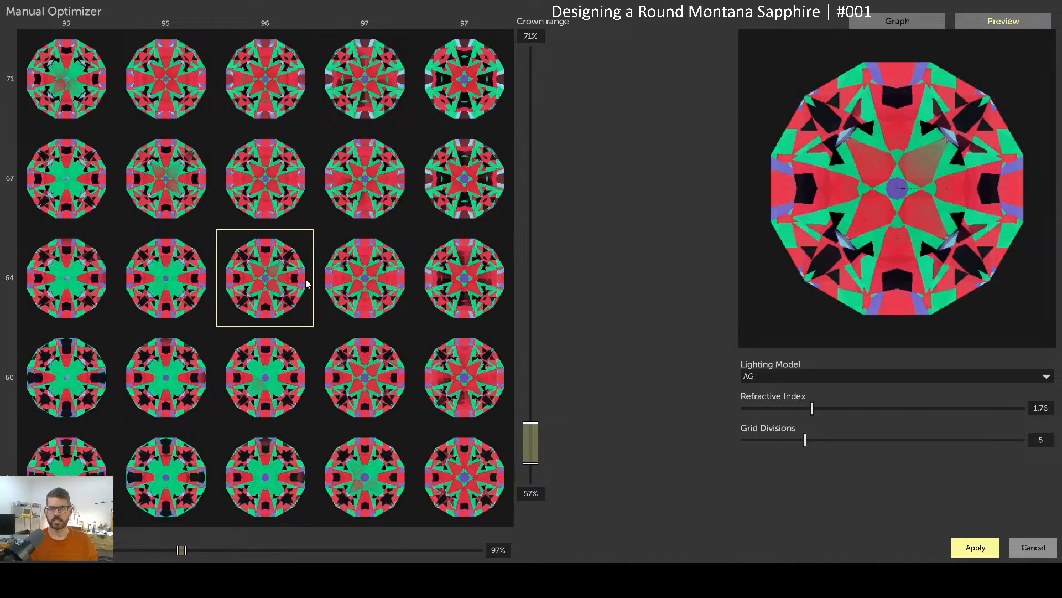
Render the candidate with Cosine lighting and apply the 96/64 design to the main gem
left_click(856, 377)
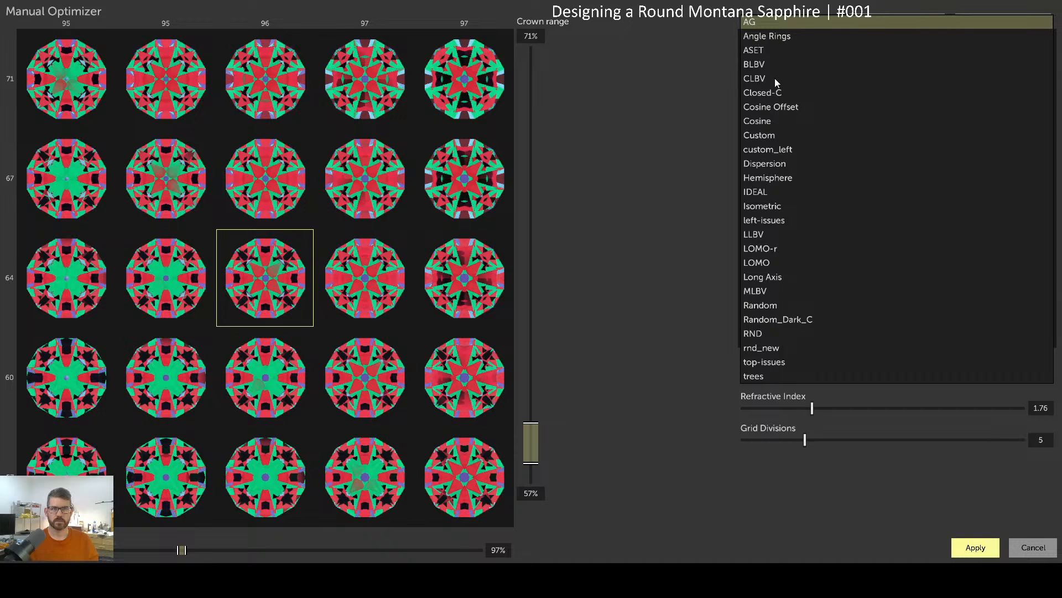
left_click(761, 120)
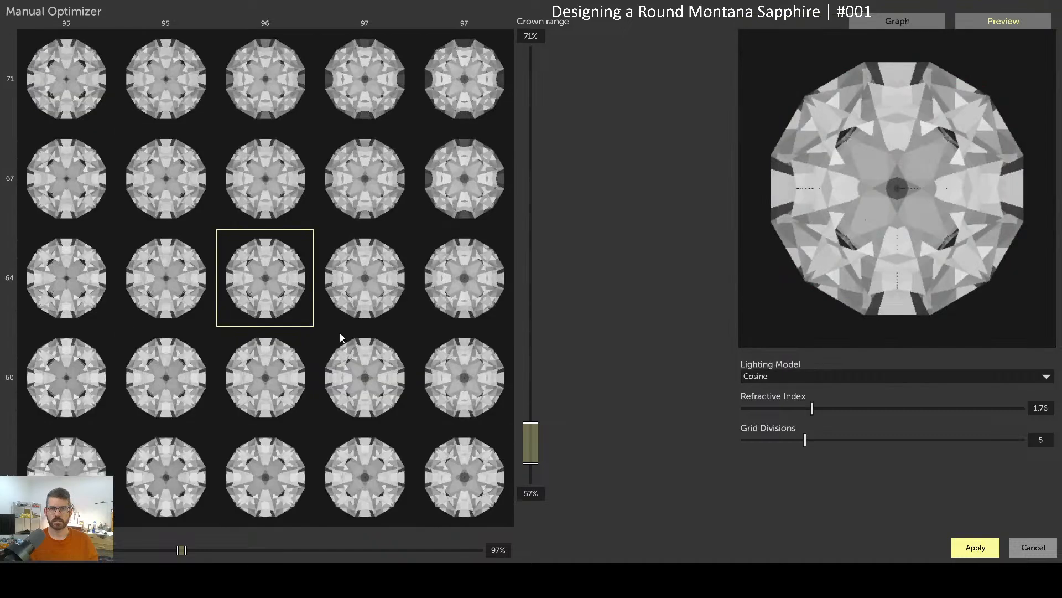
mouse_move(892, 190)
left_mouse_down()
mouse_move(904, 202)
mouse_move(918, 177)
mouse_move(882, 168)
mouse_move(871, 201)
mouse_move(894, 208)
mouse_move(905, 185)
left_mouse_up()
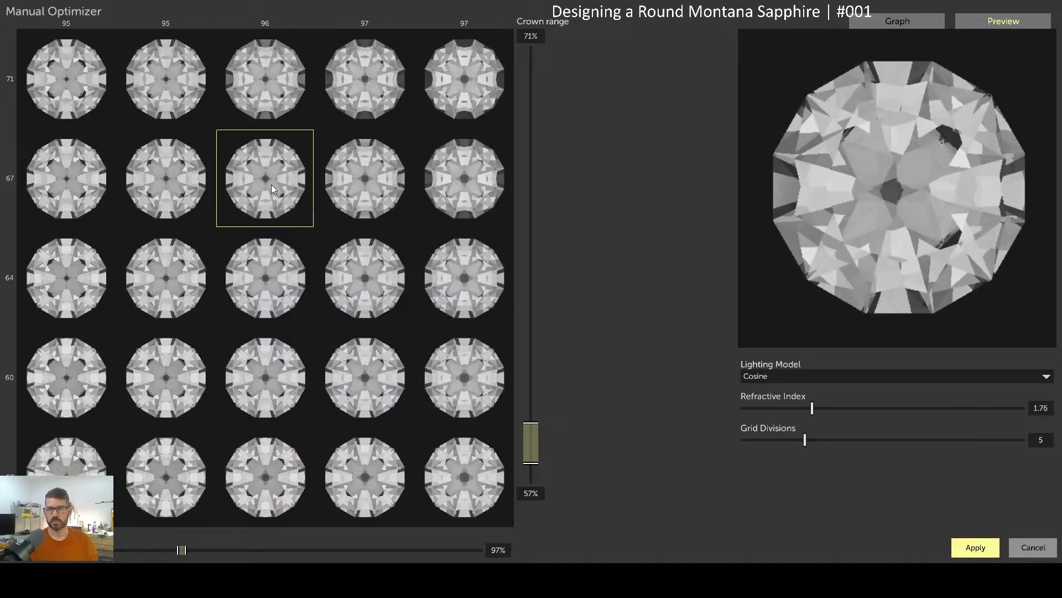
left_click(989, 547)
left_click_drag(656, 486, 636, 470)
Hide the table, C3 and C2 crown tiers
left_click_drag(748, 247, 806, 229)
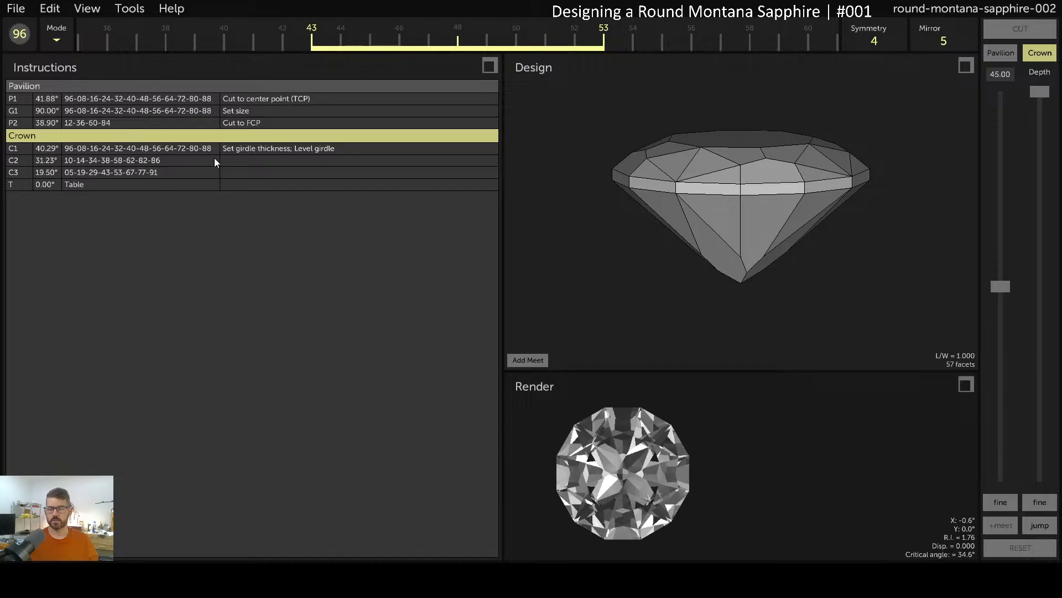
left_click(247, 161)
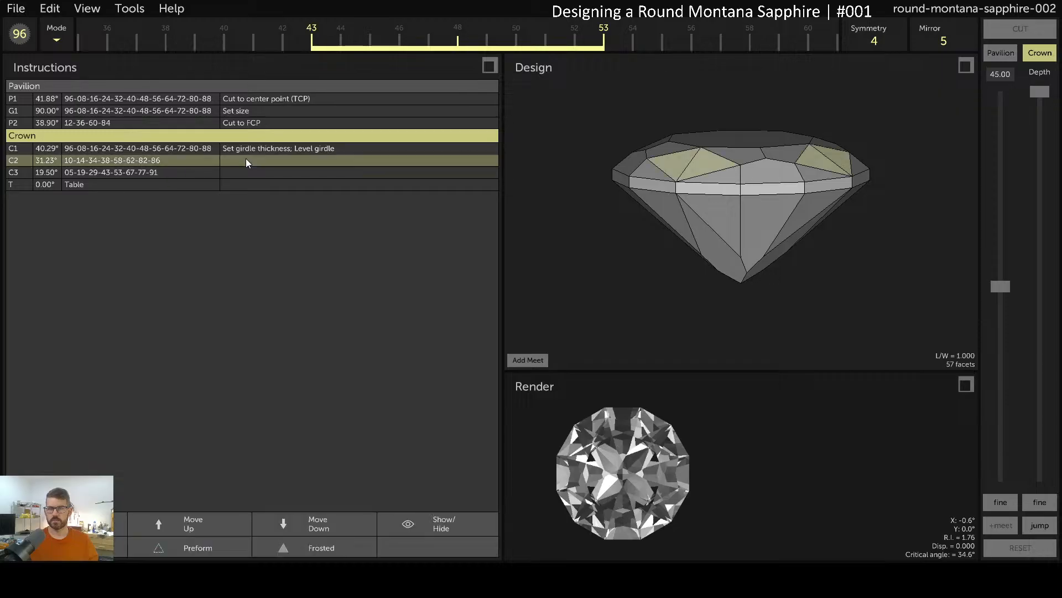
left_click(141, 185)
left_click(394, 527)
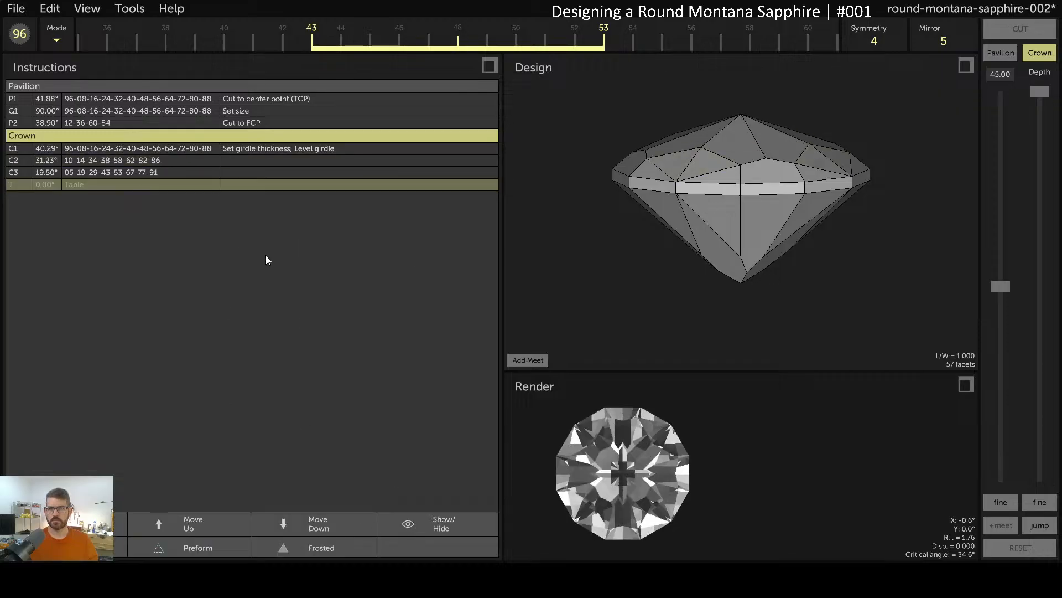
left_click(272, 175)
left_click(409, 524)
left_click(280, 161)
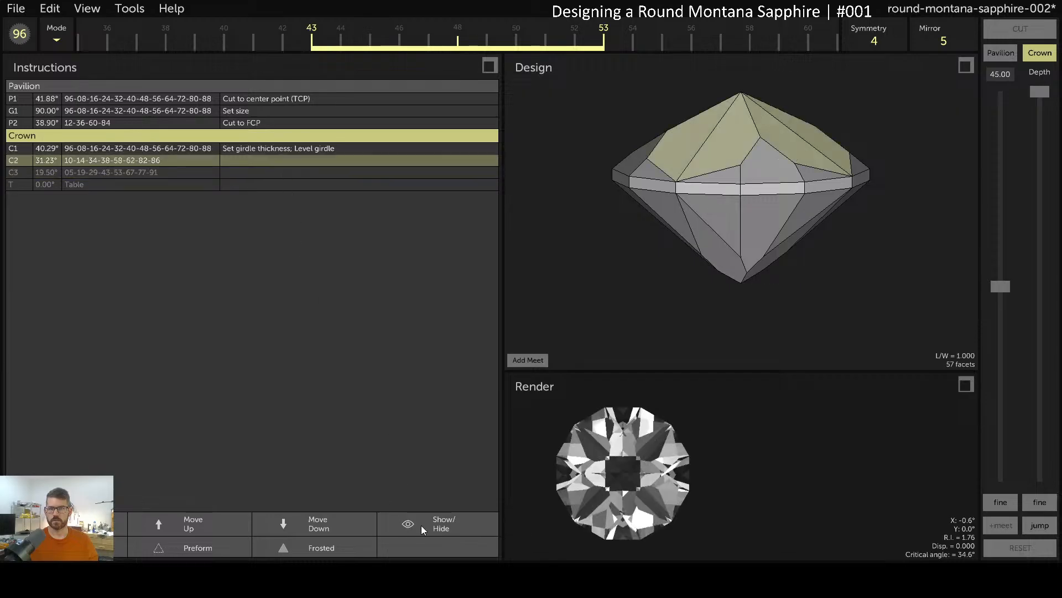
left_click(421, 524)
Select C1 and C2 on the gem, toggling C2's visibility to compare and leaving it shown
left_click_drag(741, 216, 745, 259)
left_click(752, 173)
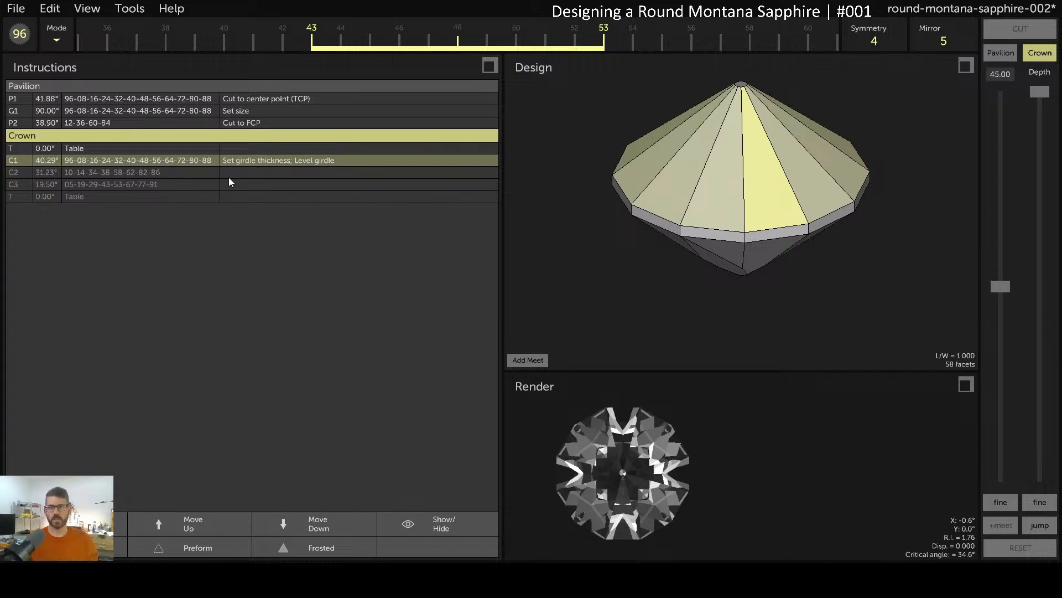
left_click(164, 176)
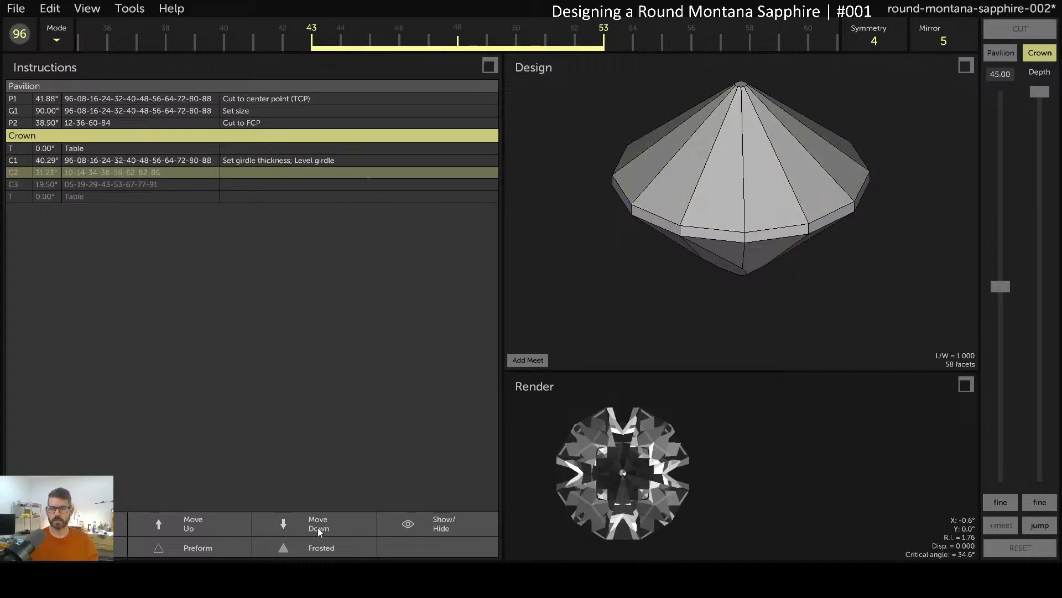
left_click(450, 527)
left_click(454, 533)
left_click(454, 533)
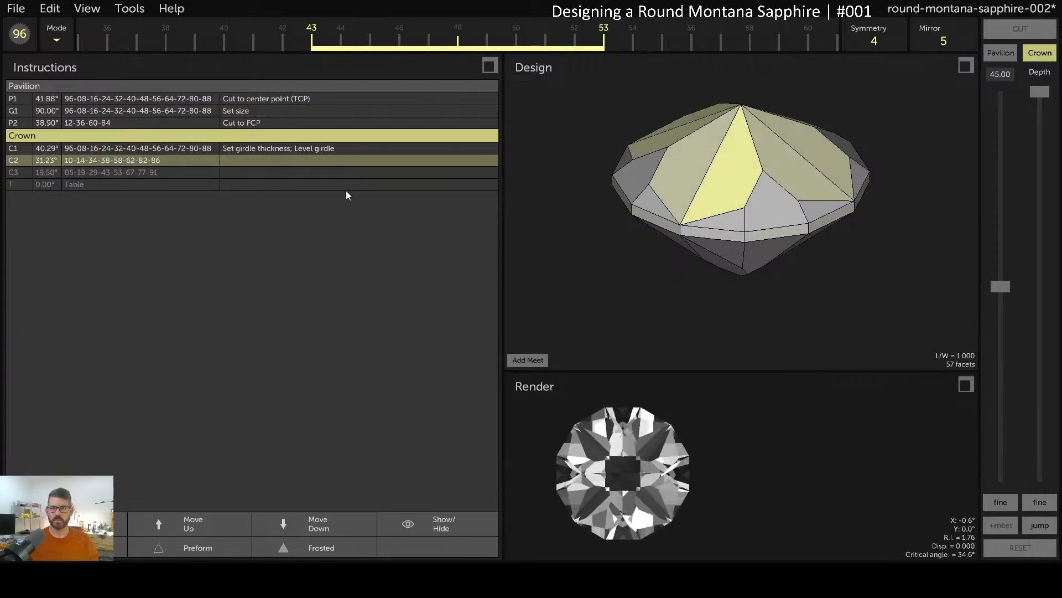
Note the C2 tier as 'Meet G1, C1'
double_click(268, 159)
type("M")
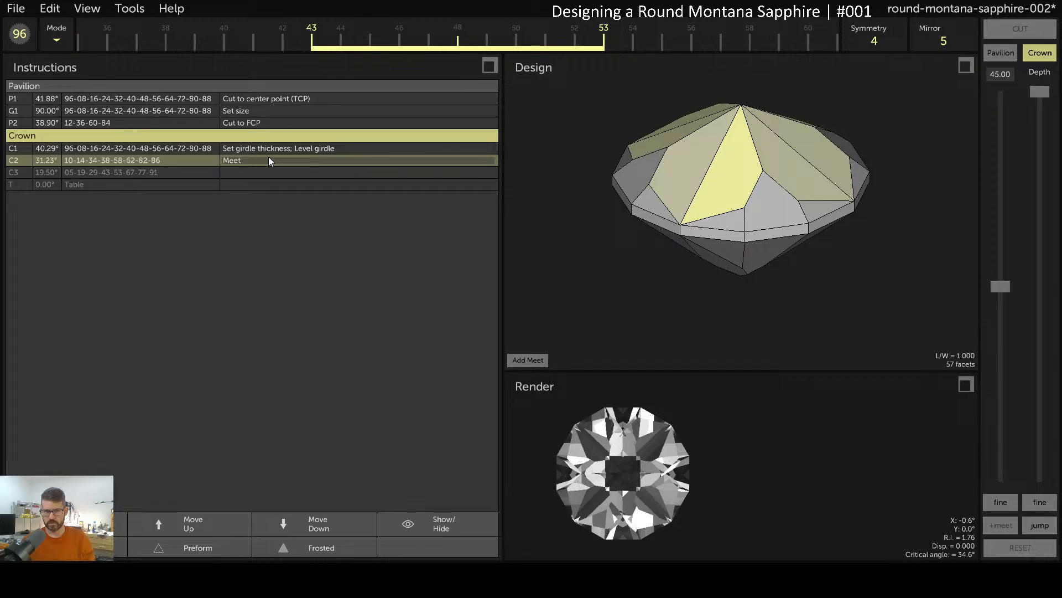
type("eet G1, C1")
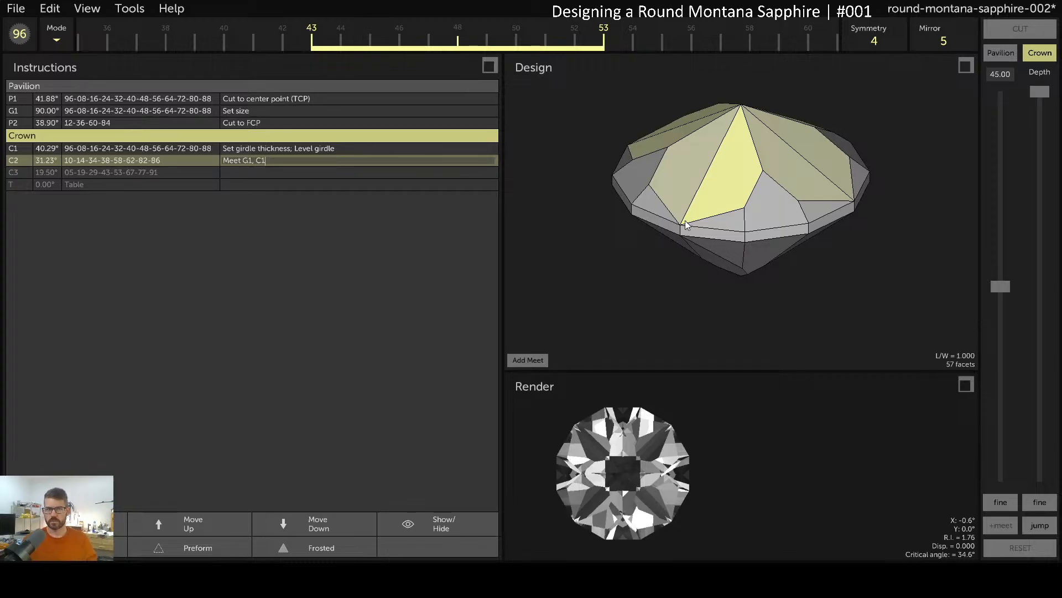
scroll(693, 226, "up", 5)
key("Return")
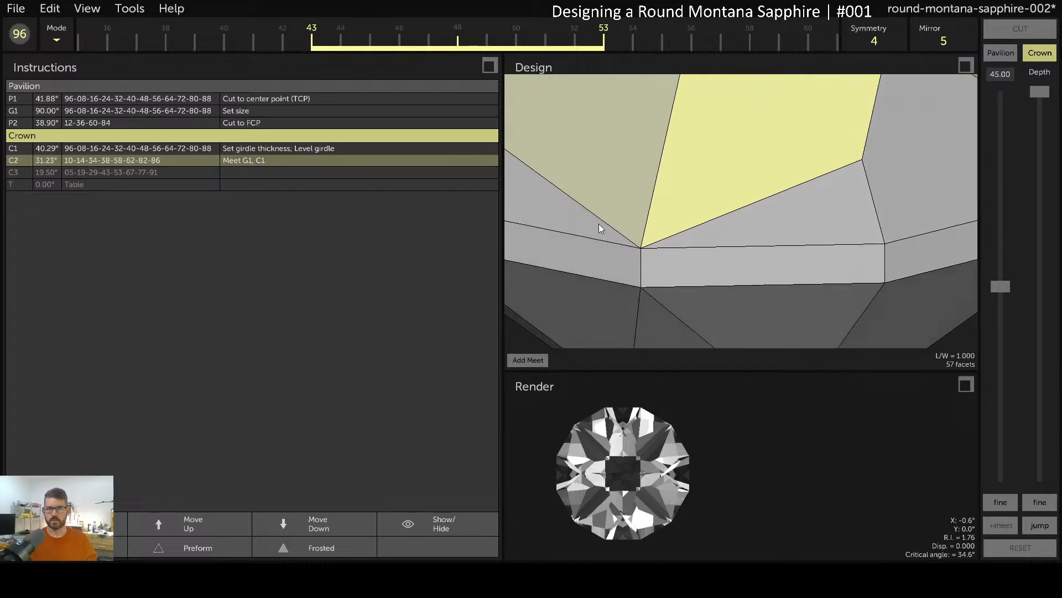
Check which facets C2 meets on the gem and revise its note to 'Meet girdle'
left_click(665, 245)
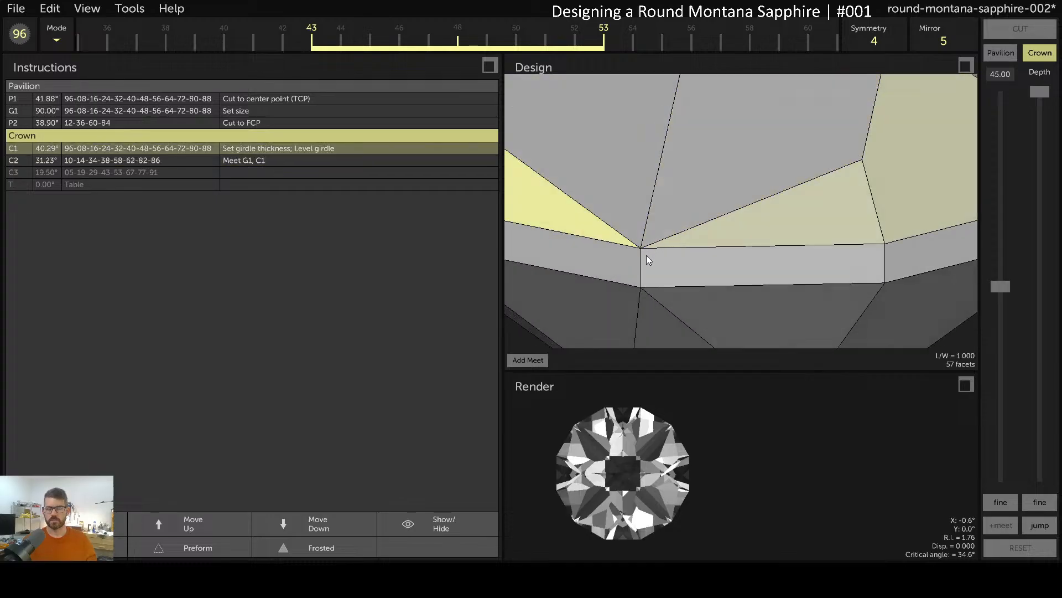
left_click(618, 251)
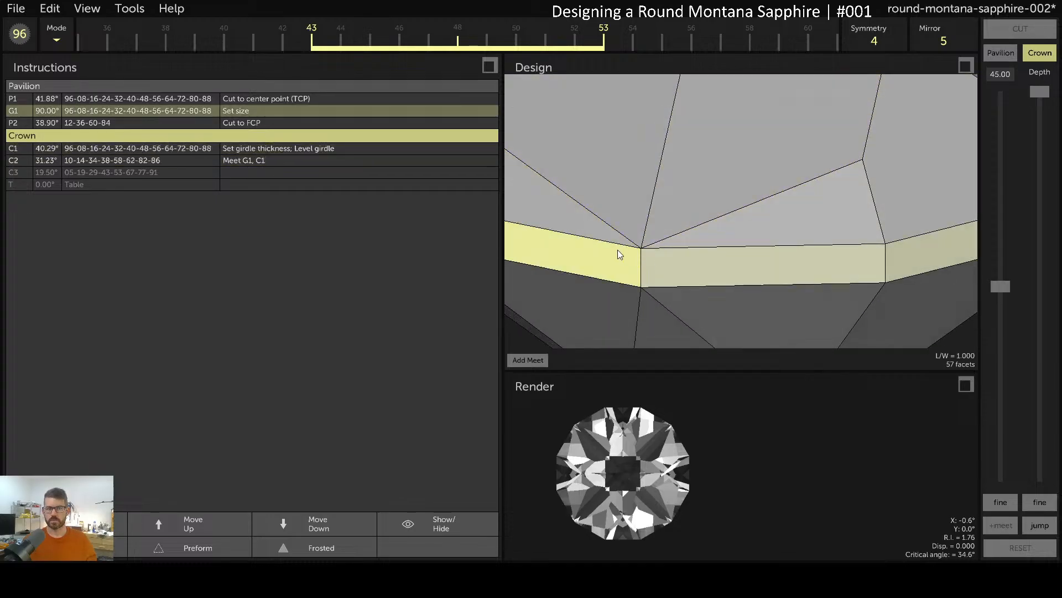
scroll(655, 239, "down", 5)
left_click_drag(708, 188, 670, 231)
left_click(670, 230)
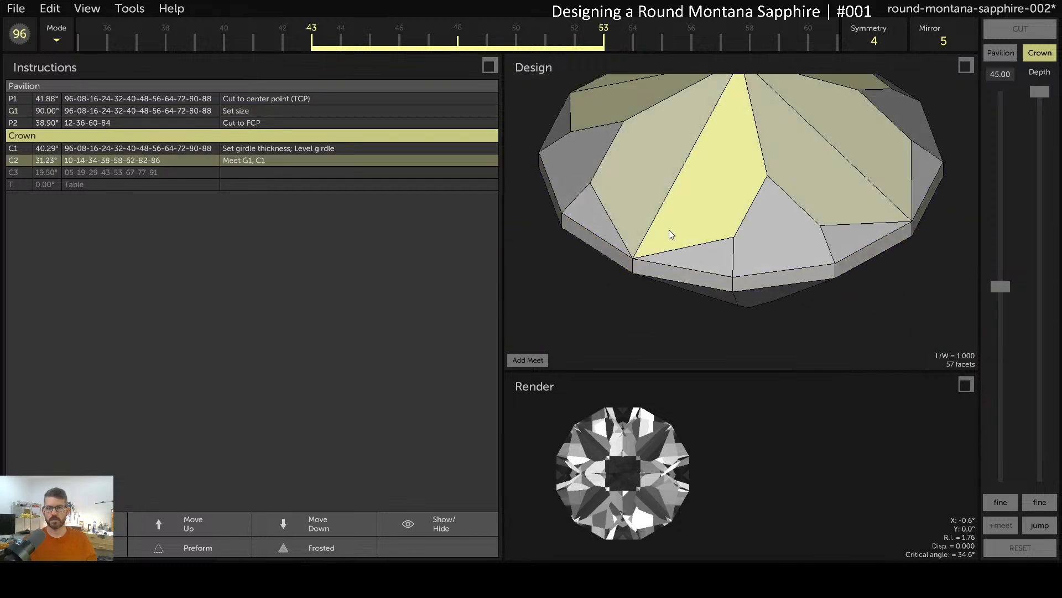
left_click(662, 259)
left_click(654, 276)
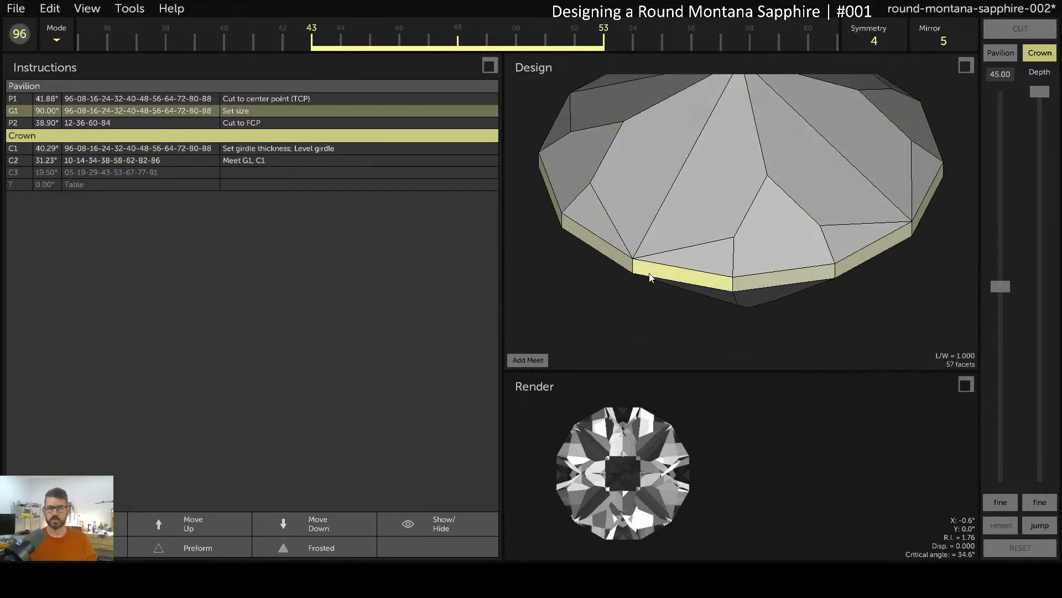
left_click(663, 237)
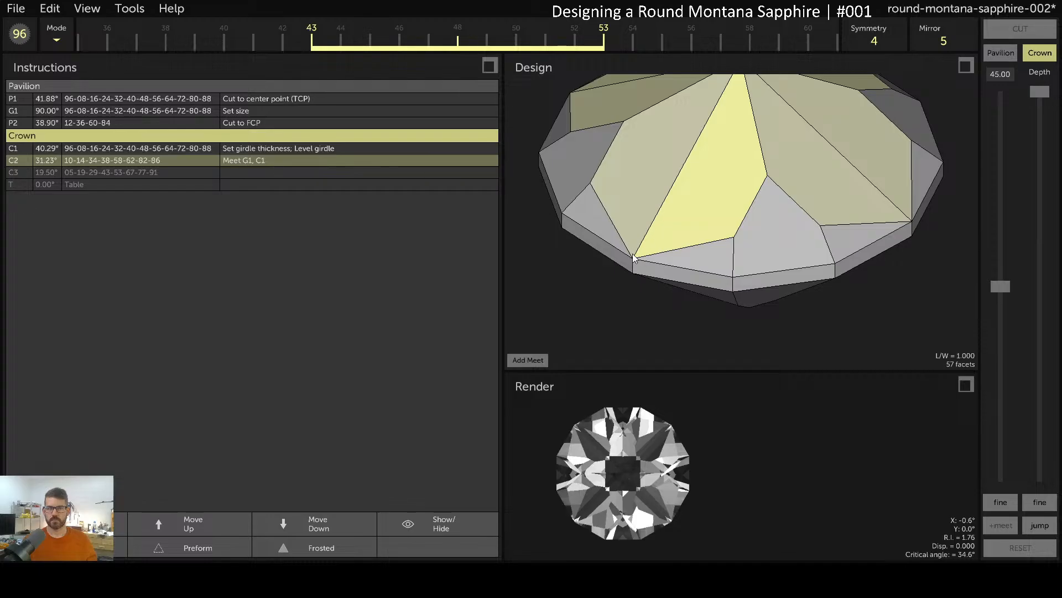
double_click(275, 160)
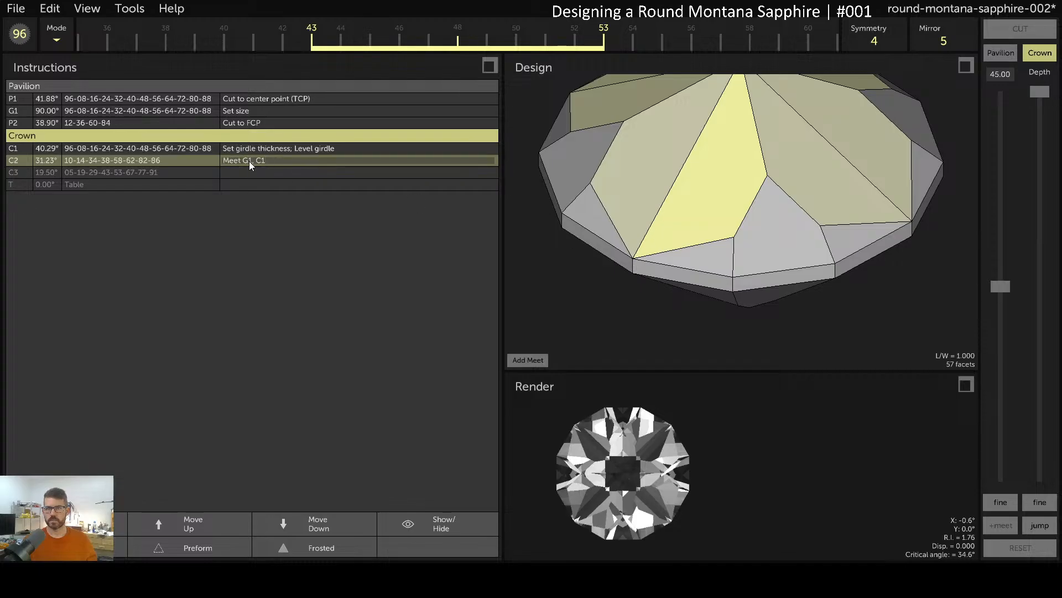
key("BackSpace")
key("BackSpace")
key("BackSpace")
key("BackSpace")
key("BackSpace")
key("BackSpace")
type("girdle")
key("Return")
Unhide the C3 tier and note it as 'Meet C1, C2'
left_click(436, 517)
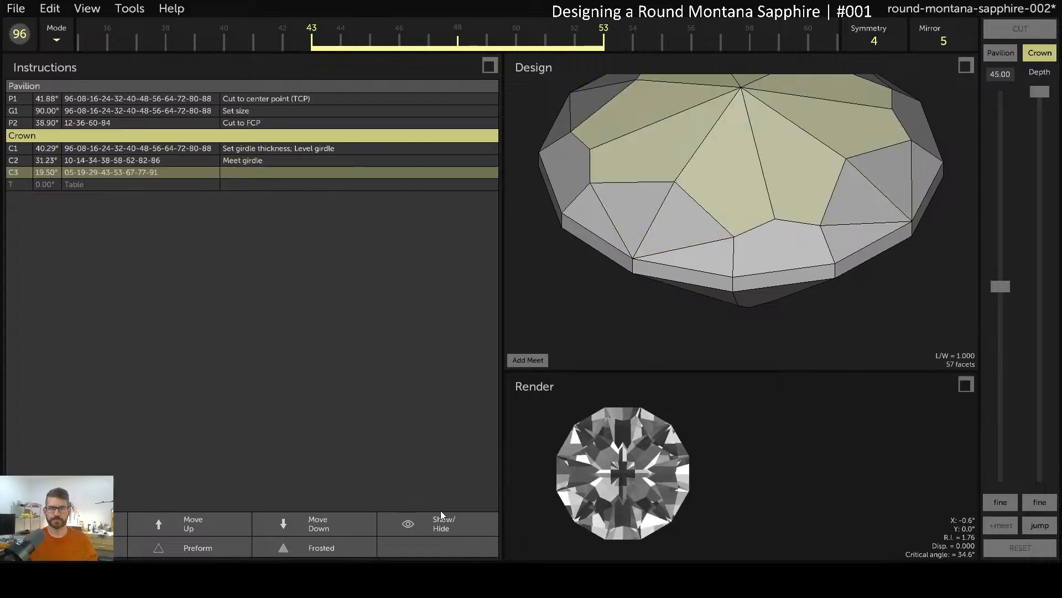
left_click_drag(799, 243, 695, 200)
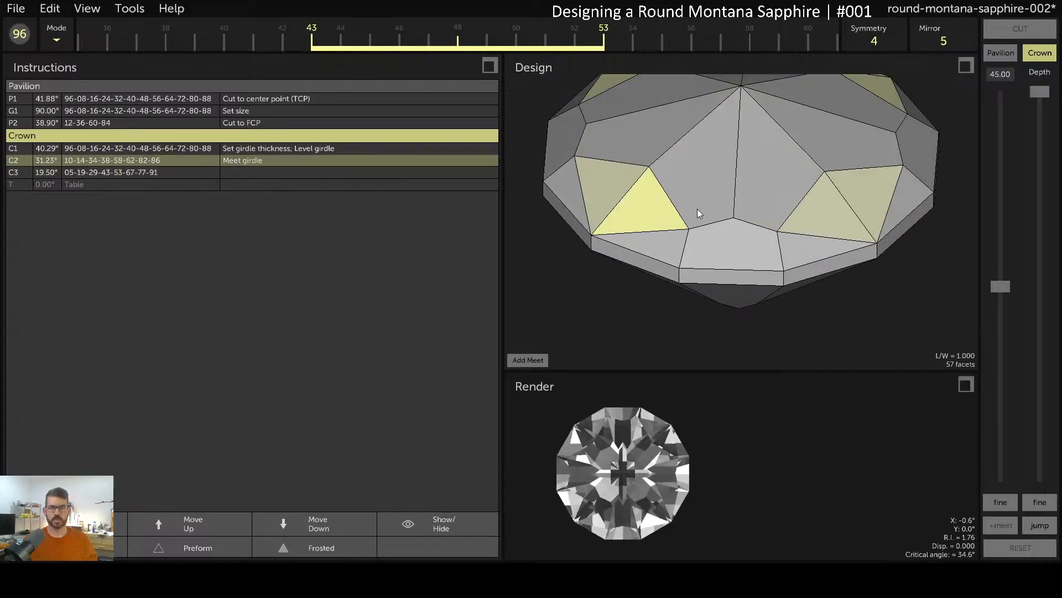
left_click(450, 529)
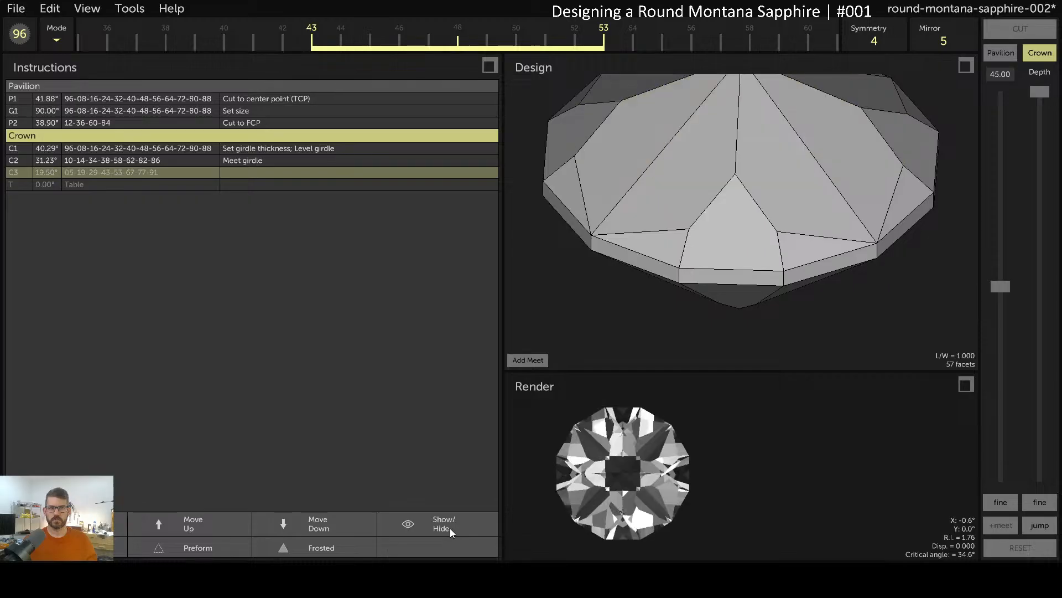
left_click(449, 528)
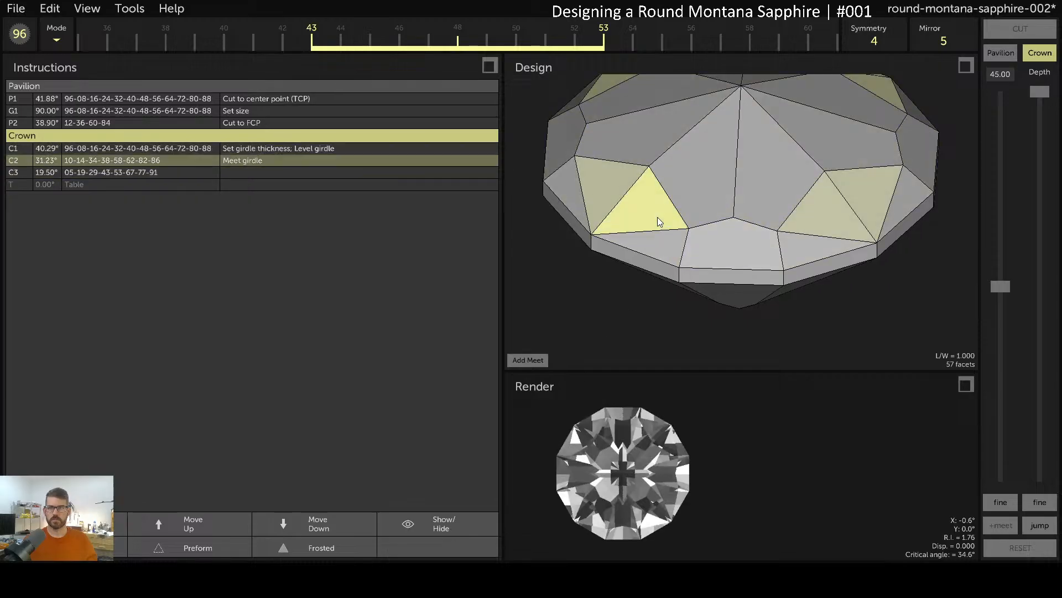
double_click(263, 171)
type("Meet C")
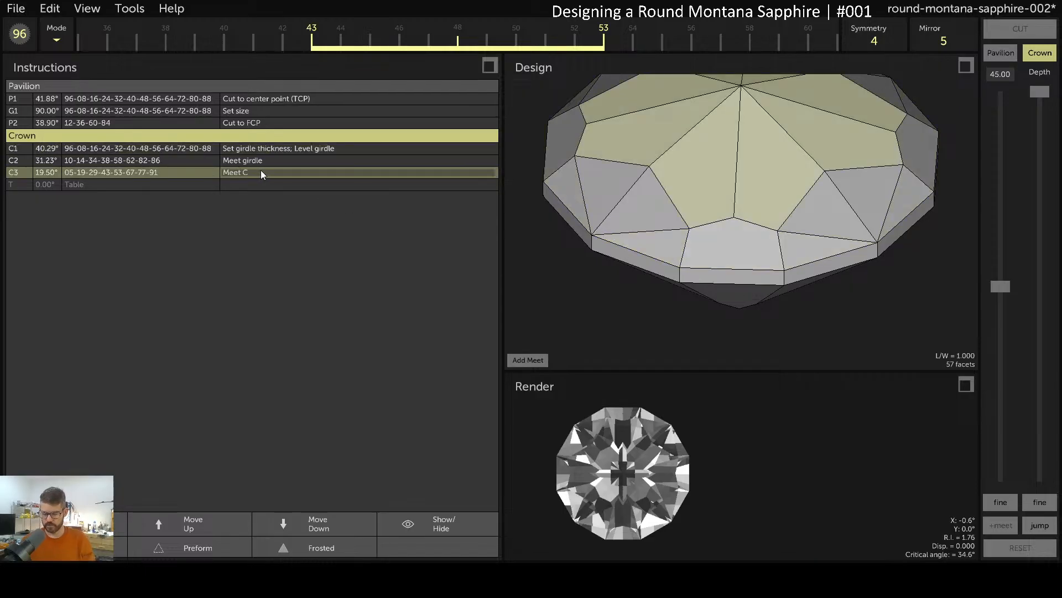
type("1, C2")
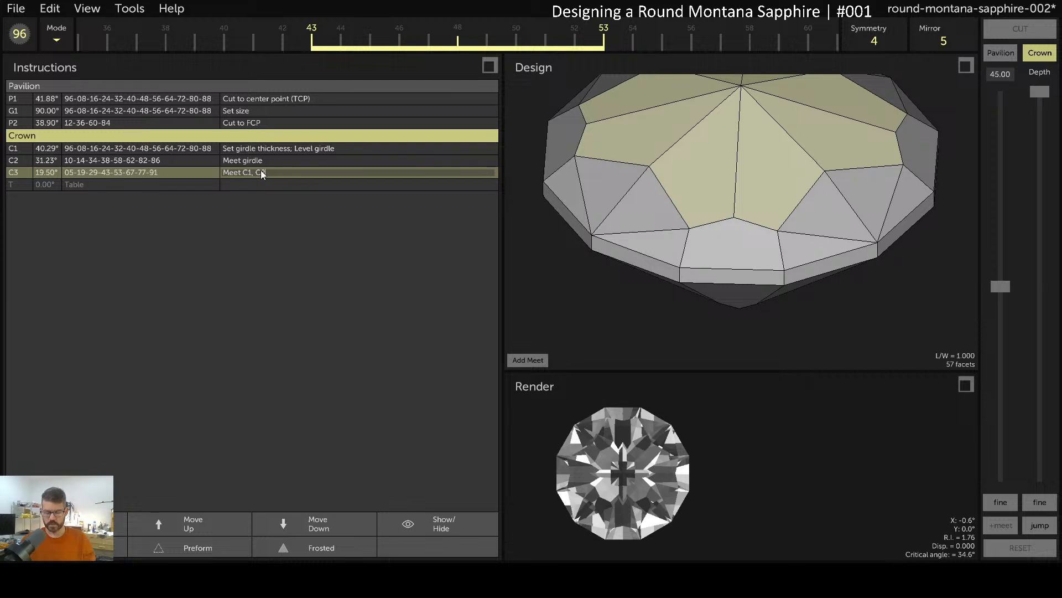
left_click(315, 203)
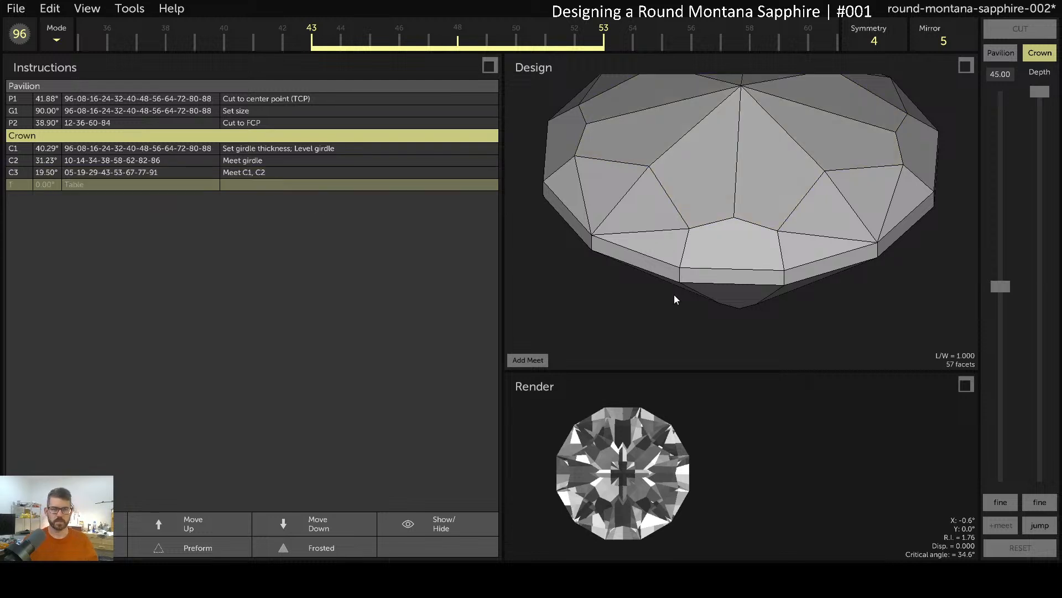
Unhide the table, note it as 'Meet C2, C3', and save the design
left_click_drag(635, 150, 683, 293)
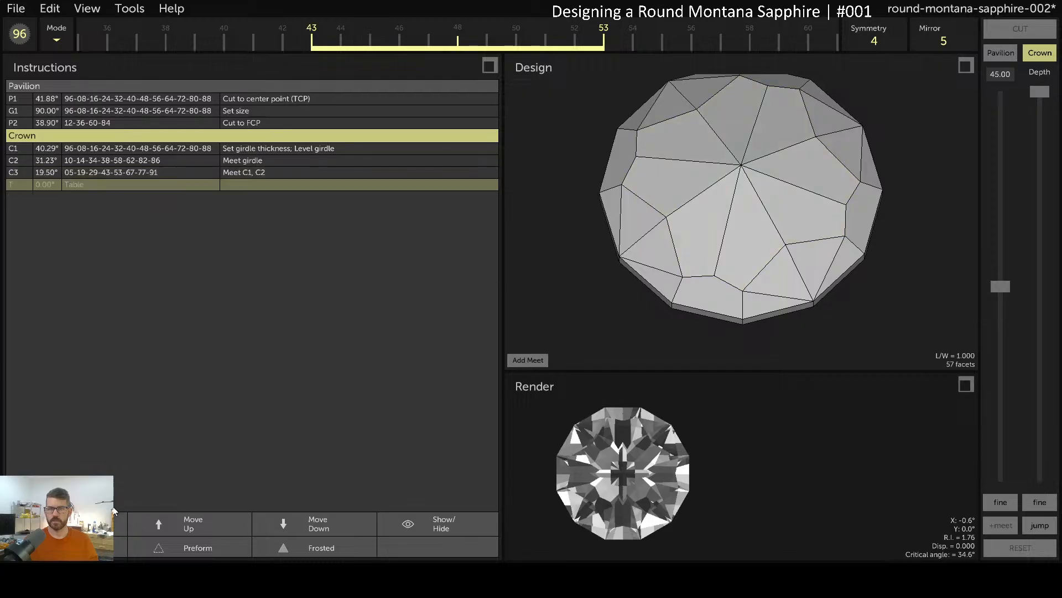
left_click(444, 530)
left_click_drag(697, 241, 744, 241)
left_click(682, 244)
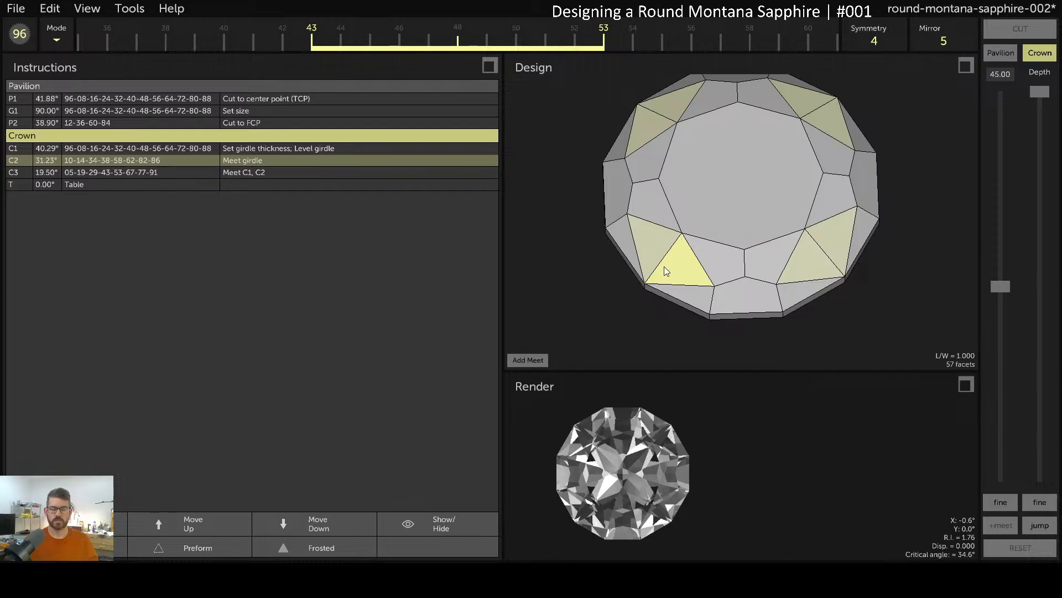
left_click(705, 255)
left_click(678, 259)
double_click(257, 184)
type("Meet C2, C3")
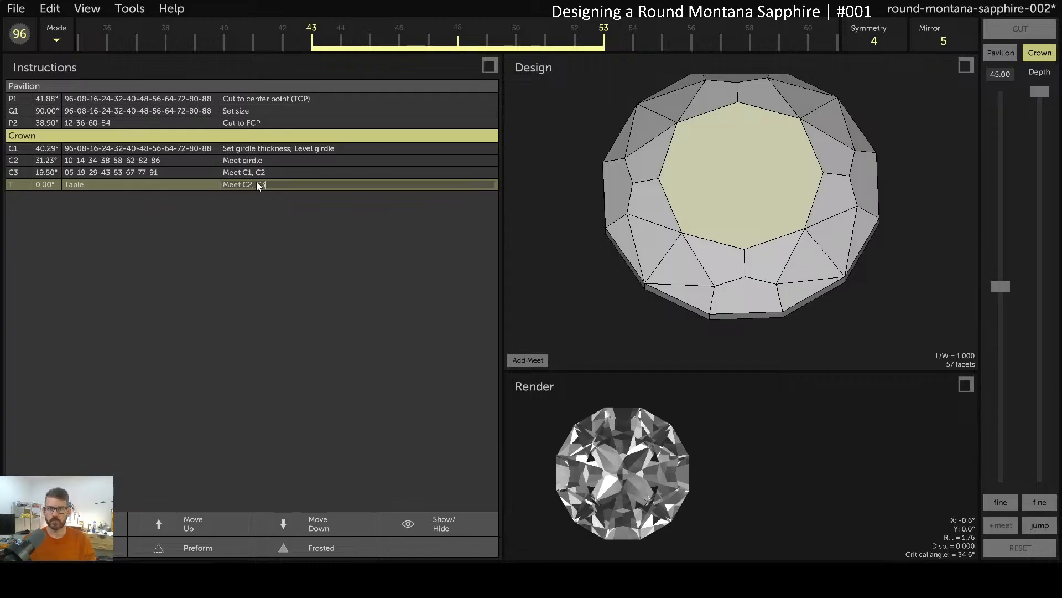
key("Return")
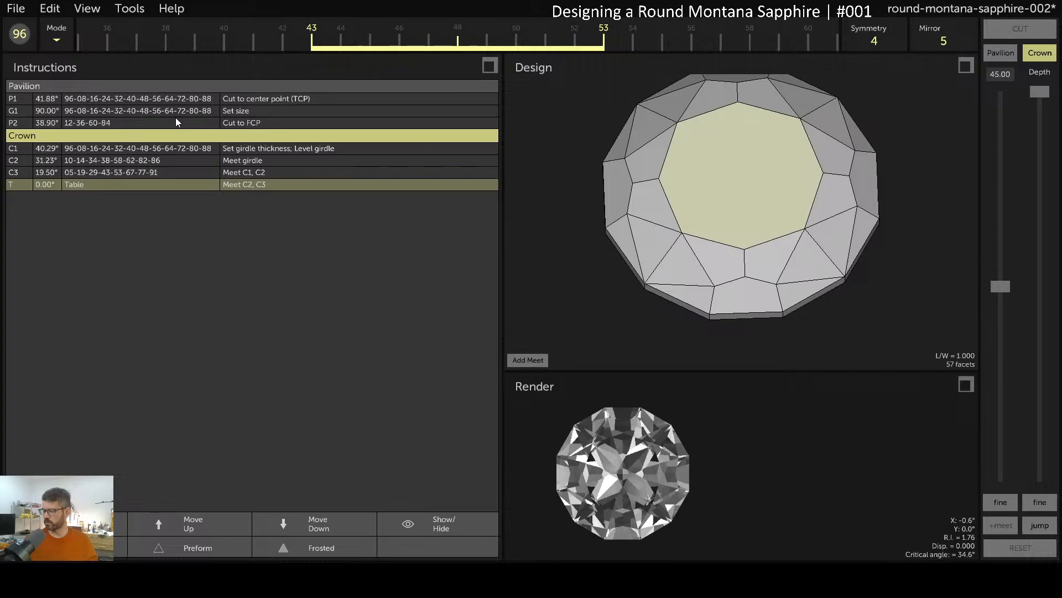
key("ctrl+s")
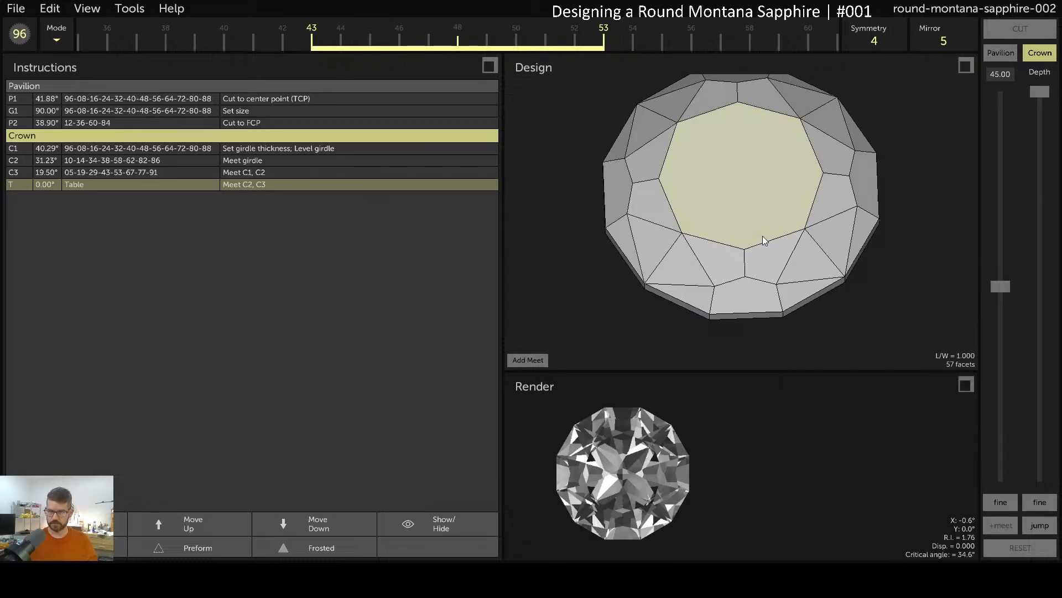
left_click_drag(760, 237, 715, 408)
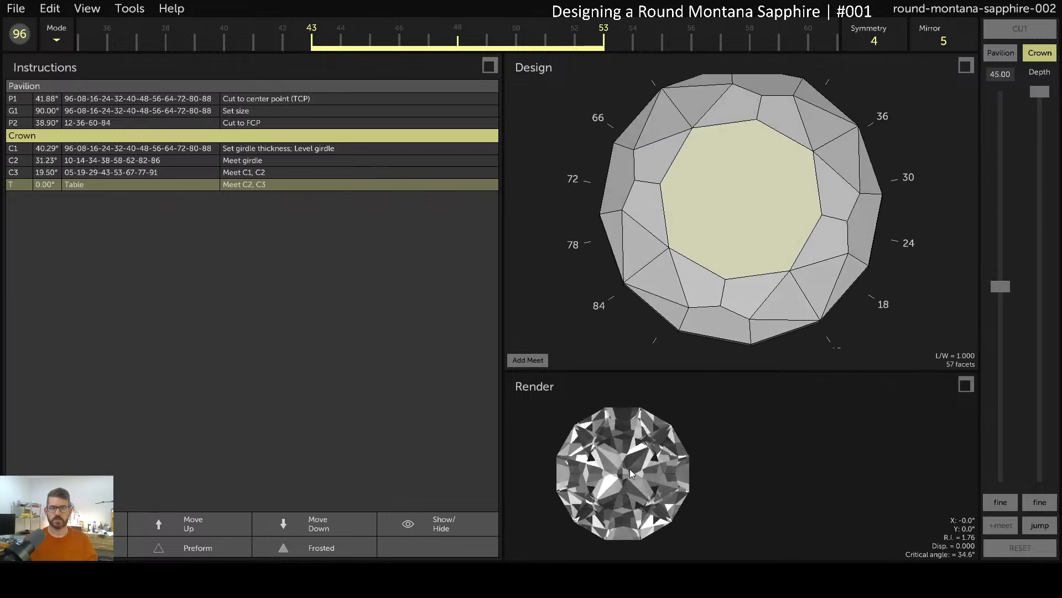
left_click_drag(630, 471, 628, 457)
left_click_drag(758, 238, 798, 25)
left_click(767, 249)
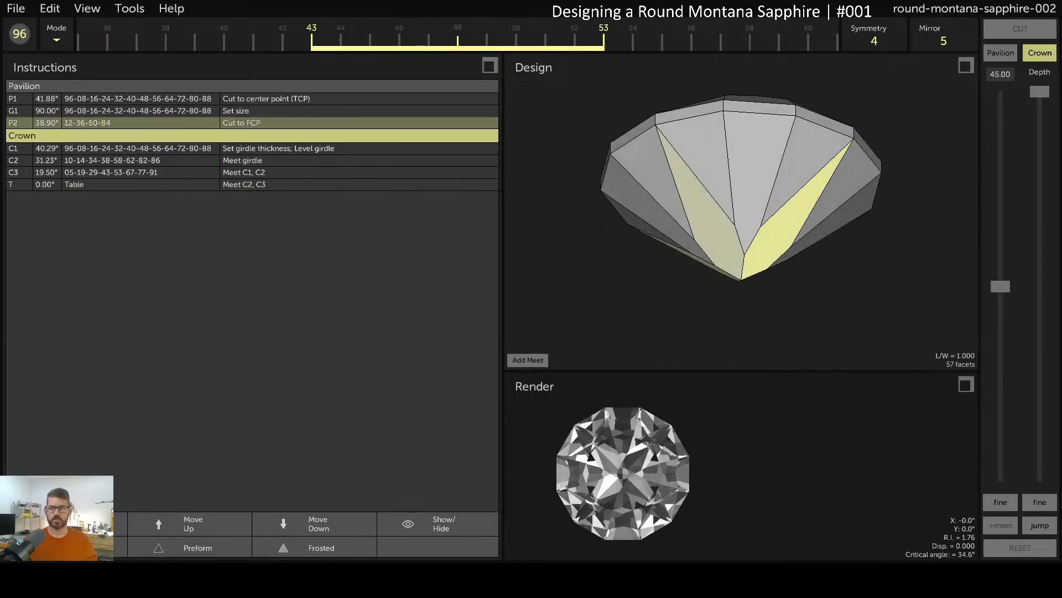
left_click(66, 524)
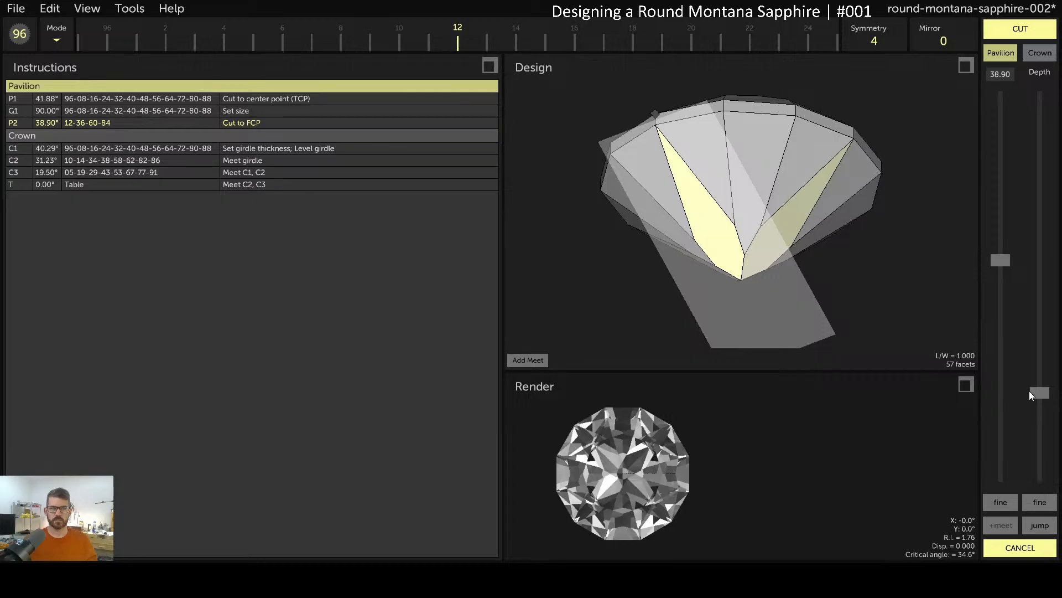
left_click_drag(1028, 391, 1029, 382)
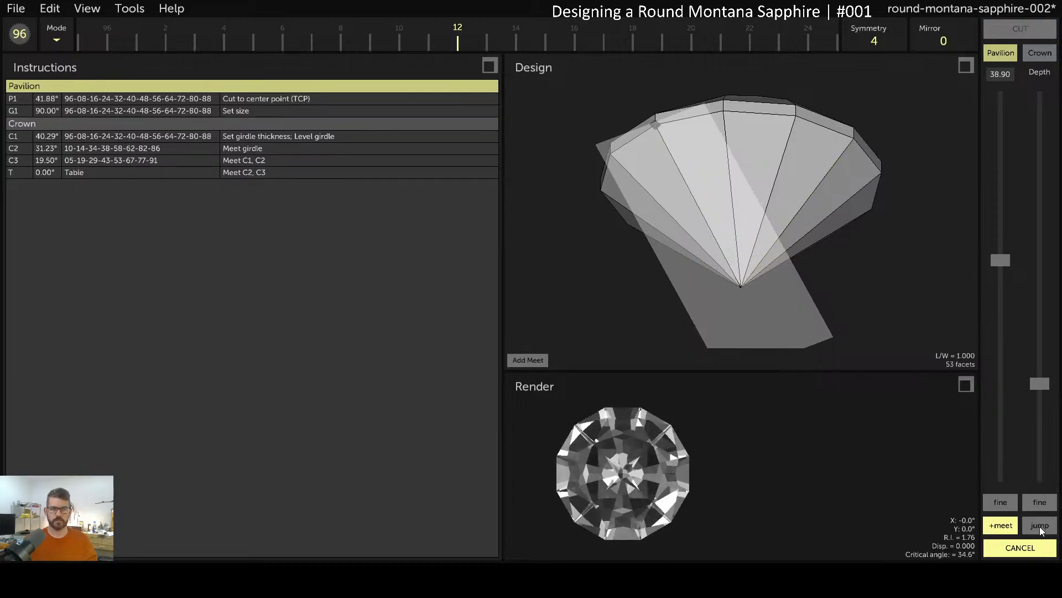
left_click(1039, 525)
left_click(948, 42)
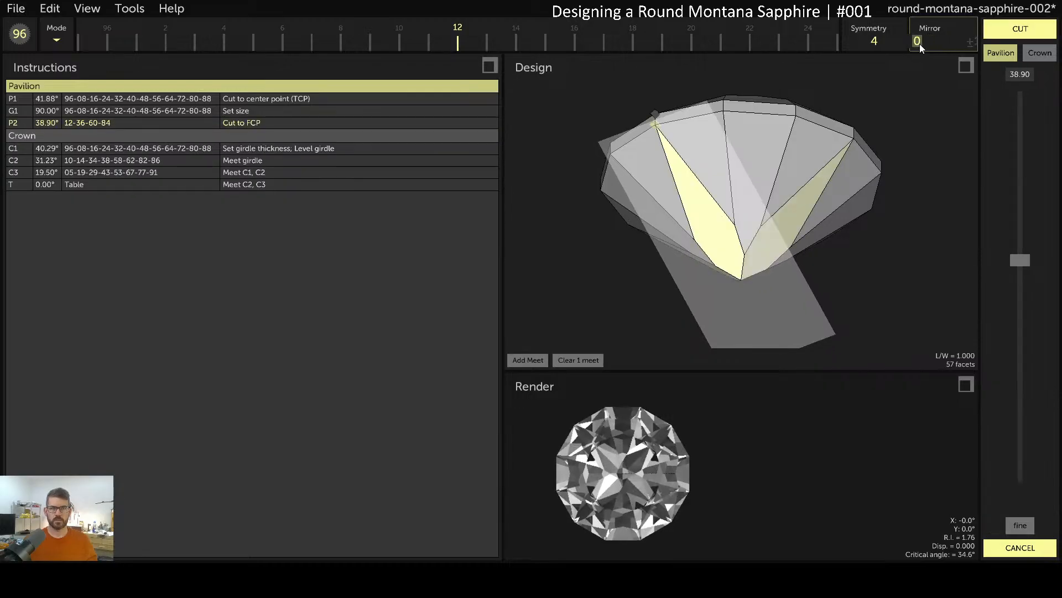
key("Up")
key("Up")
key("Down")
key("Down")
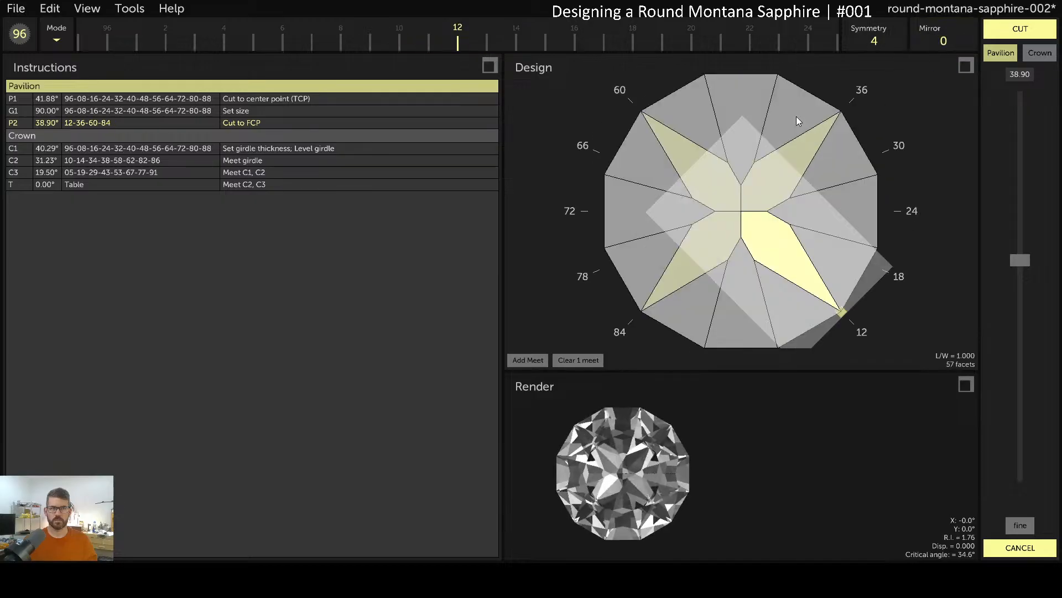
left_click(874, 40)
key("Down")
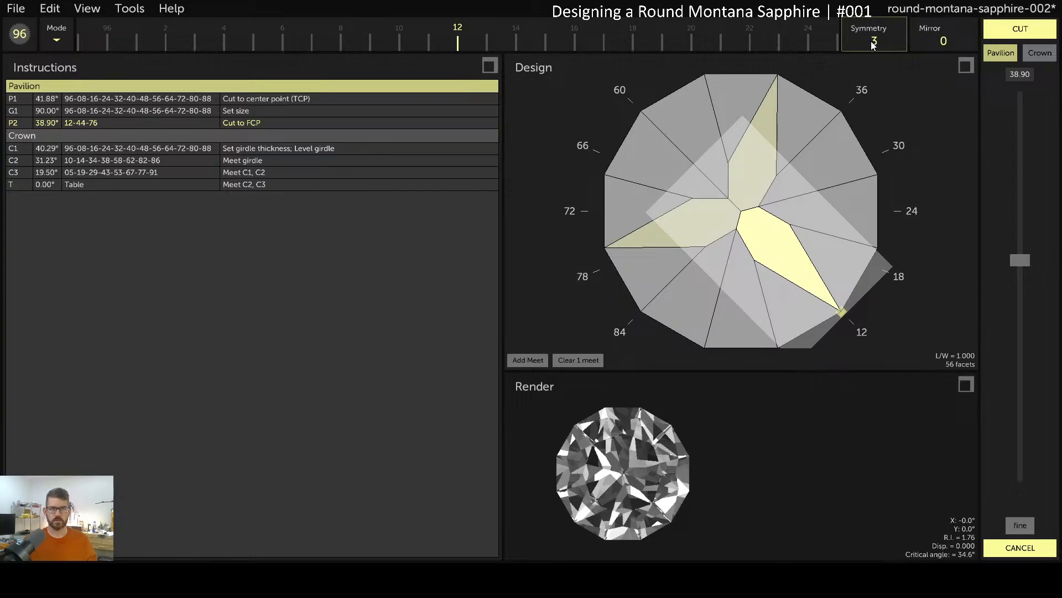
key("Up")
key("Up")
key("Up")
mouse_move(638, 478)
left_mouse_down()
mouse_move(632, 468)
mouse_move(630, 477)
left_mouse_up()
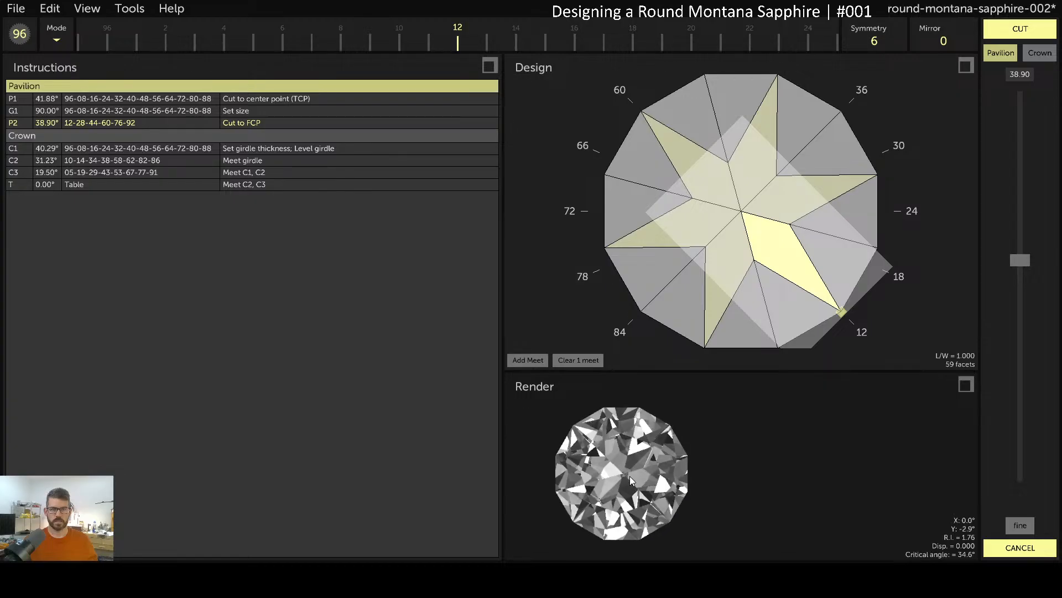
scroll(888, 33, "down", 1)
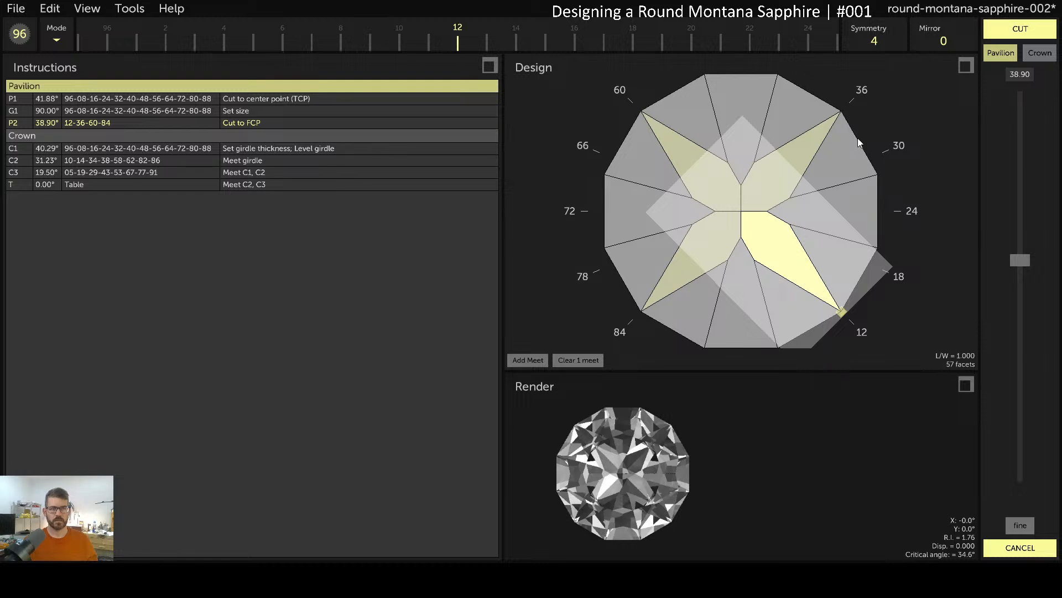
left_click(1007, 545)
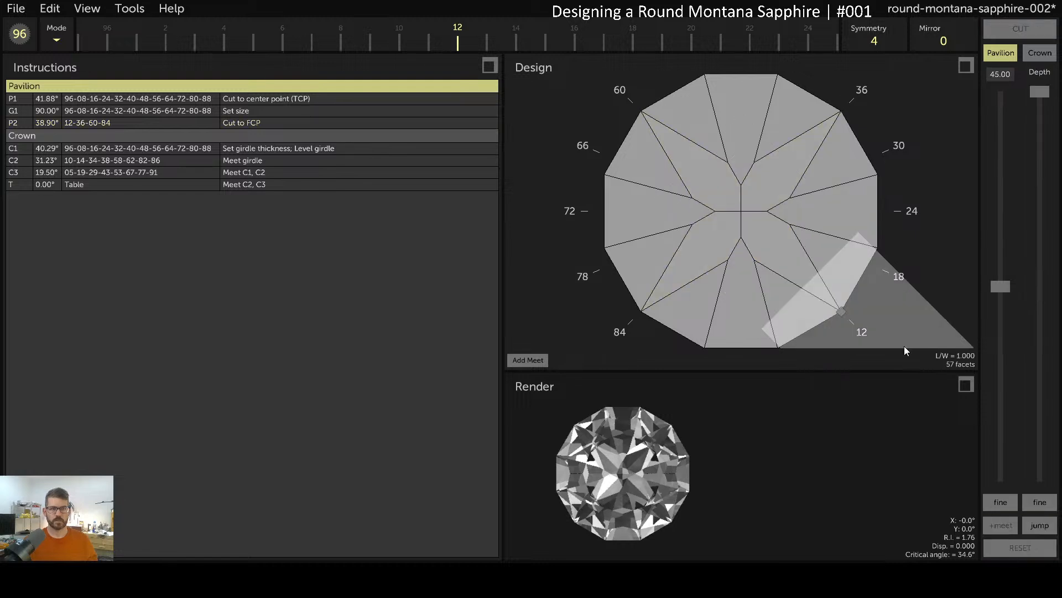
double_click(763, 253)
left_click_drag(707, 28, 380, 2)
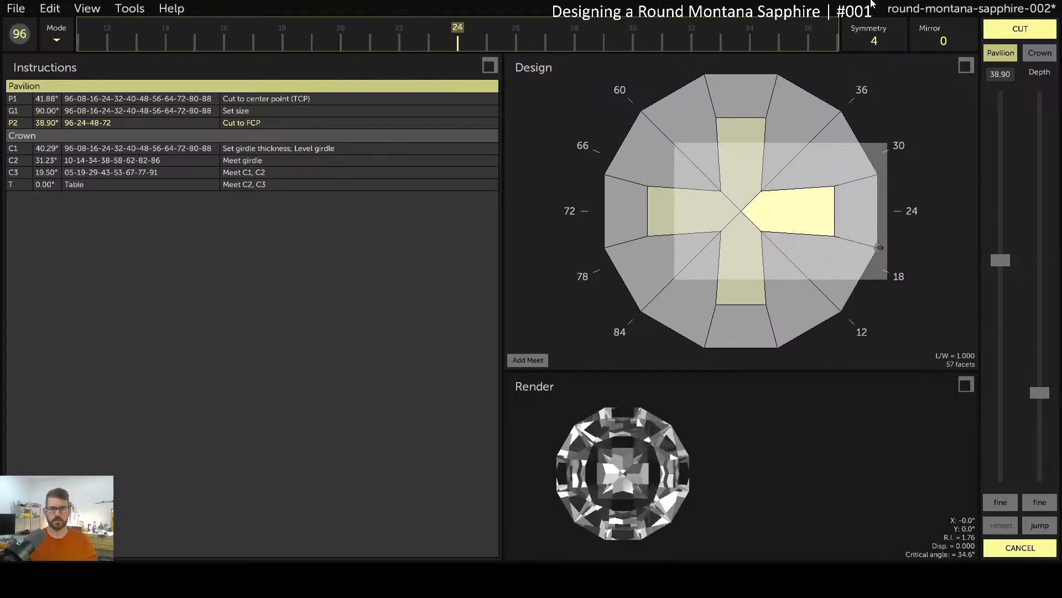
left_click_drag(914, 41, 668, 47)
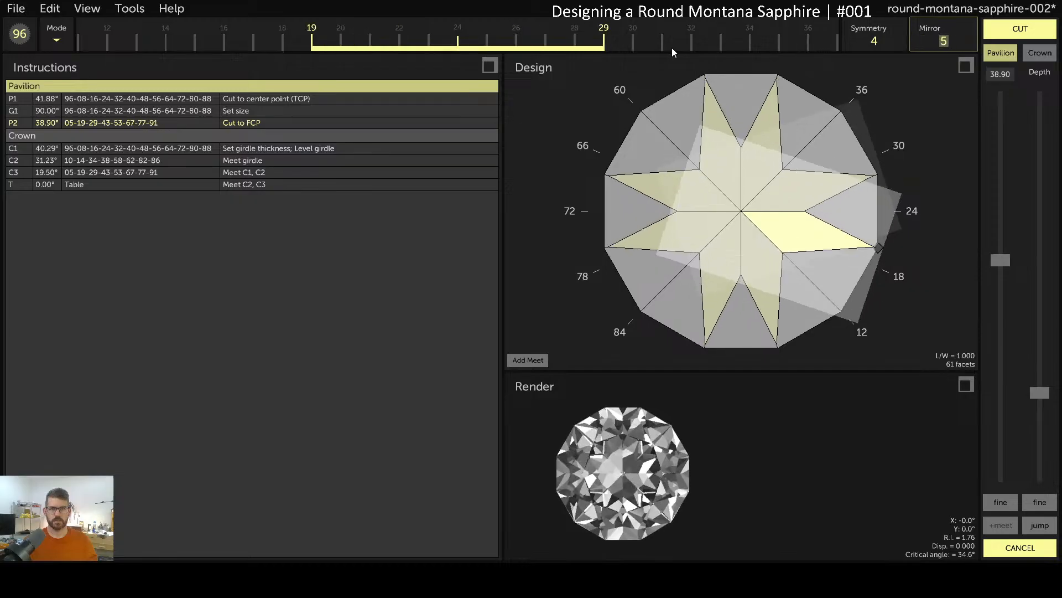
mouse_move(628, 473)
left_mouse_down()
mouse_move(639, 477)
mouse_move(625, 473)
left_mouse_up()
left_click_drag(1041, 391, 1041, 383)
left_click(1038, 523)
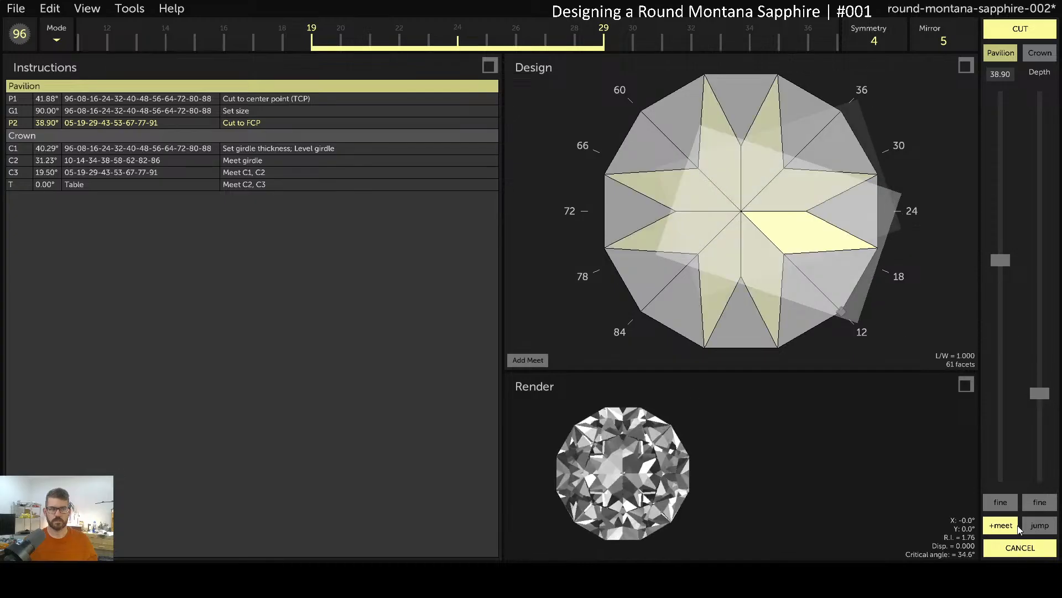
View the maximized render with the AG lighting model, then restore the three-panel layout
left_click(966, 384)
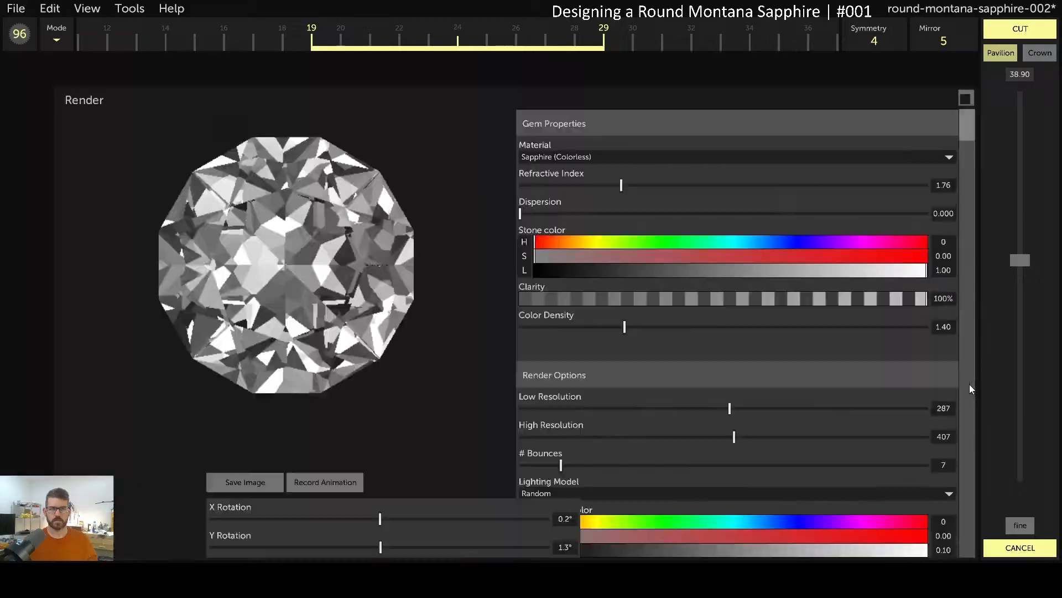
left_click(565, 461)
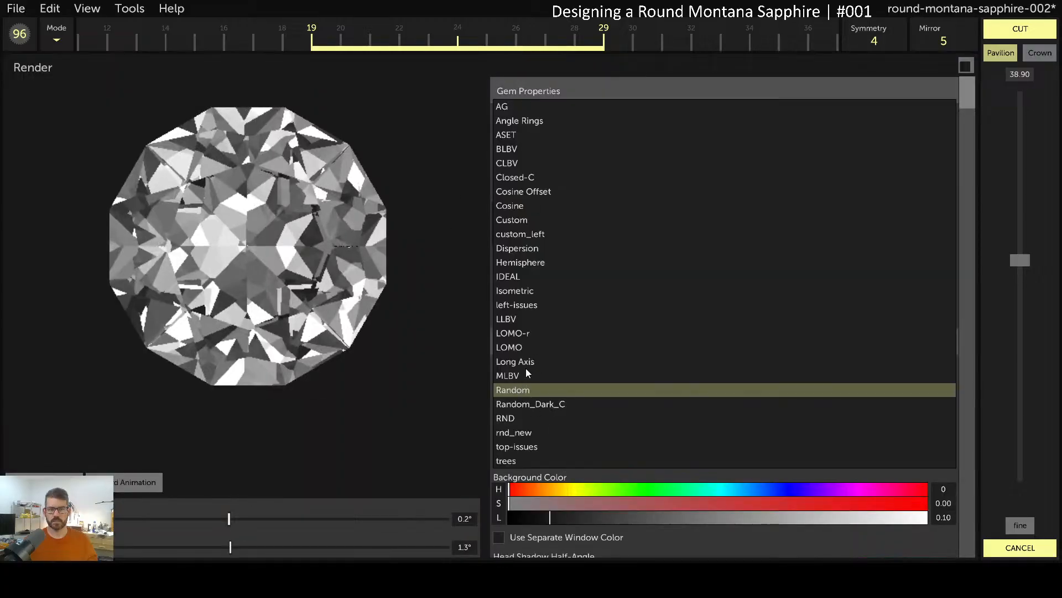
left_click(510, 106)
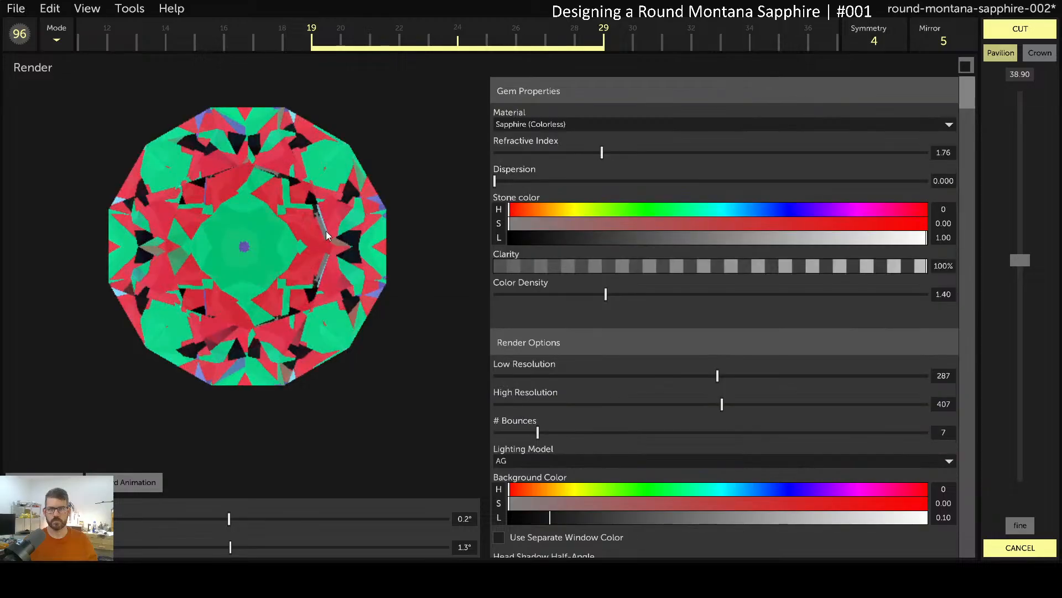
left_click_drag(250, 269, 274, 249)
left_click(966, 67)
Raise the split P2 pavilion facets to 40.00° and cut them
left_click_drag(1020, 261, 1021, 265)
left_click_drag(662, 467, 622, 459)
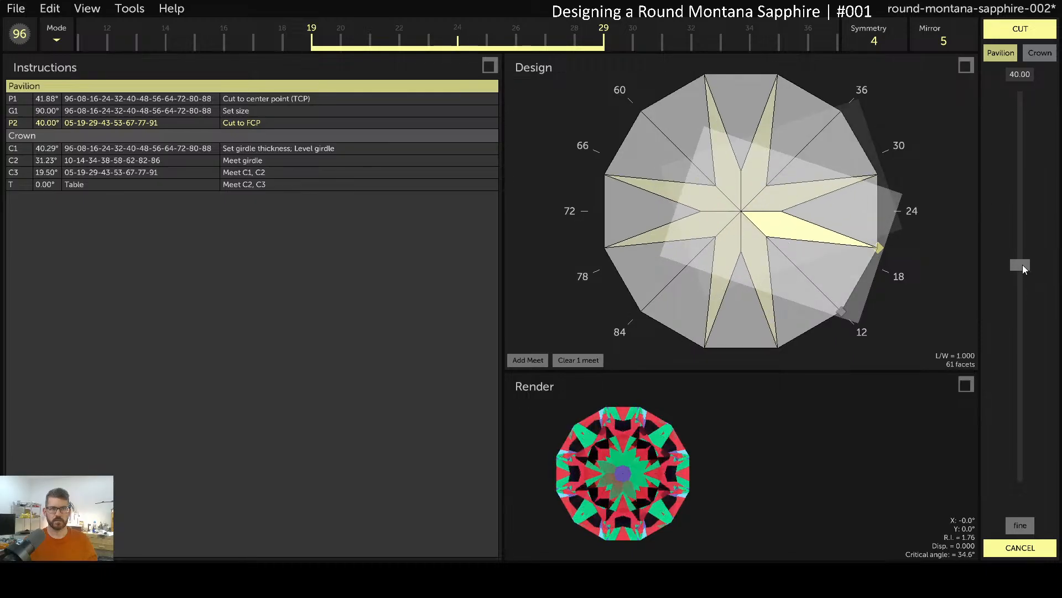
left_click_drag(721, 368, 836, 309)
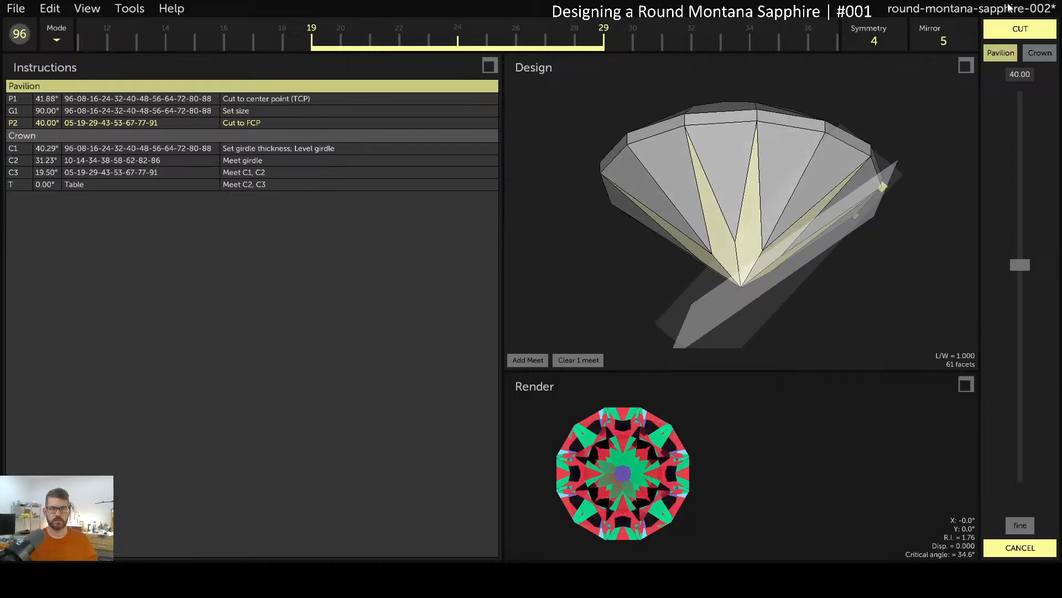
left_click(1033, 31)
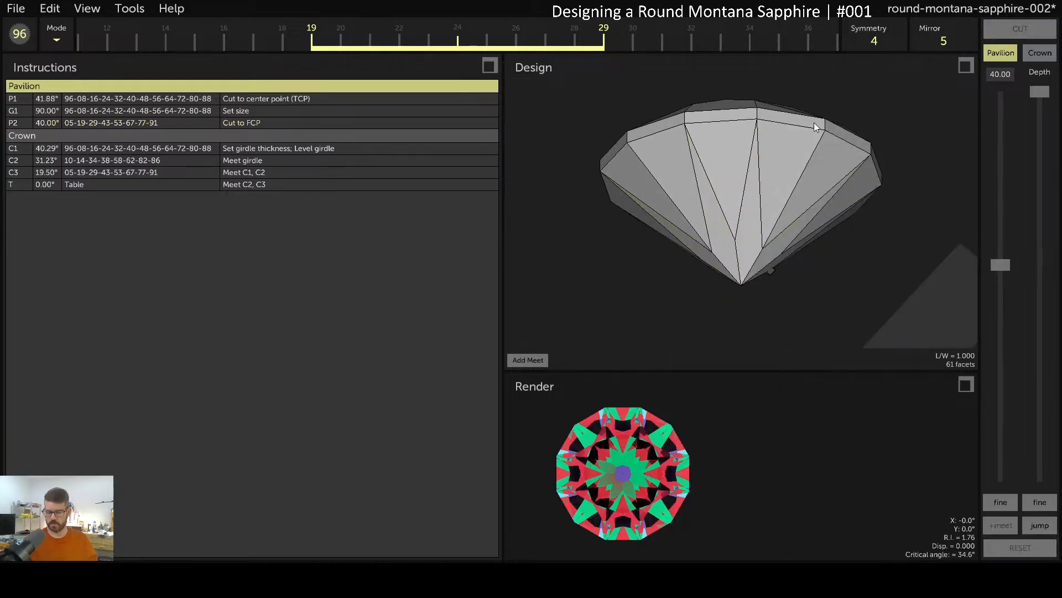
Save the round-montana-sapphire-002 design and rotate the view toward the crown
key("ctrl+s")
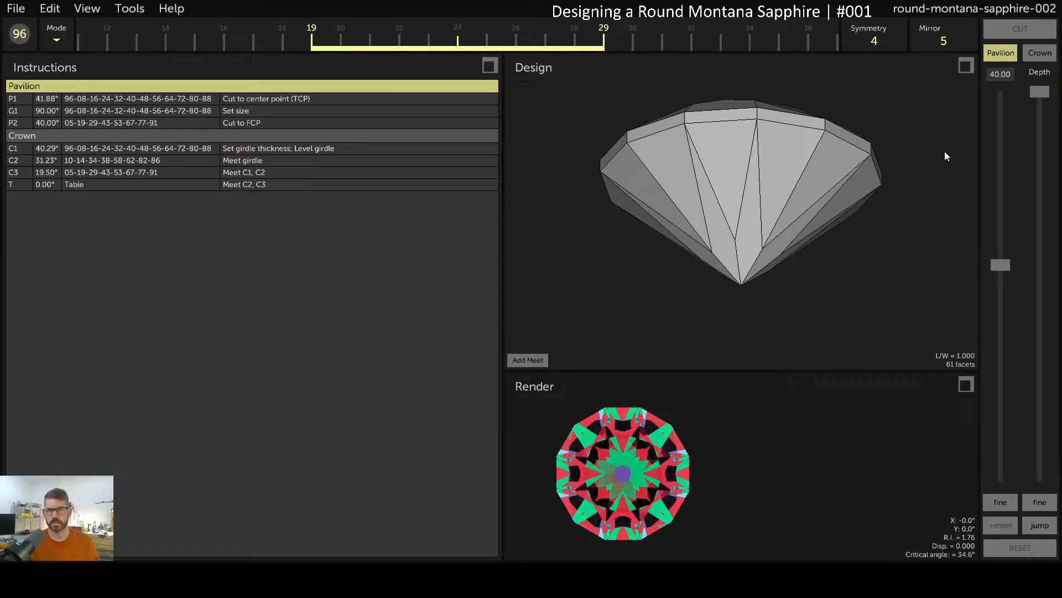
left_click_drag(768, 205, 771, 310)
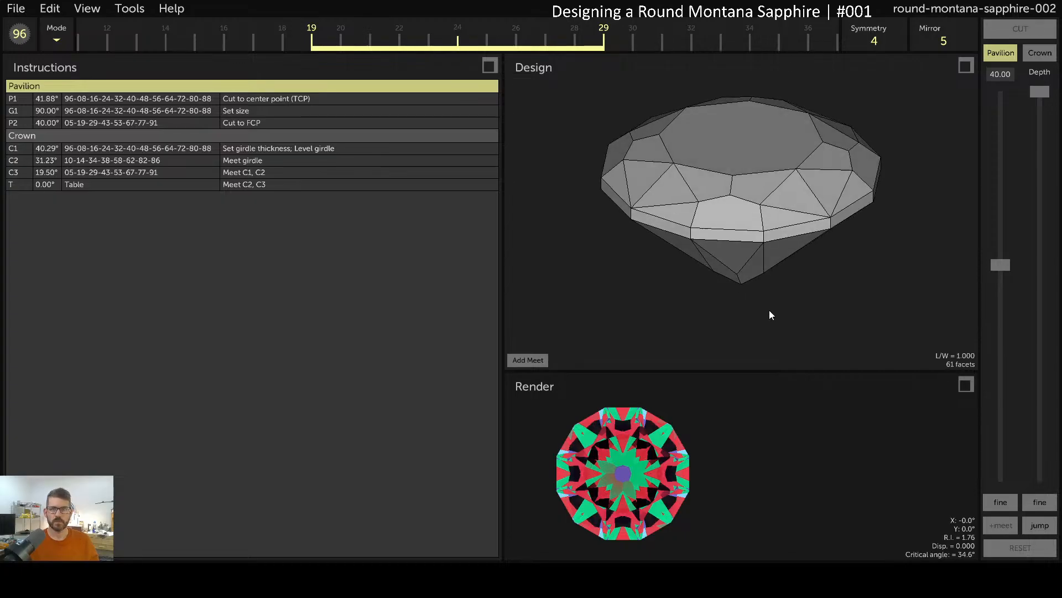
Change the P1 pavilion angle from 41.88° to 41.90° and cut it
left_click(777, 187)
left_click(796, 202)
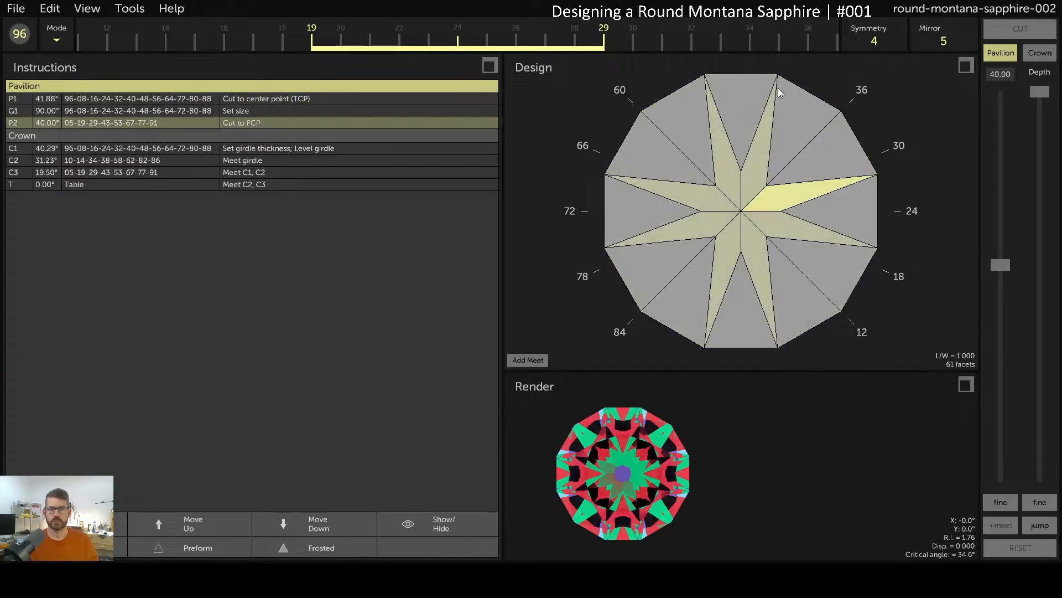
left_click_drag(778, 89, 777, 274)
left_click(178, 101)
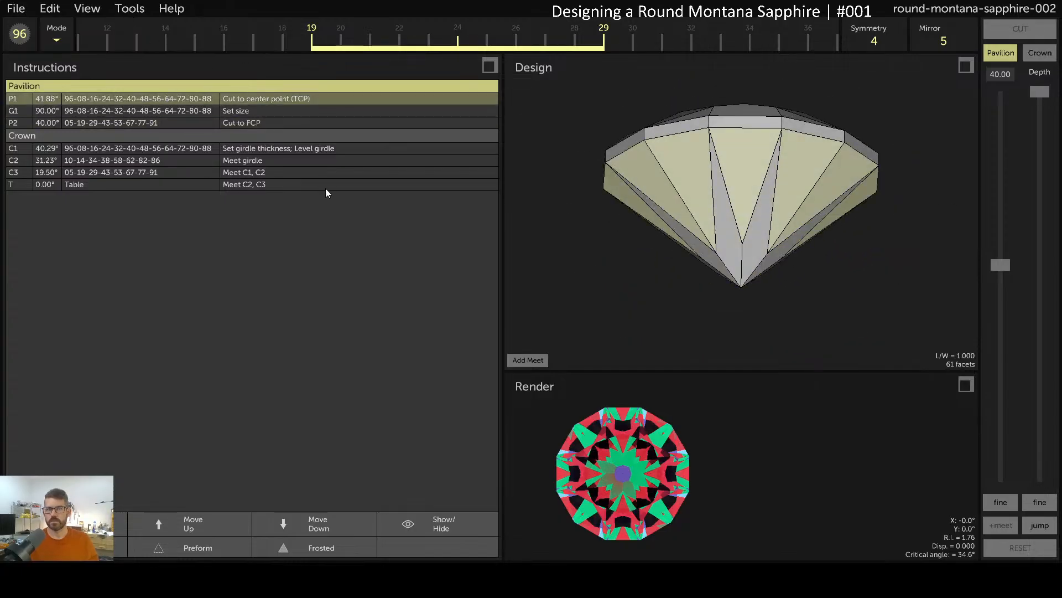
left_click(65, 523)
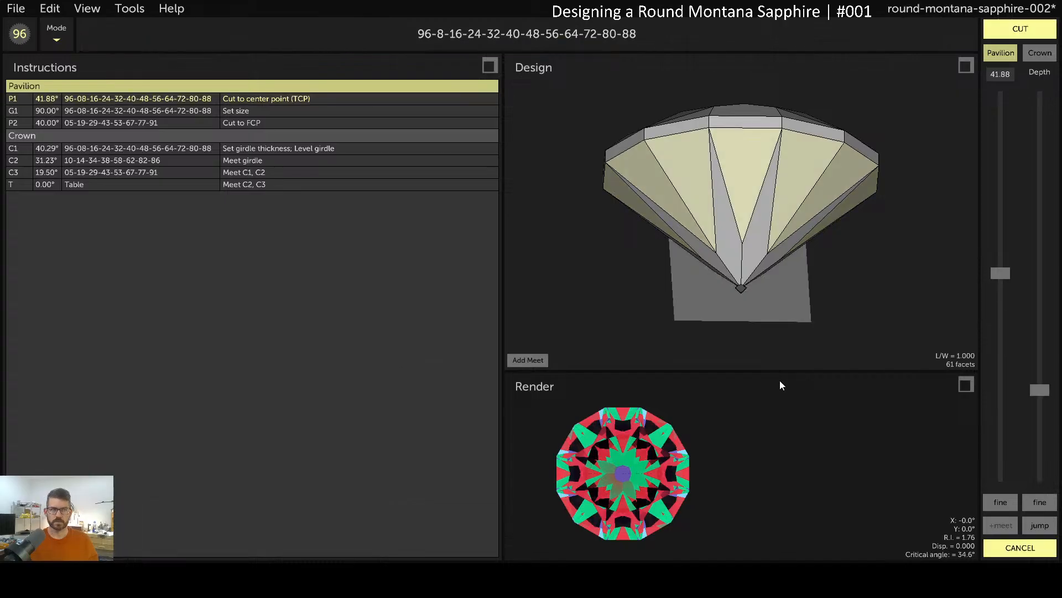
left_click(1001, 75)
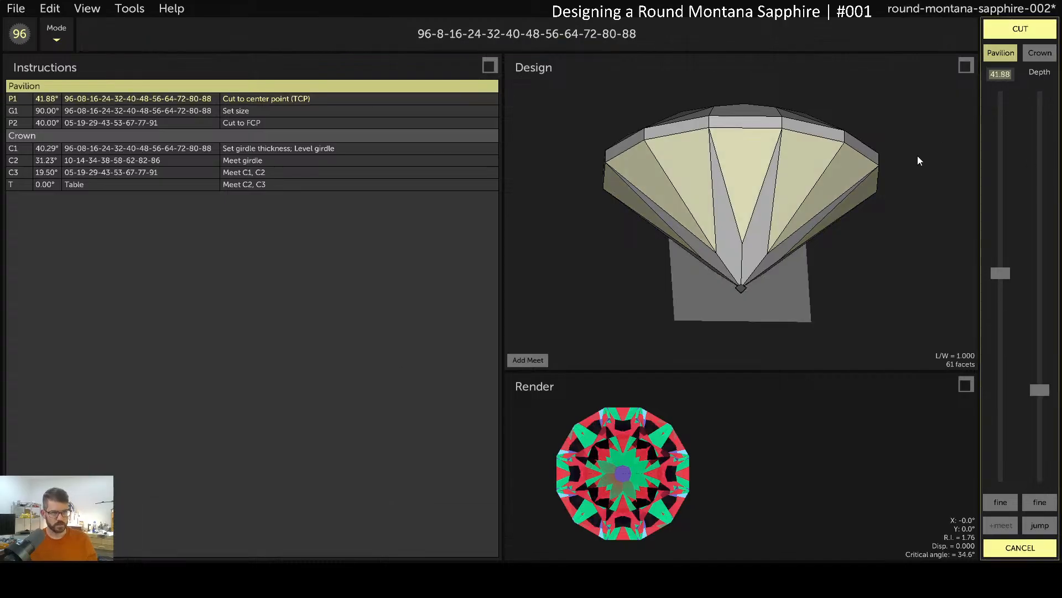
type("41.9")
key("Return")
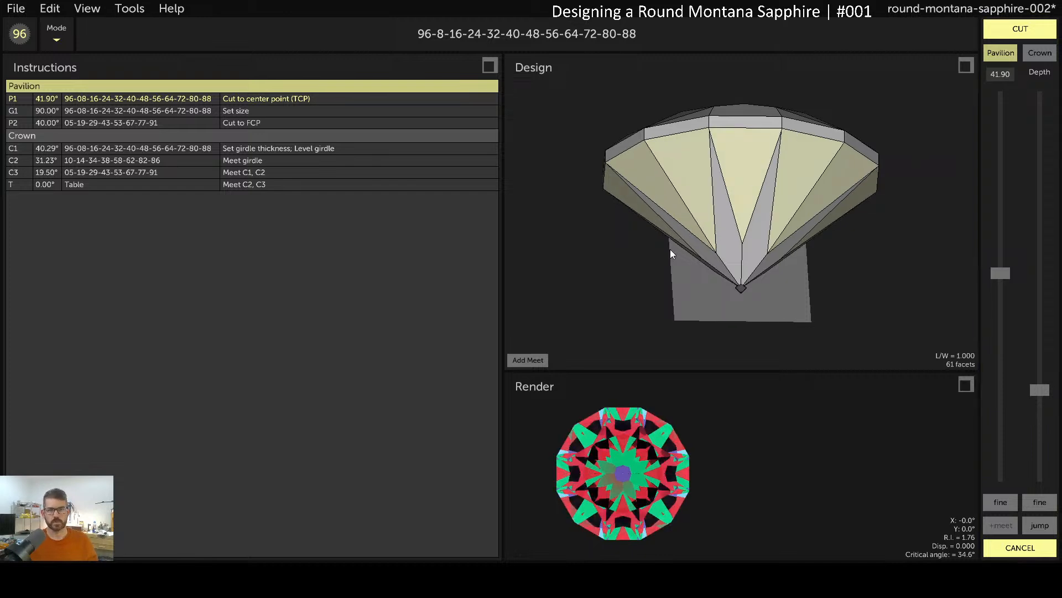
left_click(1034, 34)
Re-cut the P2 facets at 40.00° down to their meet point with P1
left_click(729, 255)
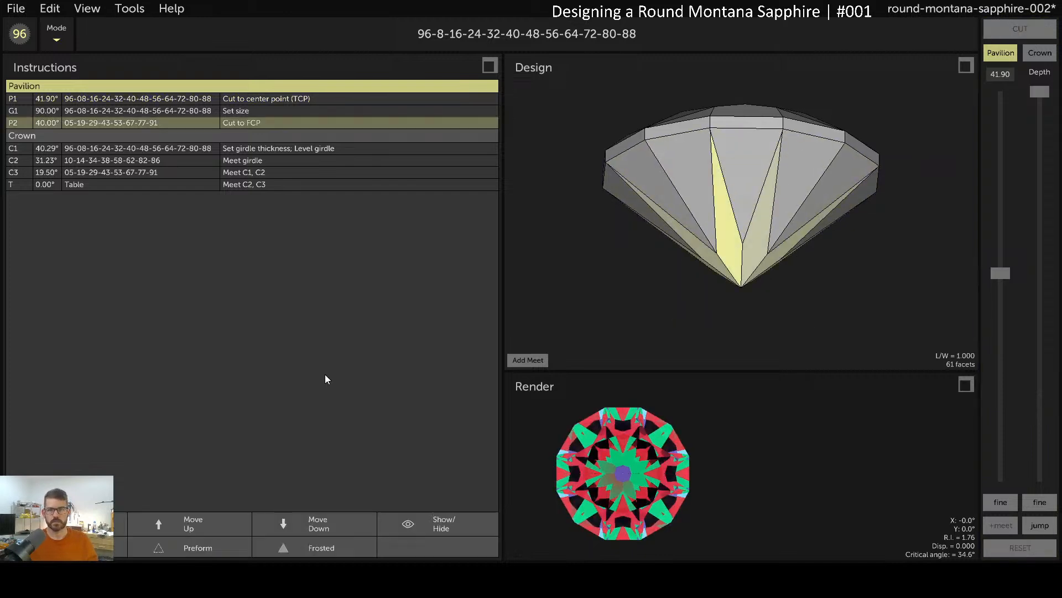
left_click(63, 523)
left_click_drag(1036, 395, 1037, 386)
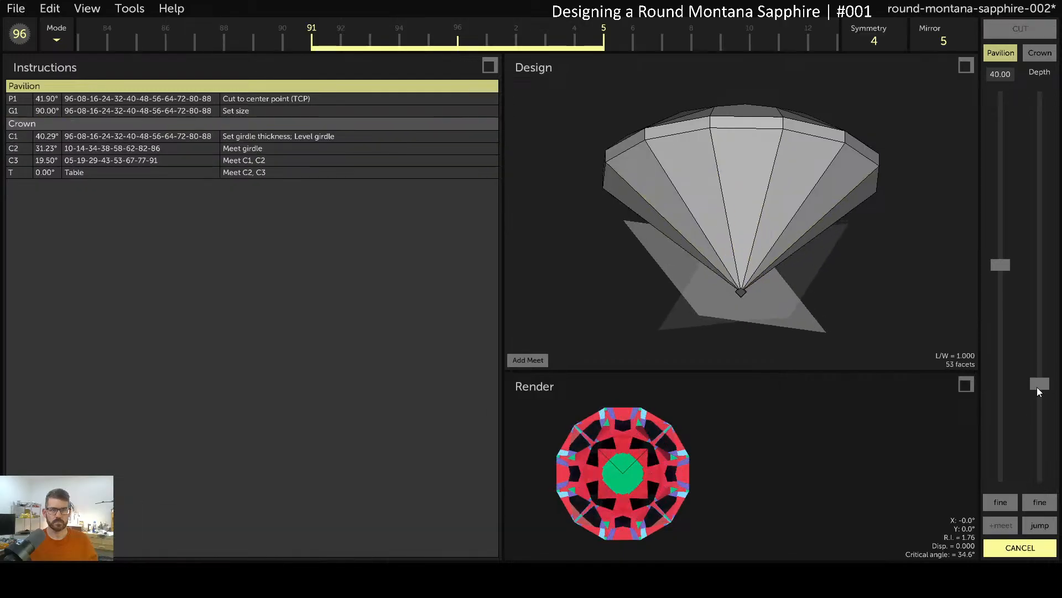
left_click(1038, 525)
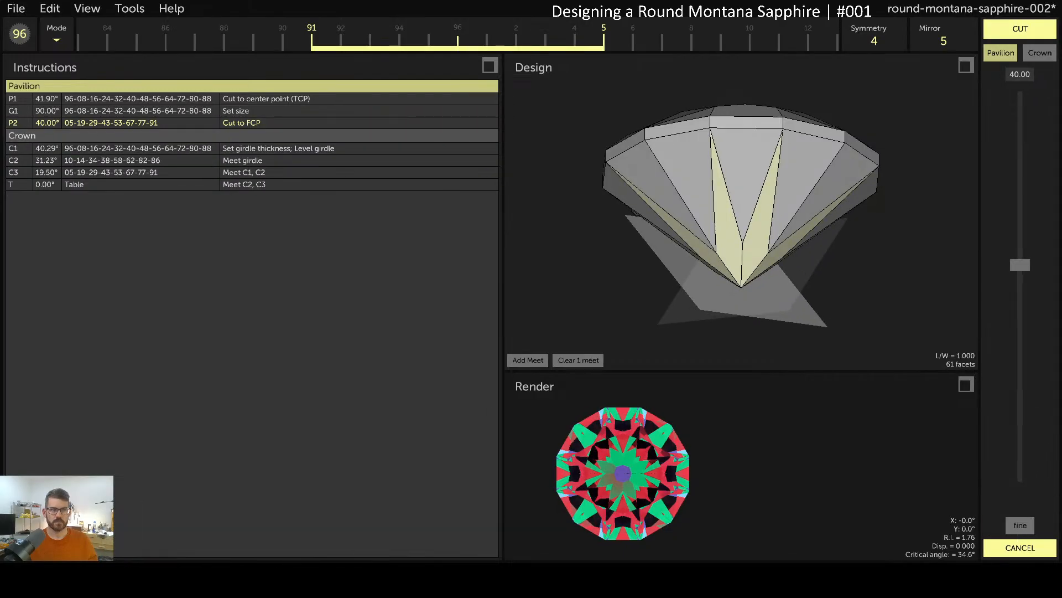
left_click(1023, 31)
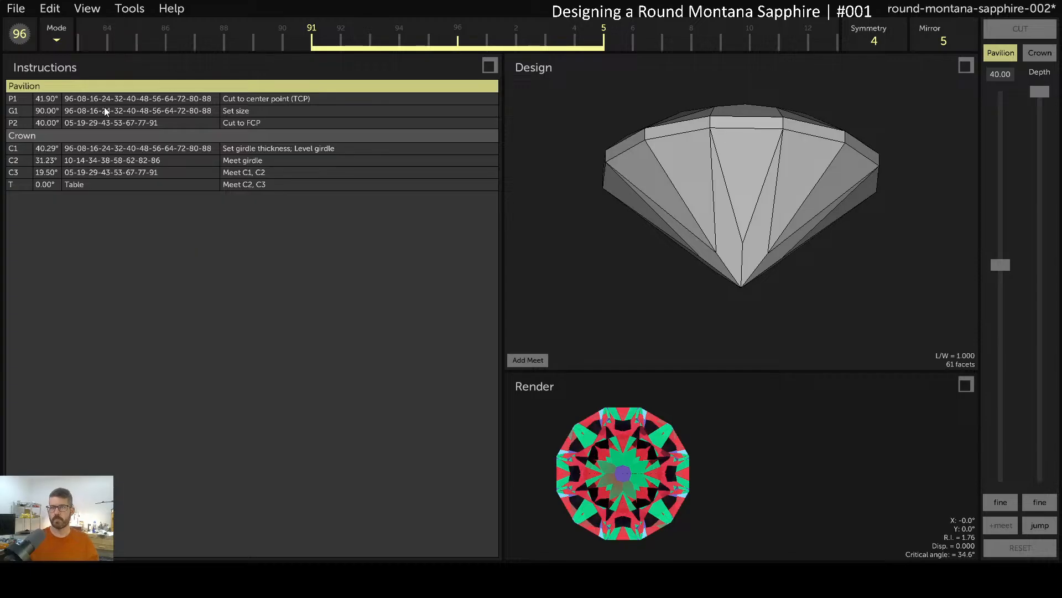
left_click_drag(709, 165, 731, 280)
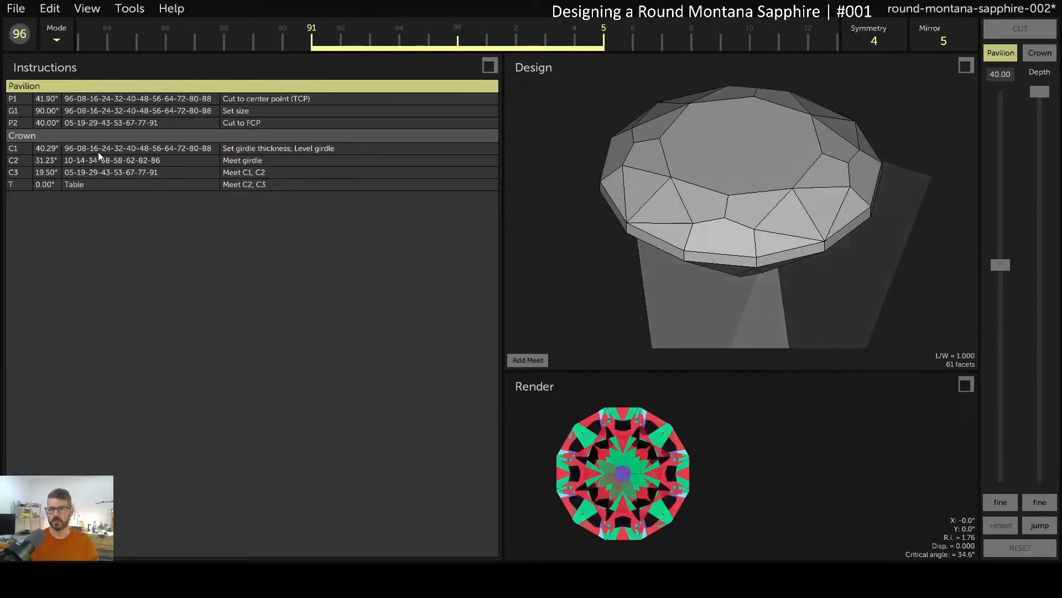
left_click(173, 185)
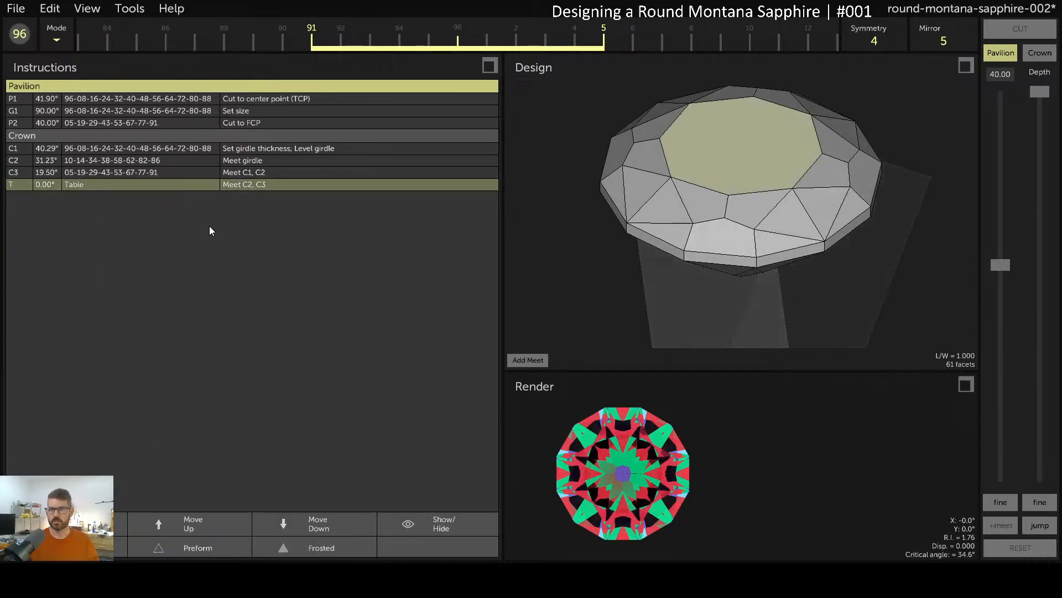
Hide the table, C3 and C2 tiers and re-cut C1 at 40.30°
left_click(412, 529)
left_click(220, 174)
left_click(428, 527)
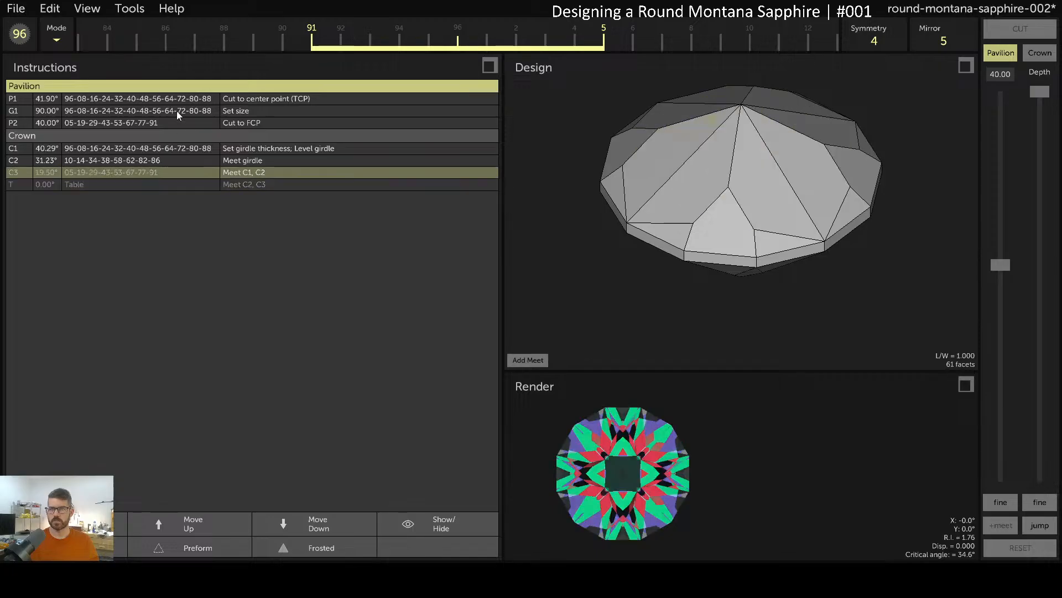
left_click(174, 164)
left_click(413, 527)
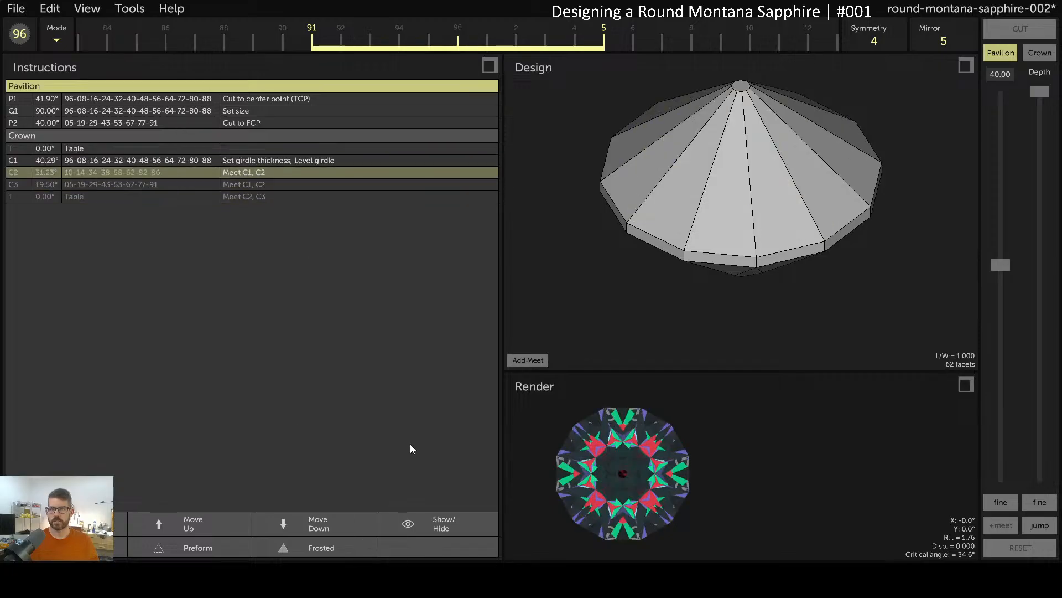
left_click(158, 159)
left_click(122, 522)
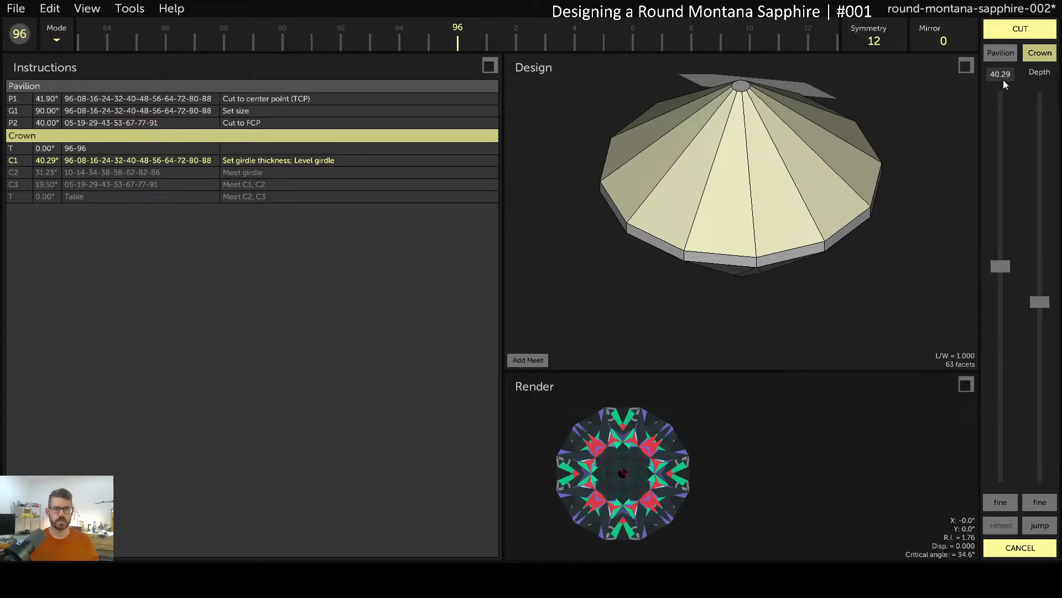
type("40.3")
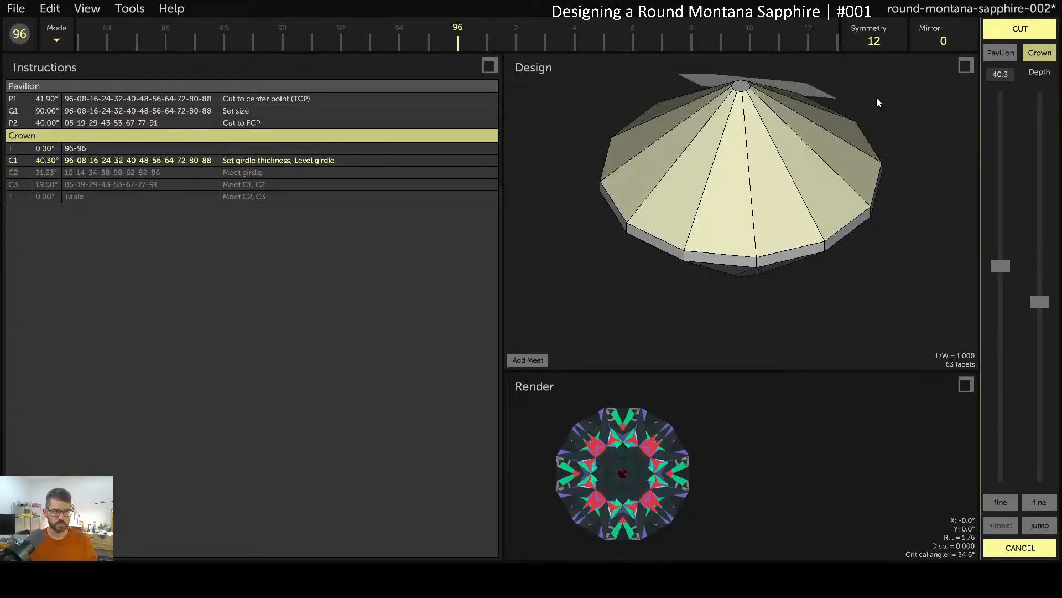
left_click(998, 29)
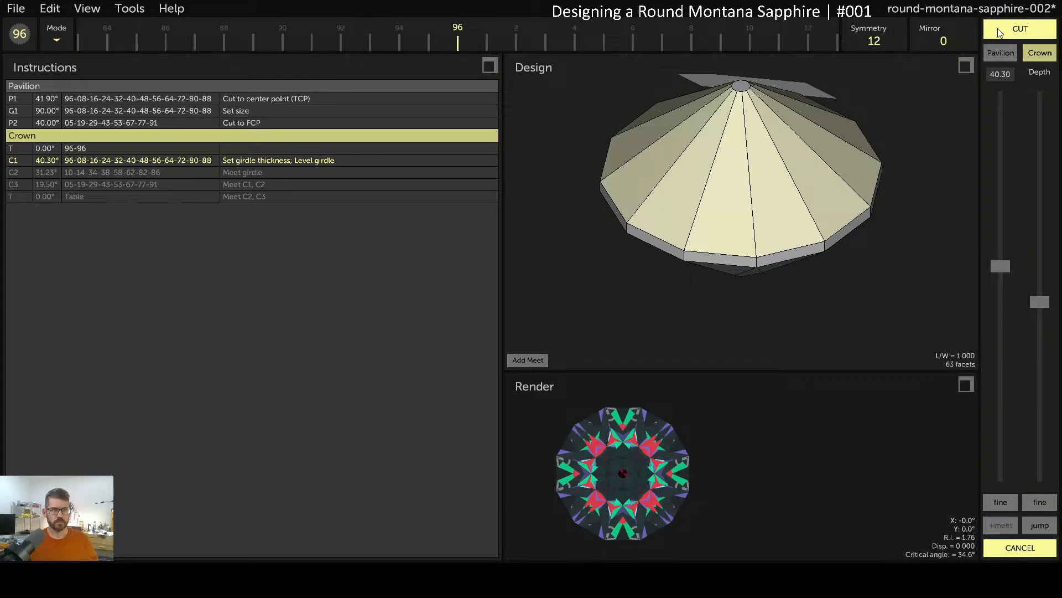
left_click(1002, 30)
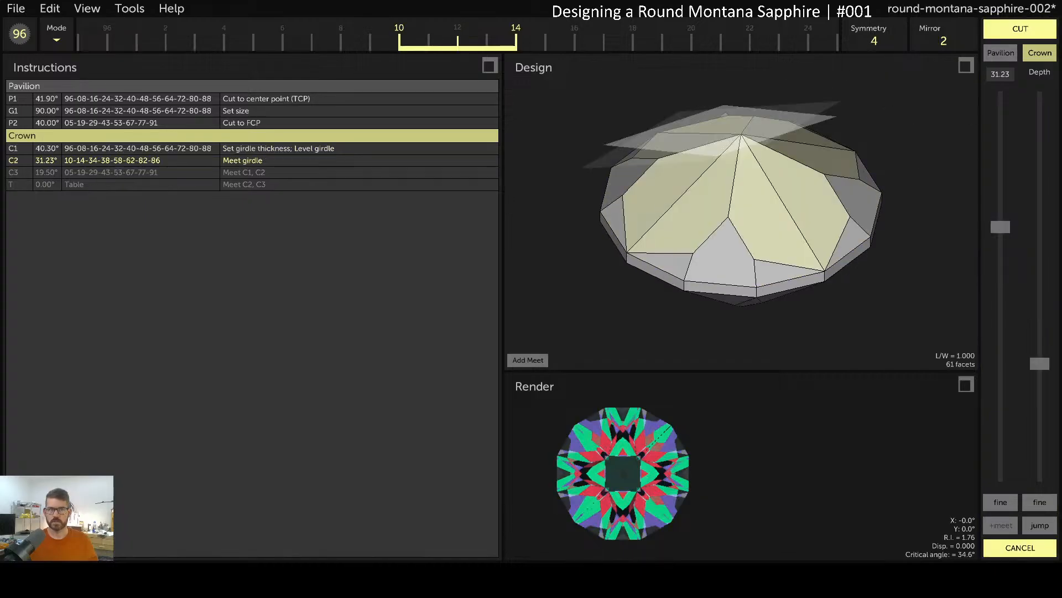
Re-cut C2 at 31.20° at maximum depth and save the design
type("31.2")
key("Return")
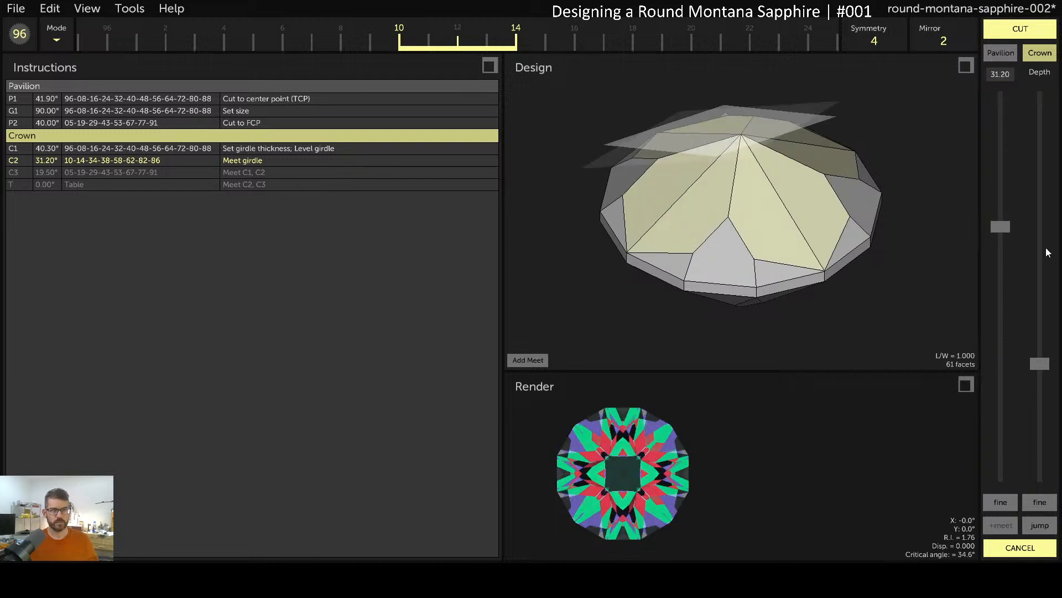
left_click(1030, 528)
left_click(1034, 33)
key("ctrl+s")
Re-cut the C3 tier at 19.50° down to meet C1 and C2
left_click(129, 165)
left_click(127, 176)
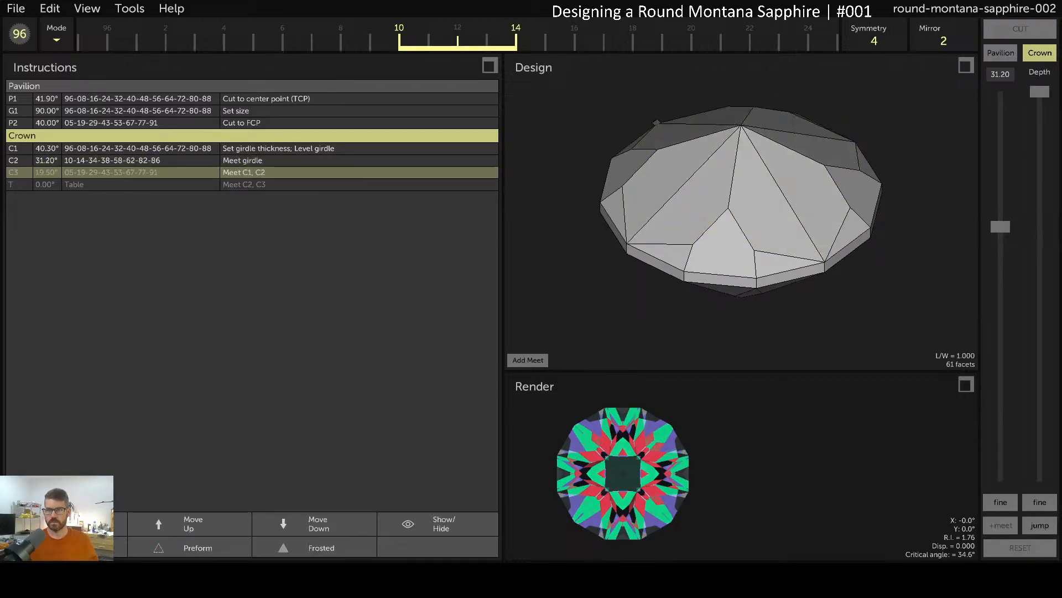
key("Delete")
key("ctrl+z")
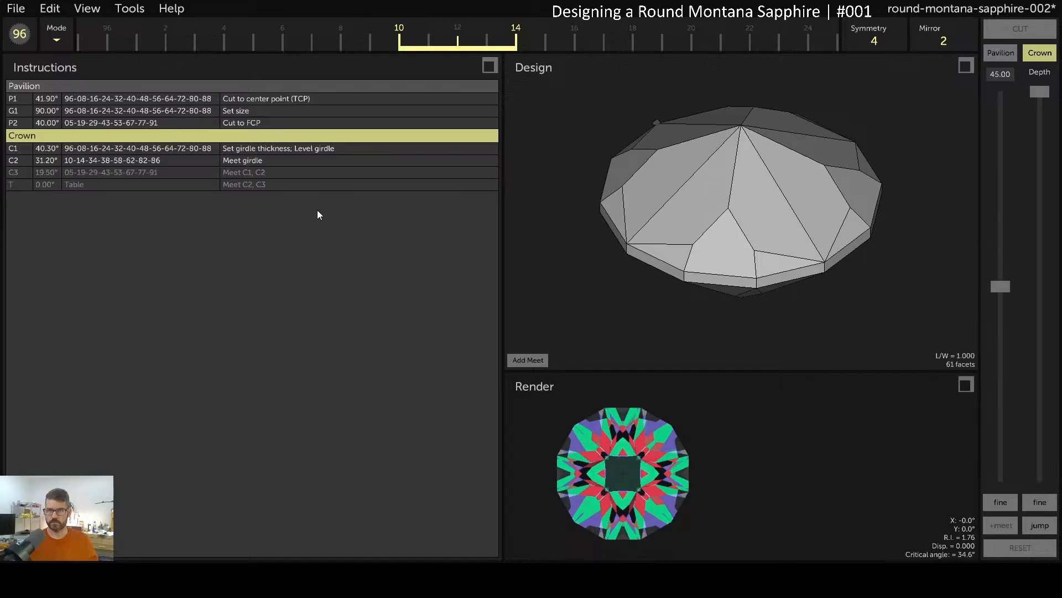
left_click(176, 174)
left_click(65, 523)
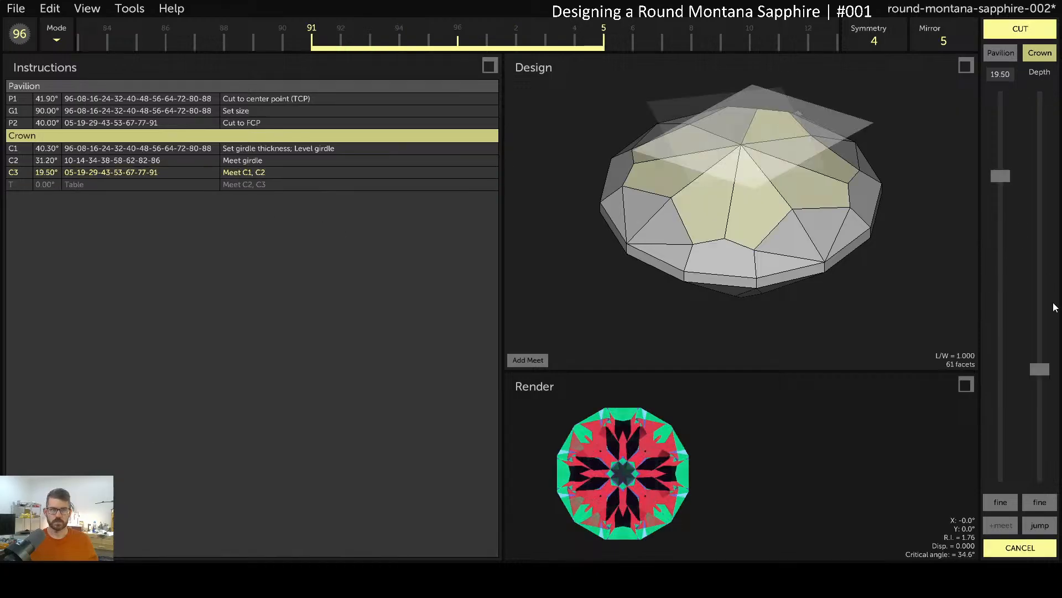
left_click_drag(1043, 367, 1041, 361)
left_click(1040, 525)
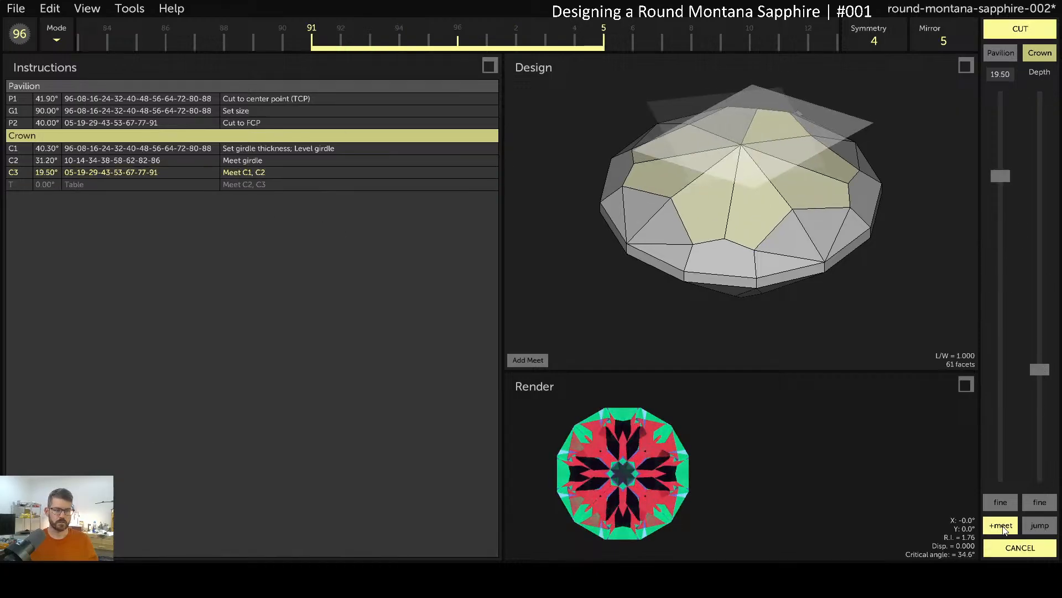
left_click(1032, 35)
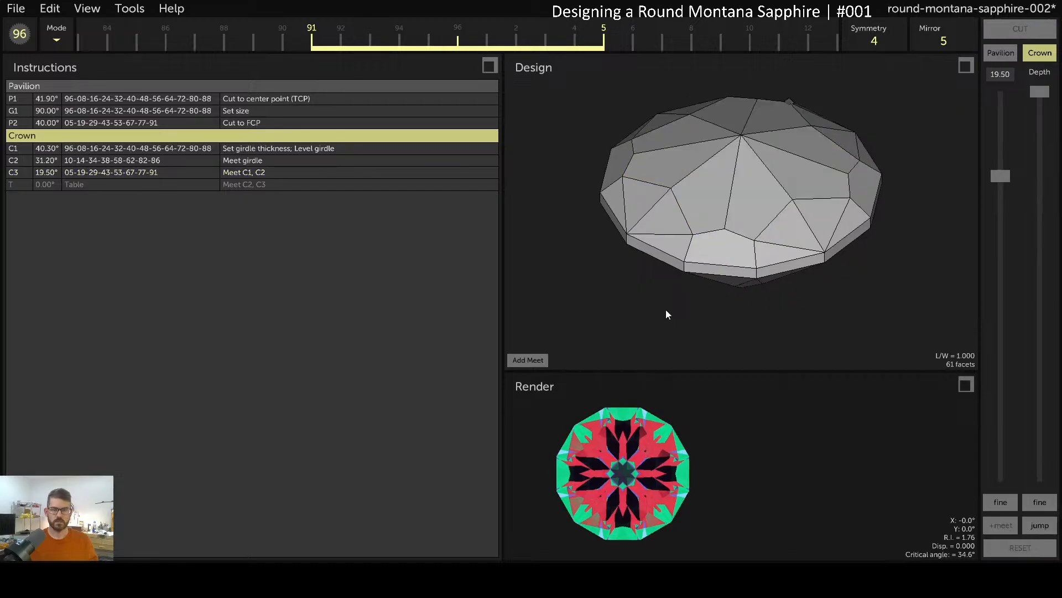
Unhide the table, re-cut it to meet C2 and C3, and save the design
left_click(116, 186)
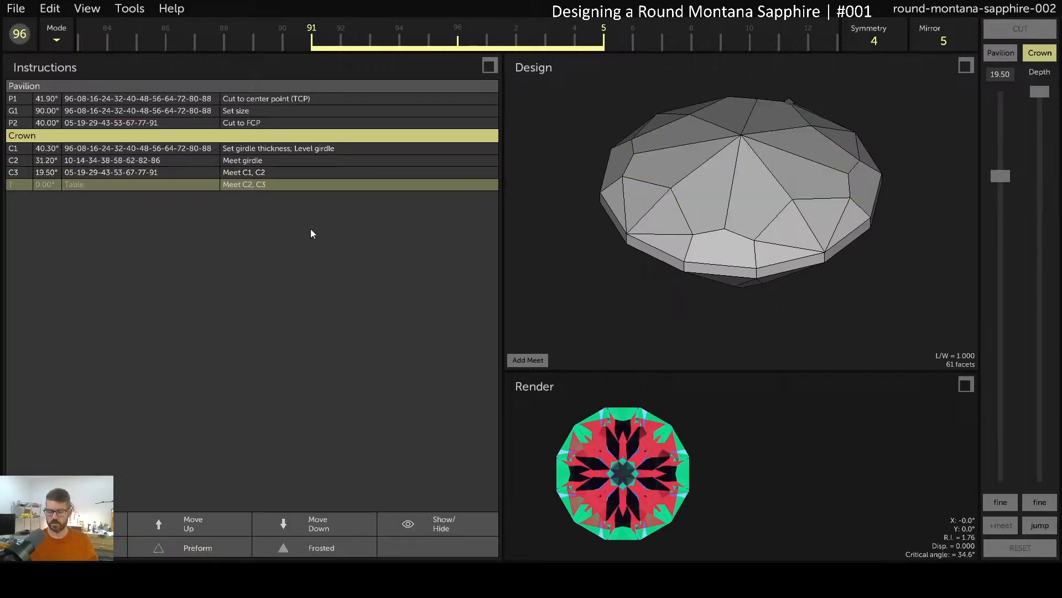
left_click(442, 524)
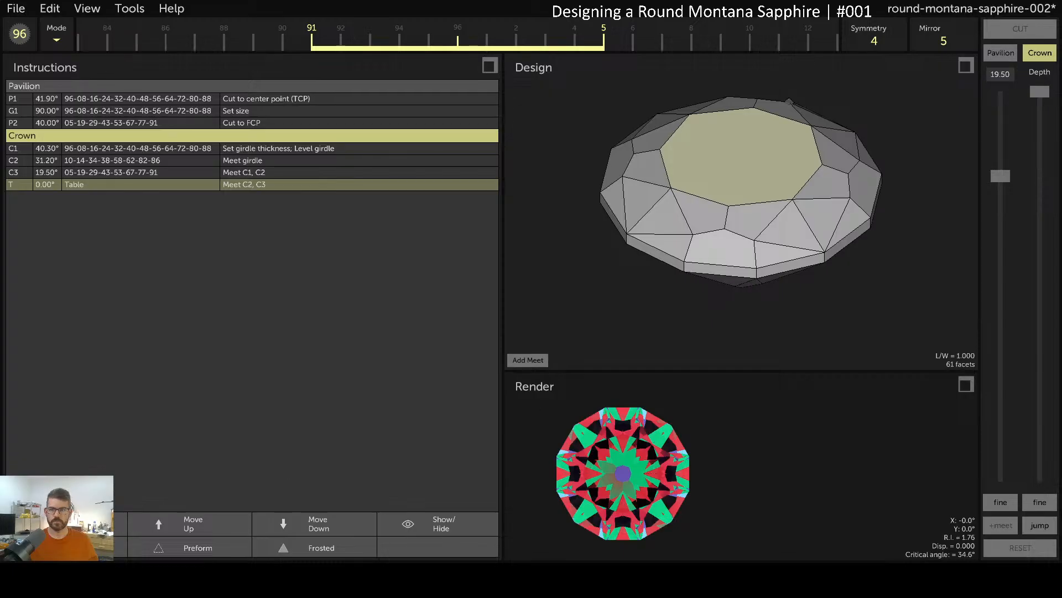
left_click(65, 523)
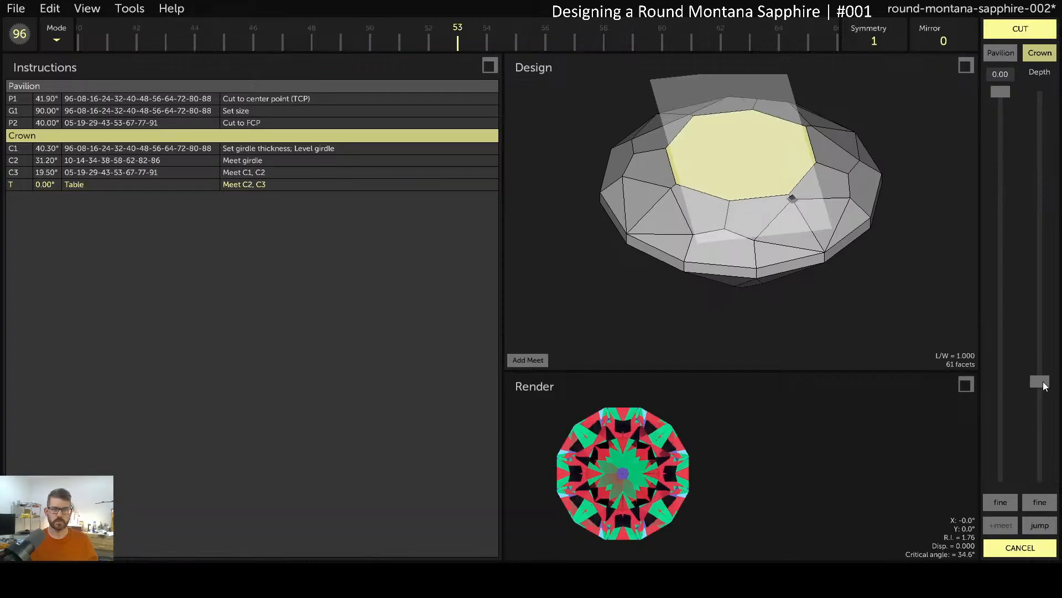
left_click(1001, 525)
left_click(1017, 30)
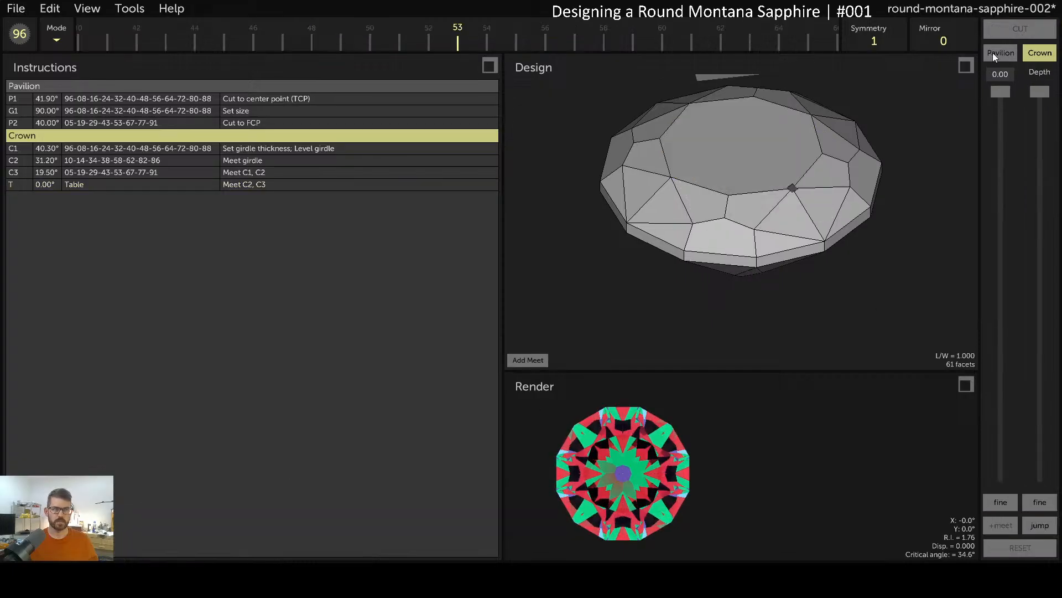
key("ctrl+s")
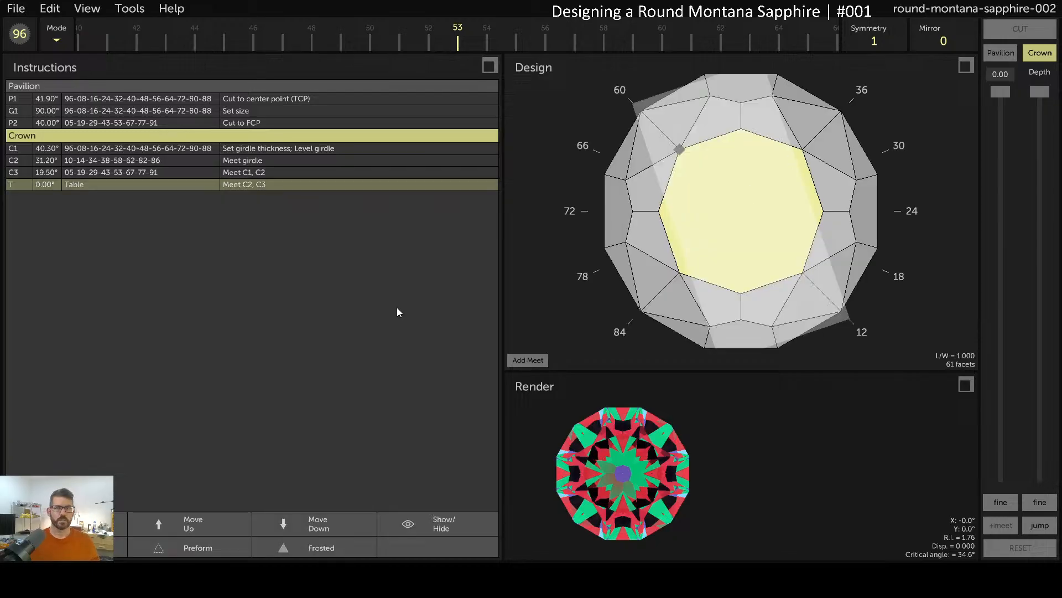
left_click(125, 12)
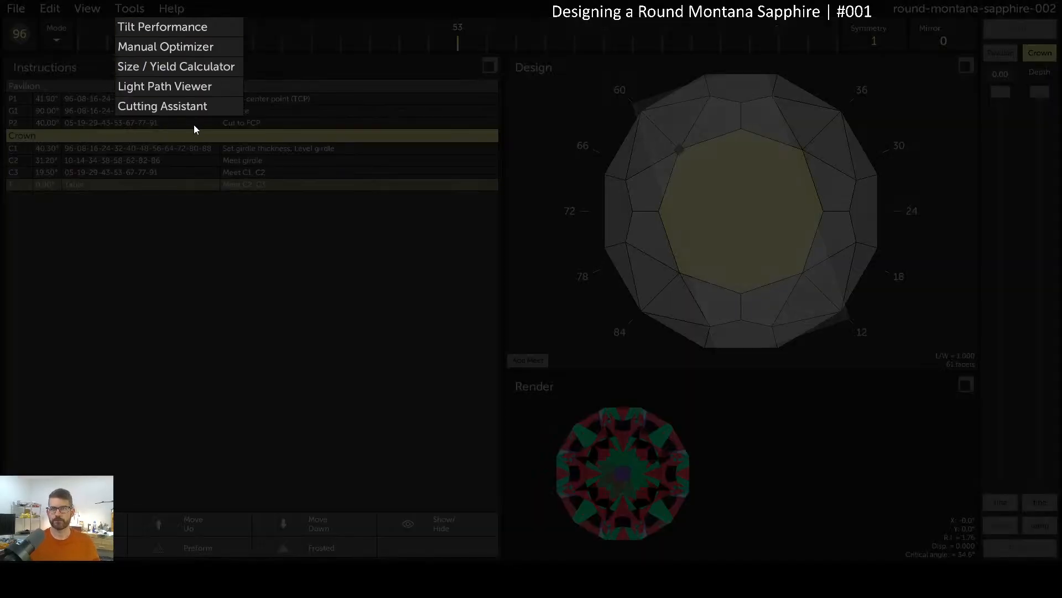
left_click(176, 28)
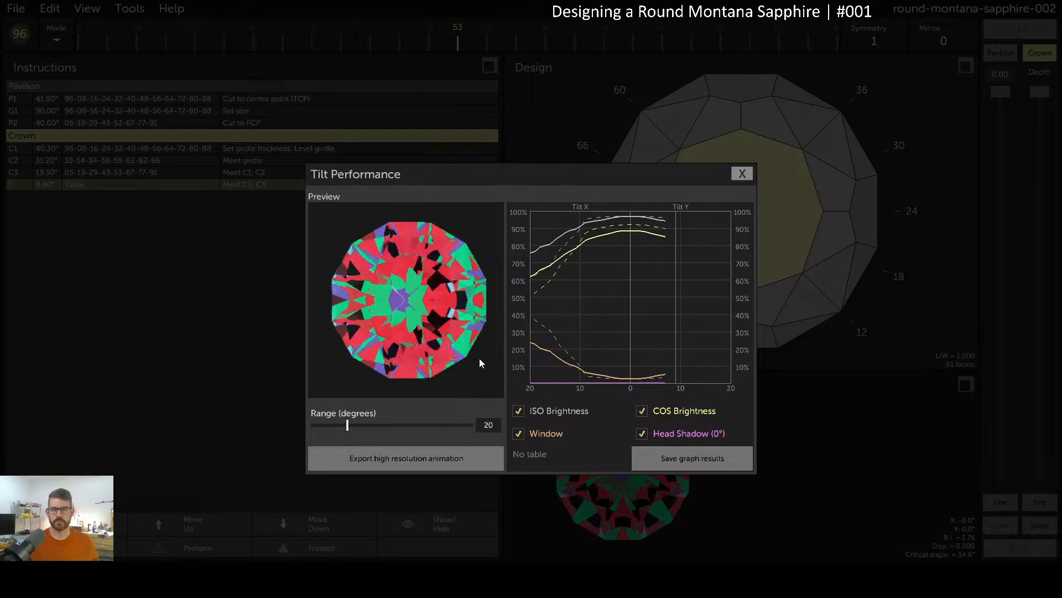
left_click(742, 174)
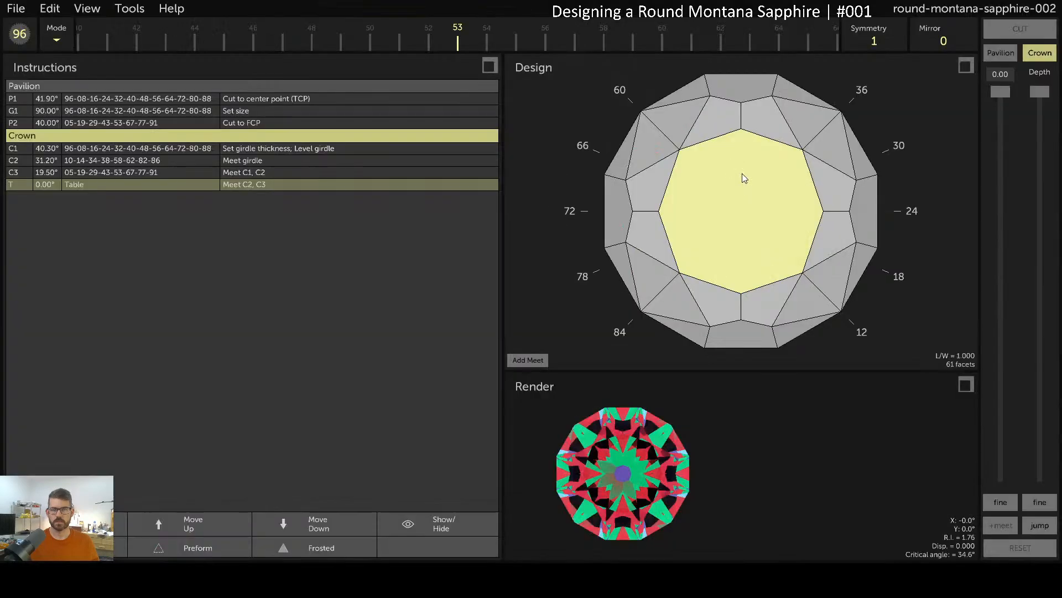
left_click(133, 9)
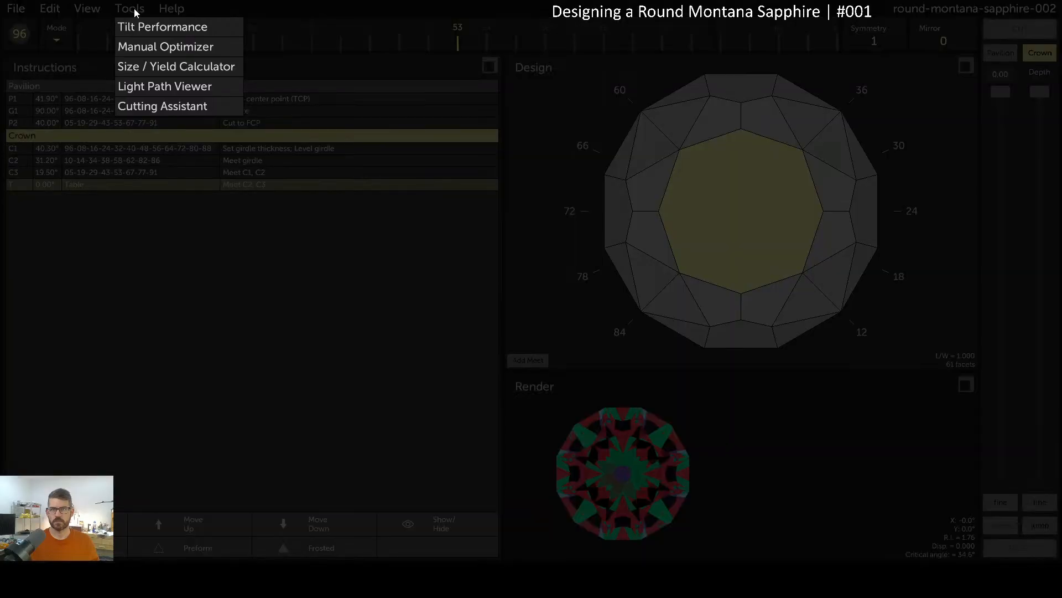
Open the Size / Yield Calculator from the Tools menu
left_click(184, 68)
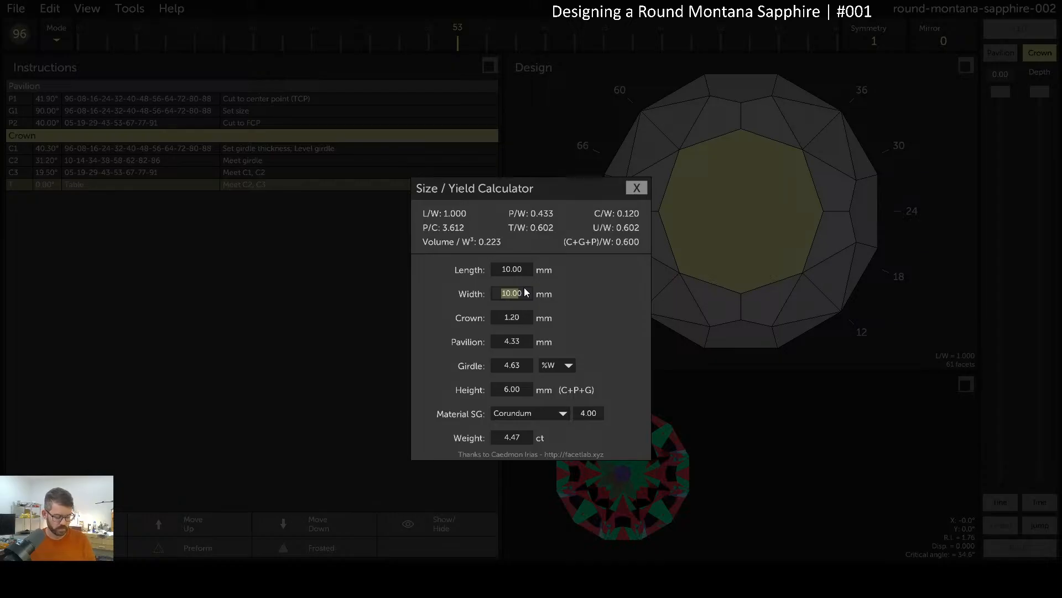
Enter a stone width of 8 mm in the calculator
type("0")
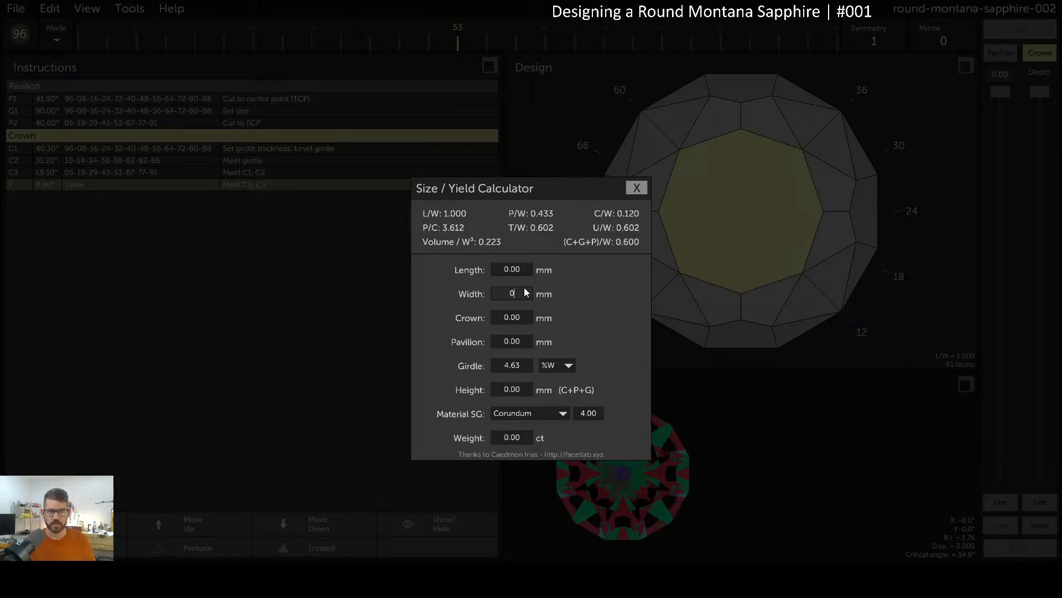
key("BackSpace")
type("5")
key("BackSpace")
type("8")
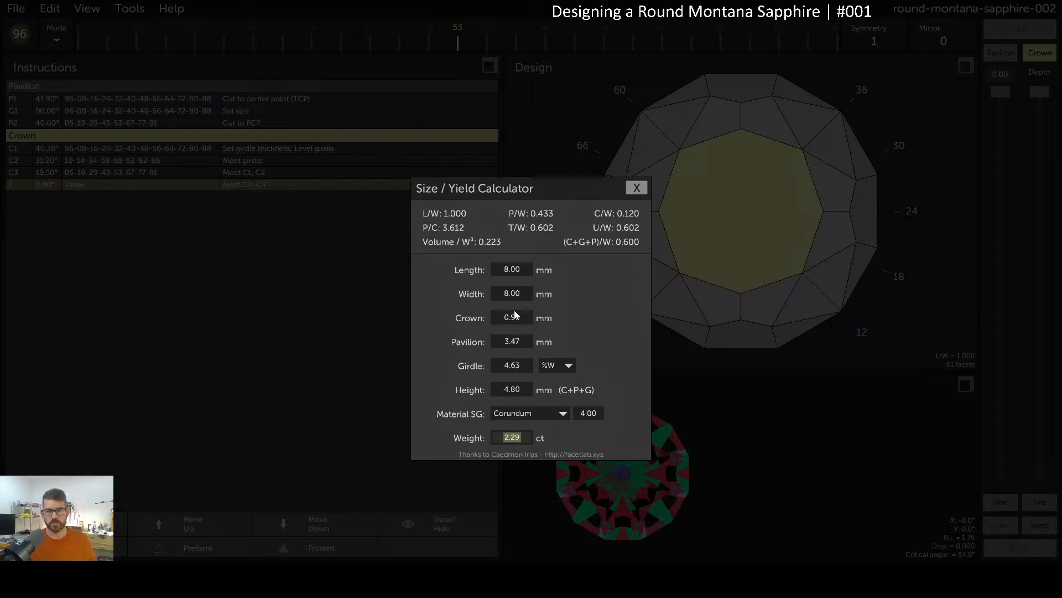
Switch the girdle thickness to millimetres and set it to 0.30 mm
left_click(555, 367)
left_click(545, 375)
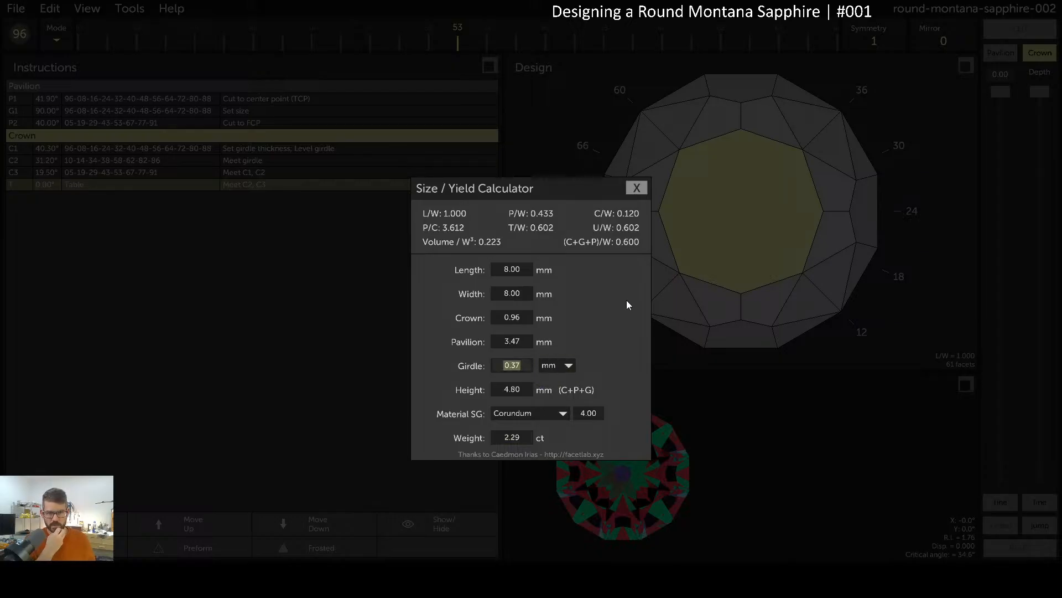
type(".20")
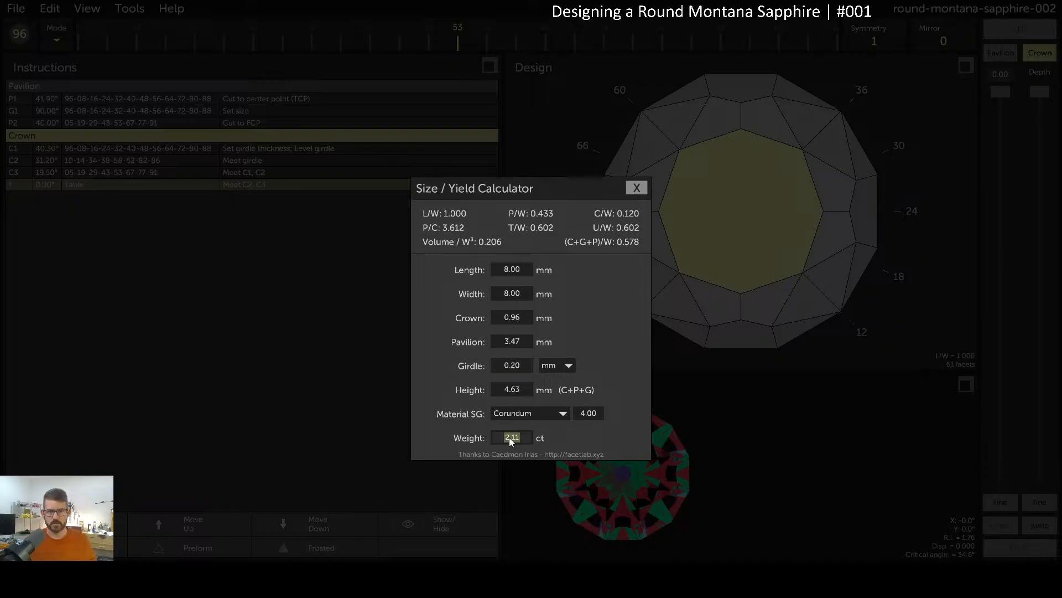
left_click(515, 365)
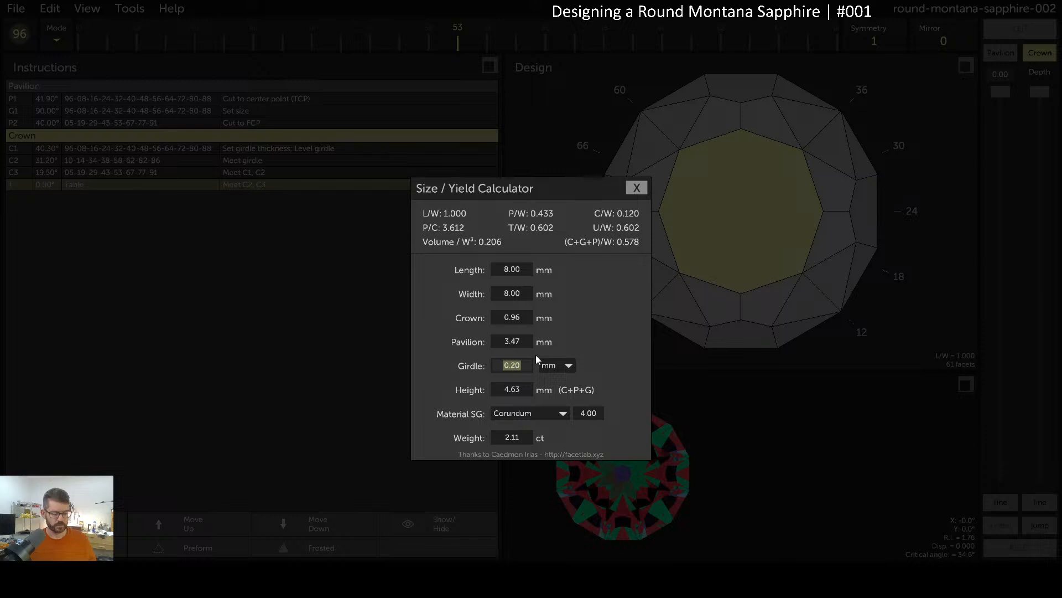
type(".30")
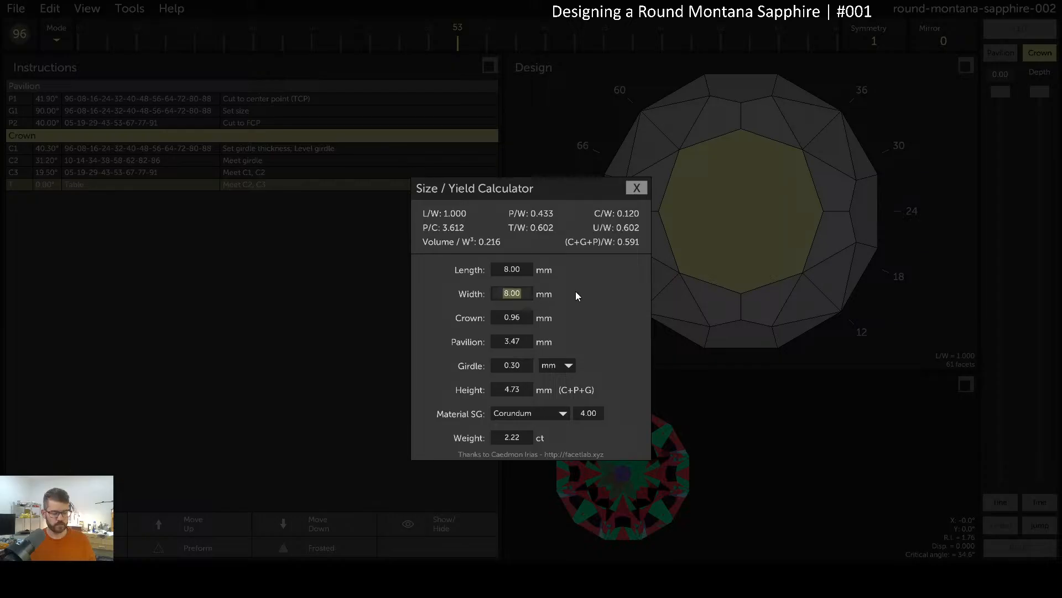
Try a smaller 7 mm width, then close the calculator
type("7")
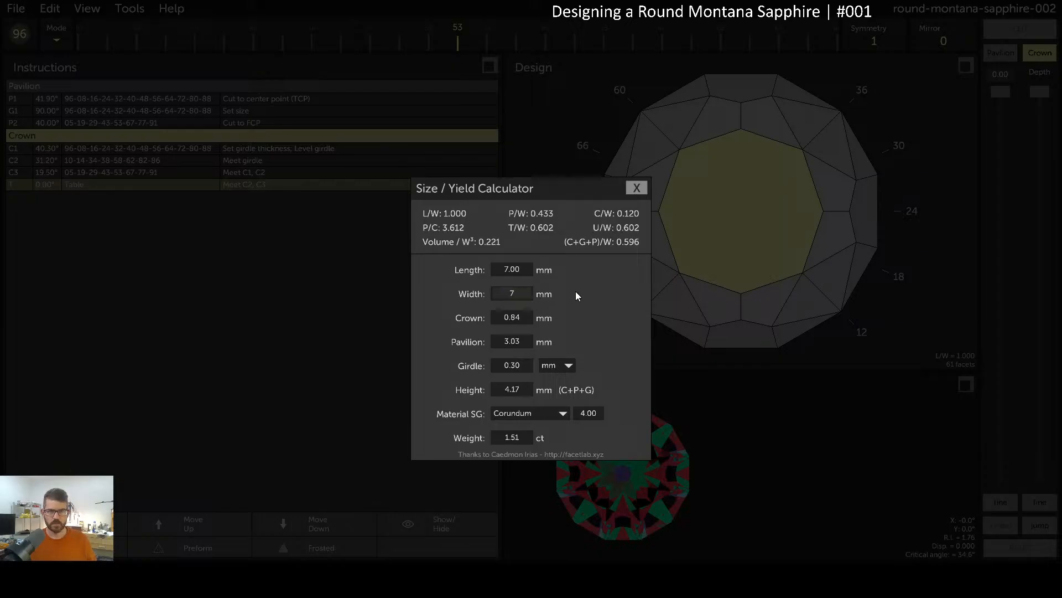
key("BackSpace")
type("6")
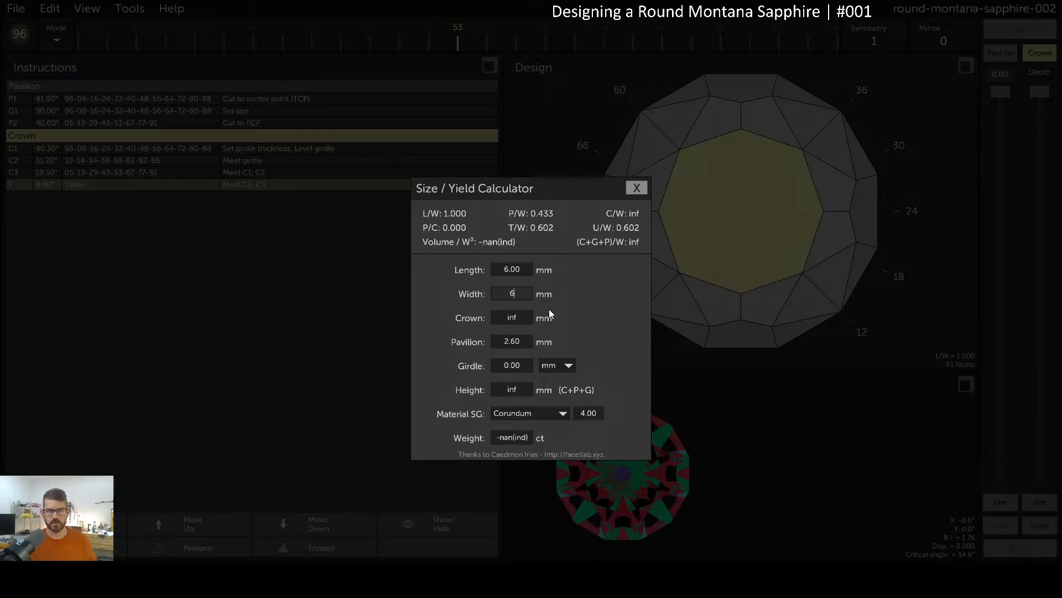
type("6")
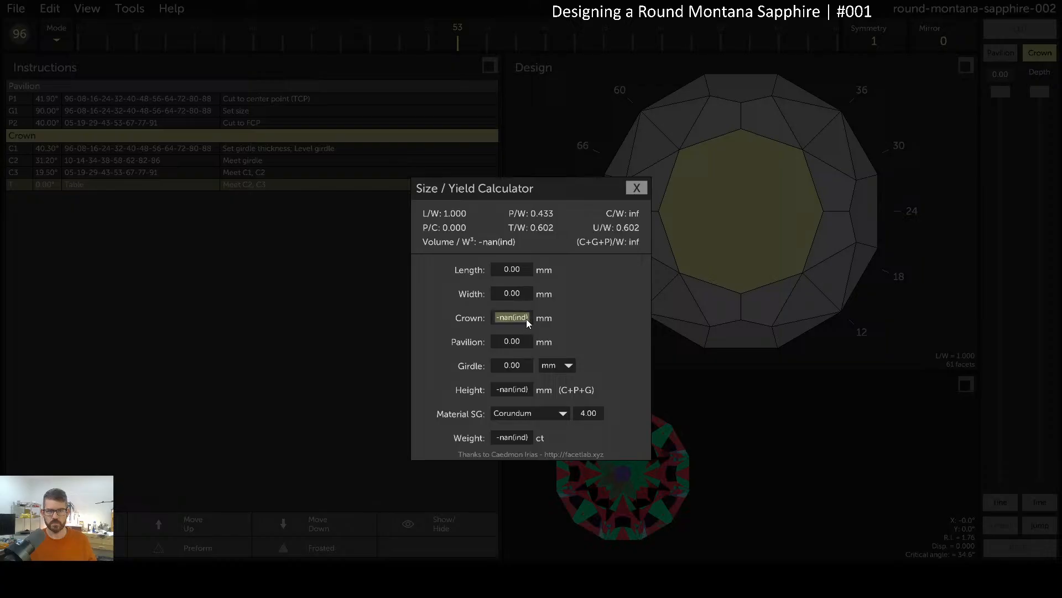
left_click(637, 189)
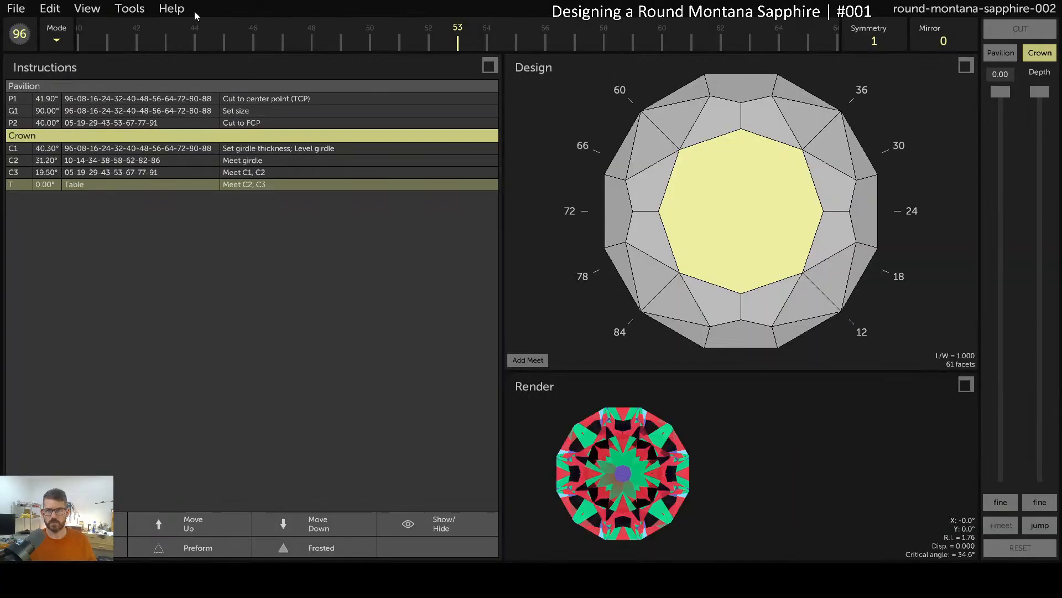
Inspect the Light Path Viewer twice, then reopen the Size / Yield Calculator
left_click(129, 9)
left_click(184, 84)
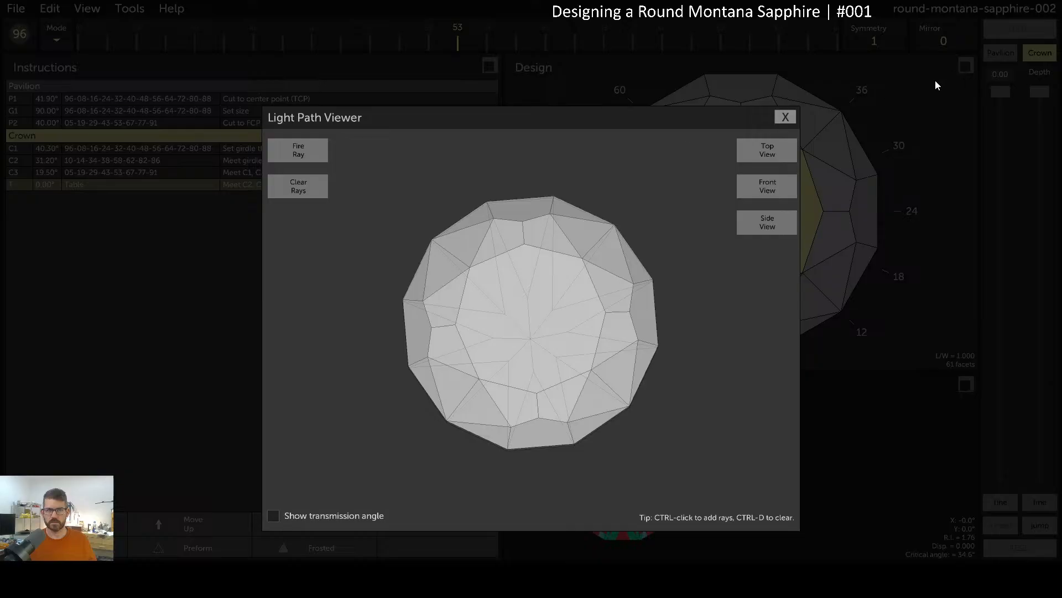
left_click(785, 117)
left_click(129, 8)
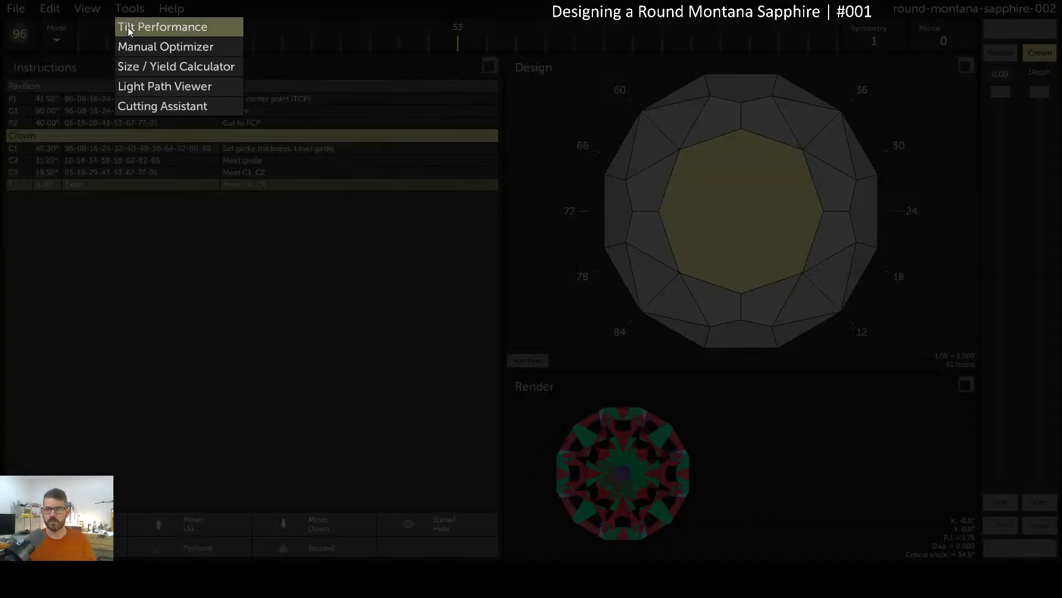
left_click(169, 86)
left_click(785, 117)
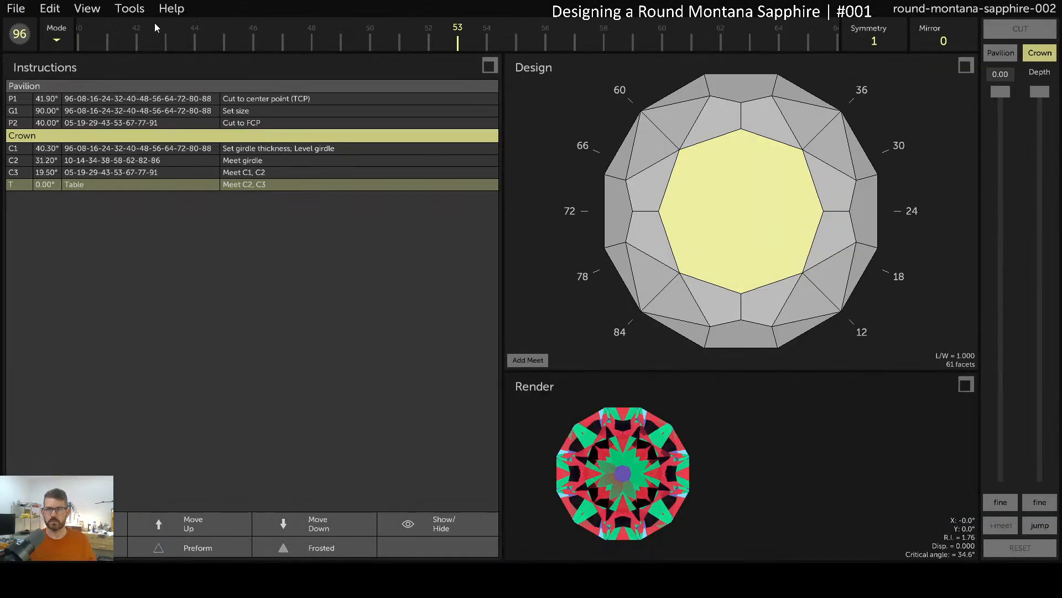
left_click(129, 8)
left_click(167, 65)
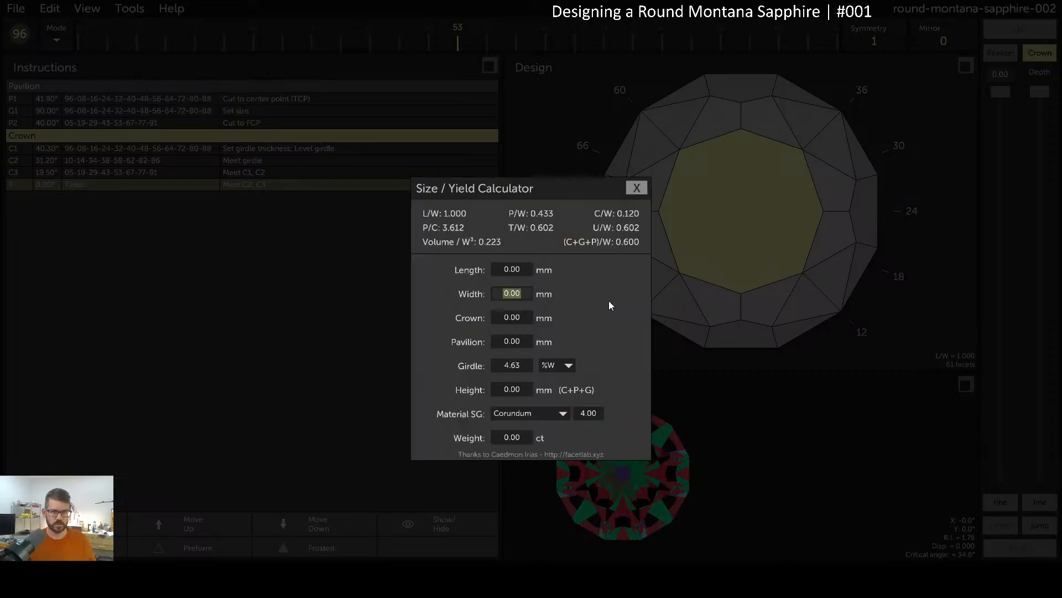
Enter a 6.2 mm width, read the 1.06 ct weight and 3.72 mm height, then close
type("6")
key("Return")
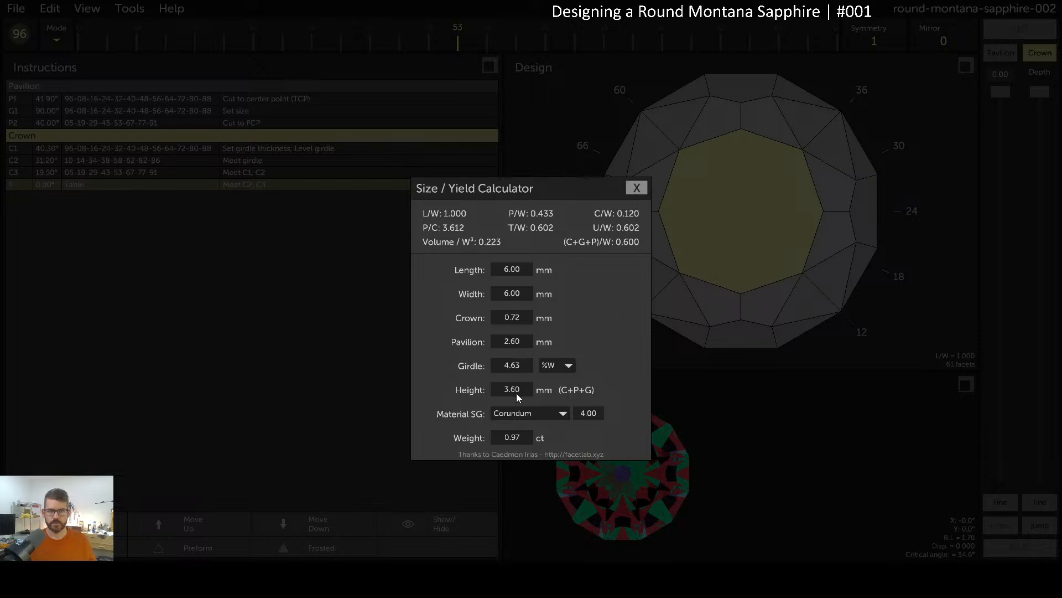
left_click(519, 294)
type("6.2")
key("Return")
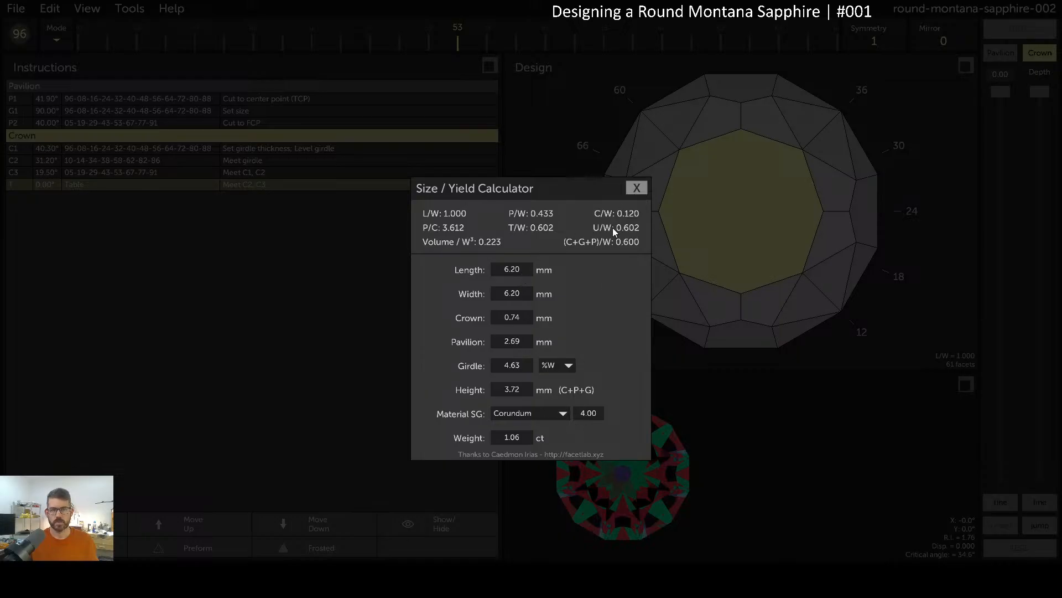
left_click(642, 190)
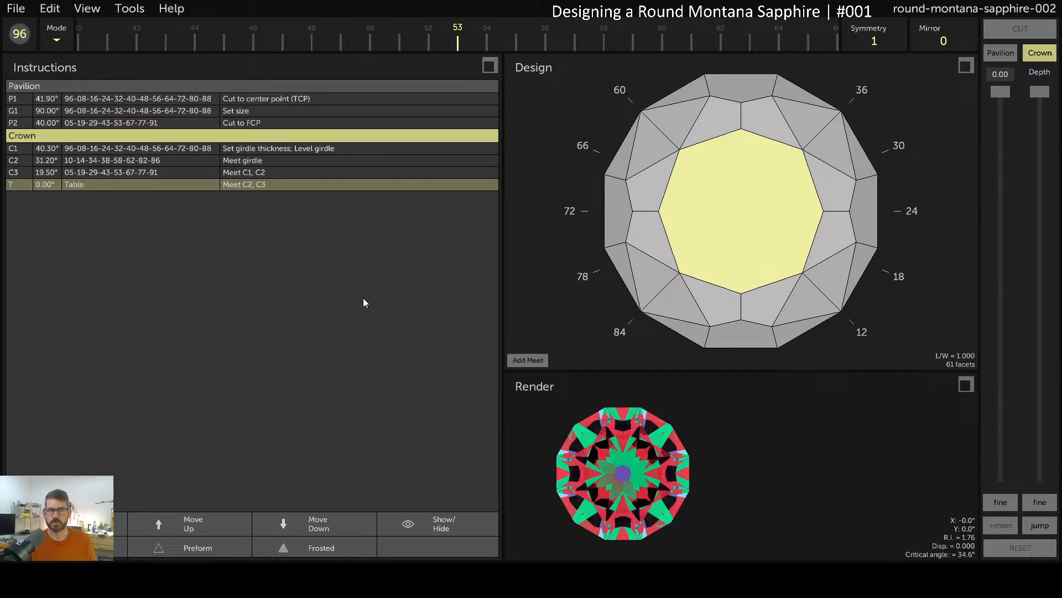
left_click(142, 11)
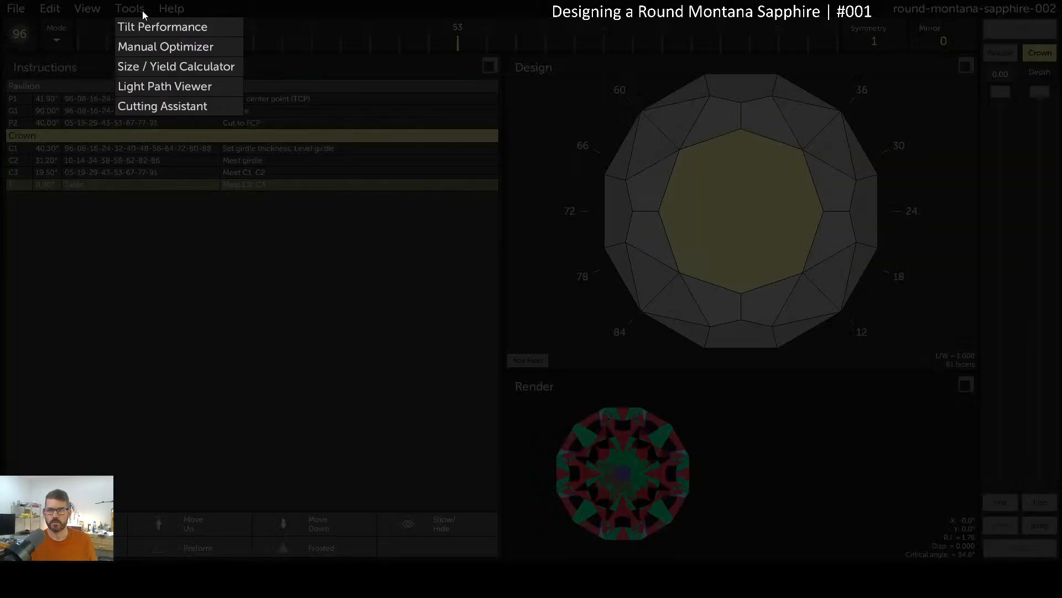
left_click(191, 108)
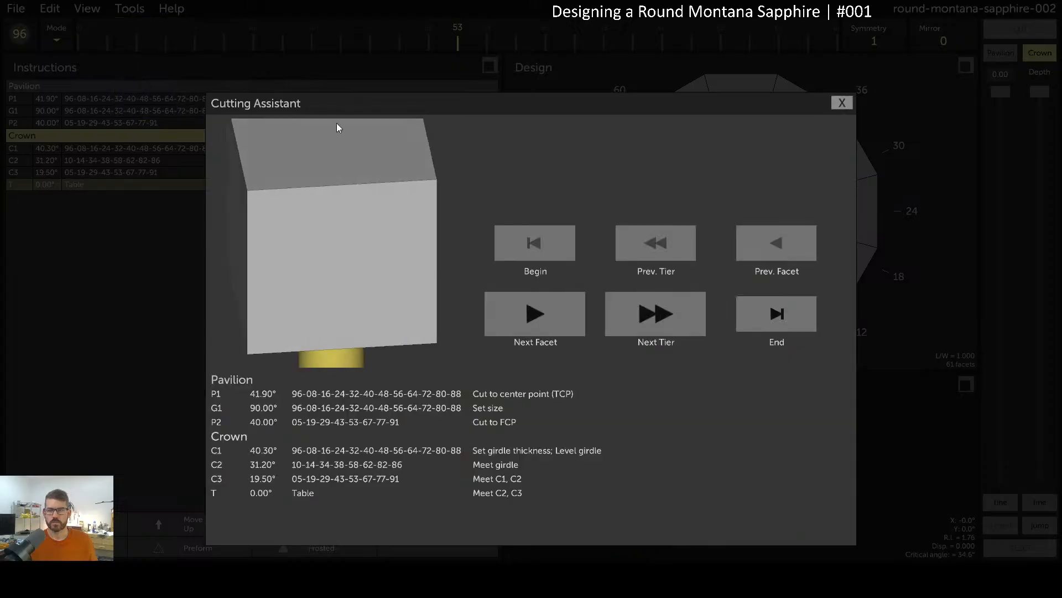
left_click(542, 311)
left_click(542, 311)
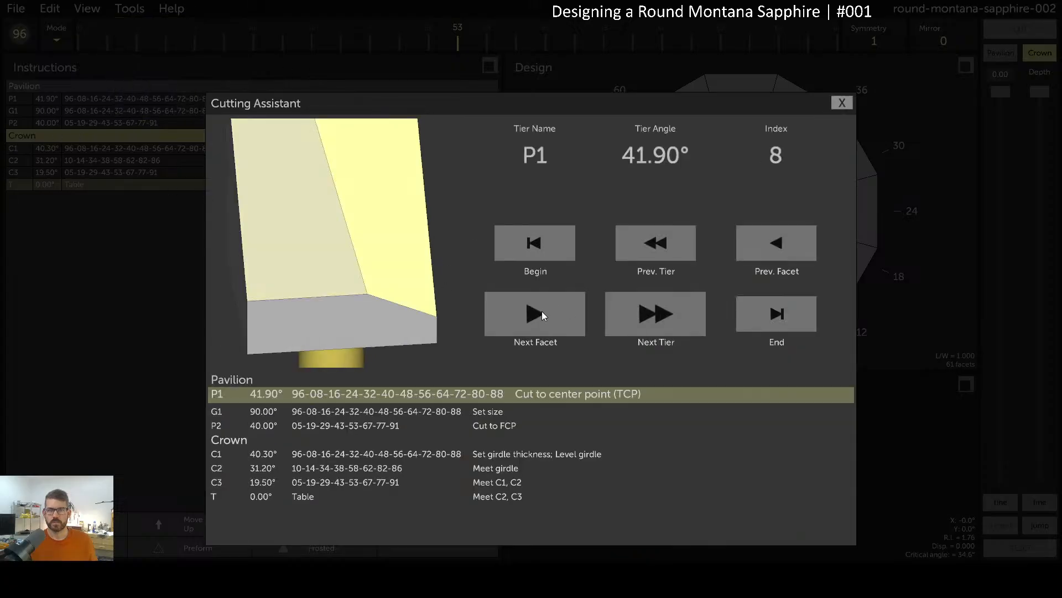
left_click(542, 311)
left_click(527, 319)
left_click(527, 320)
left_click(528, 320)
left_click(527, 320)
left_click(527, 320)
left_click(527, 320)
left_click(527, 320)
left_click(527, 320)
left_click(527, 320)
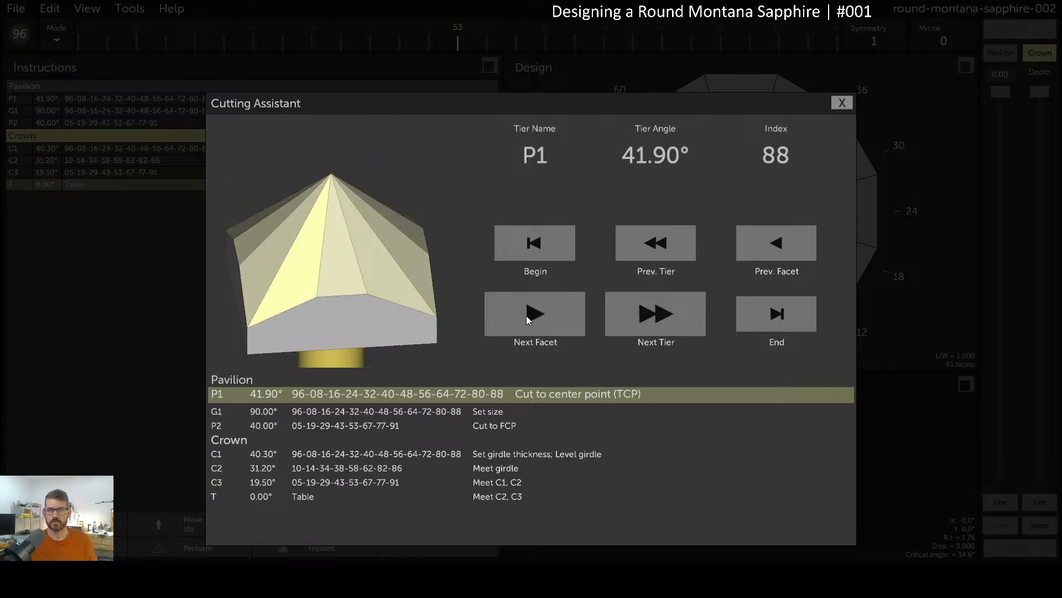
left_click(527, 320)
left_click(528, 320)
left_click(527, 320)
left_click(528, 320)
left_click(528, 320)
left_click(527, 320)
left_click(527, 320)
left_click(528, 320)
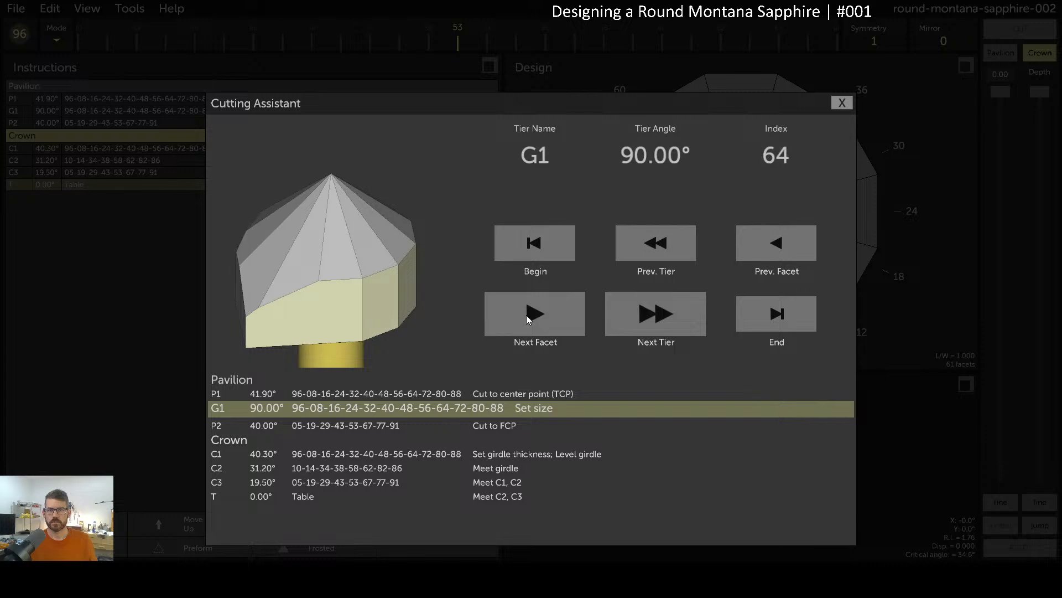
left_click(527, 320)
left_click(528, 320)
left_click(528, 320)
left_click(527, 319)
left_click_drag(396, 251, 398, 310)
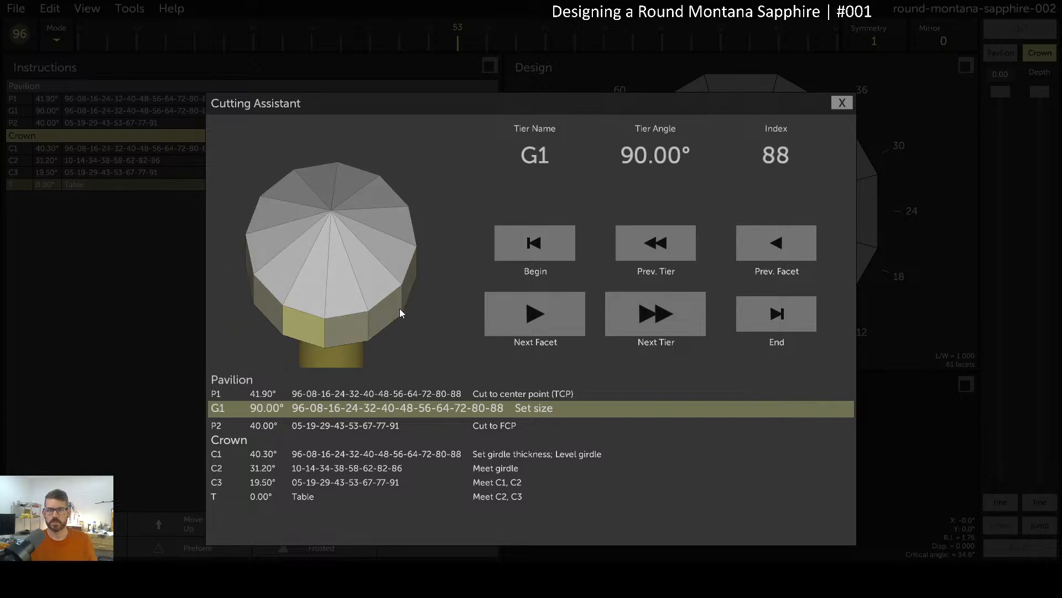
left_click(528, 317)
left_click(532, 316)
left_click(534, 316)
left_click(535, 316)
left_click(535, 316)
left_click(537, 316)
left_click(541, 319)
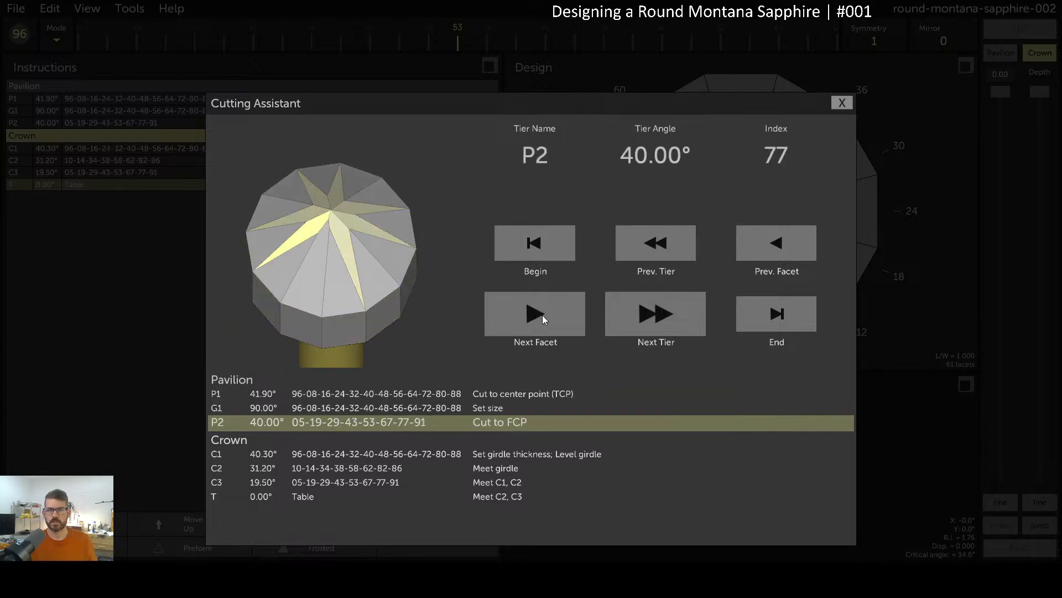
left_click(542, 318)
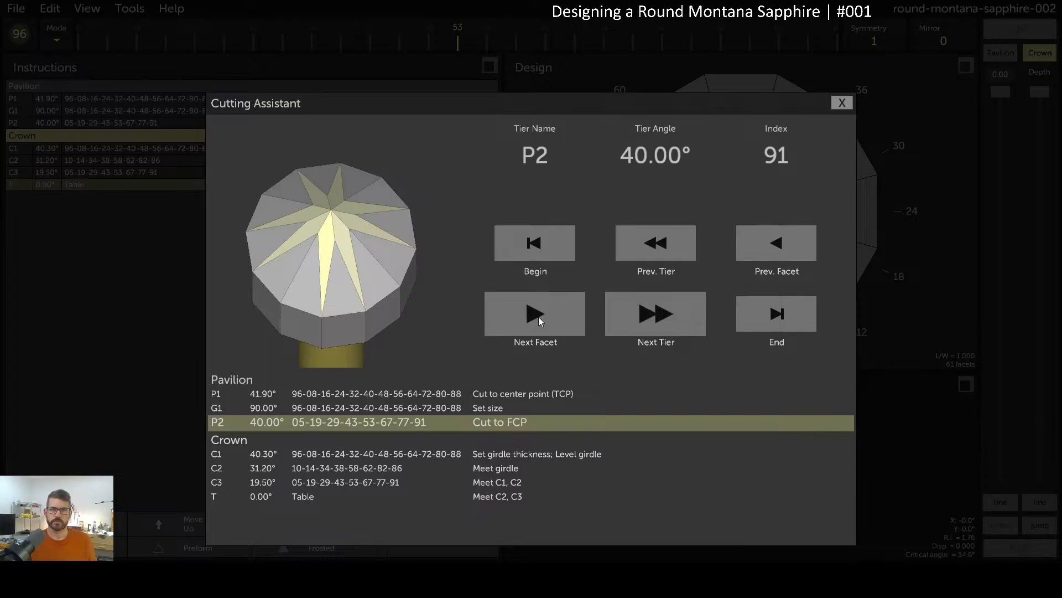
left_click(540, 316)
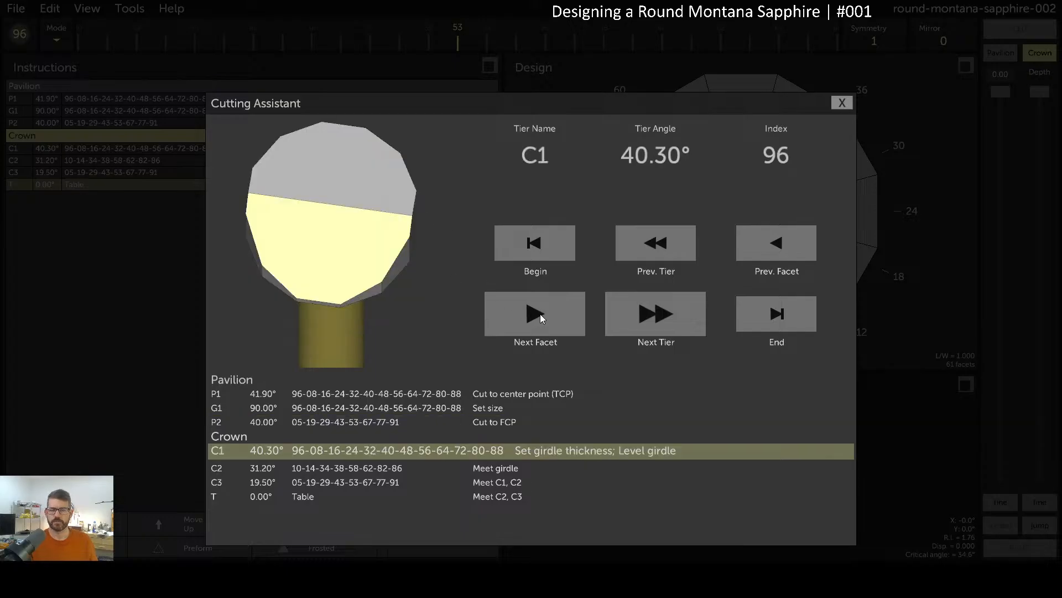
left_click(540, 313)
left_click(540, 311)
left_click(539, 312)
left_click(539, 311)
double_click(539, 312)
left_click(539, 312)
left_click(540, 311)
left_click(539, 311)
left_click(539, 311)
left_click(539, 311)
left_click(539, 310)
left_click(539, 310)
left_click(540, 310)
left_click(540, 310)
left_click(539, 310)
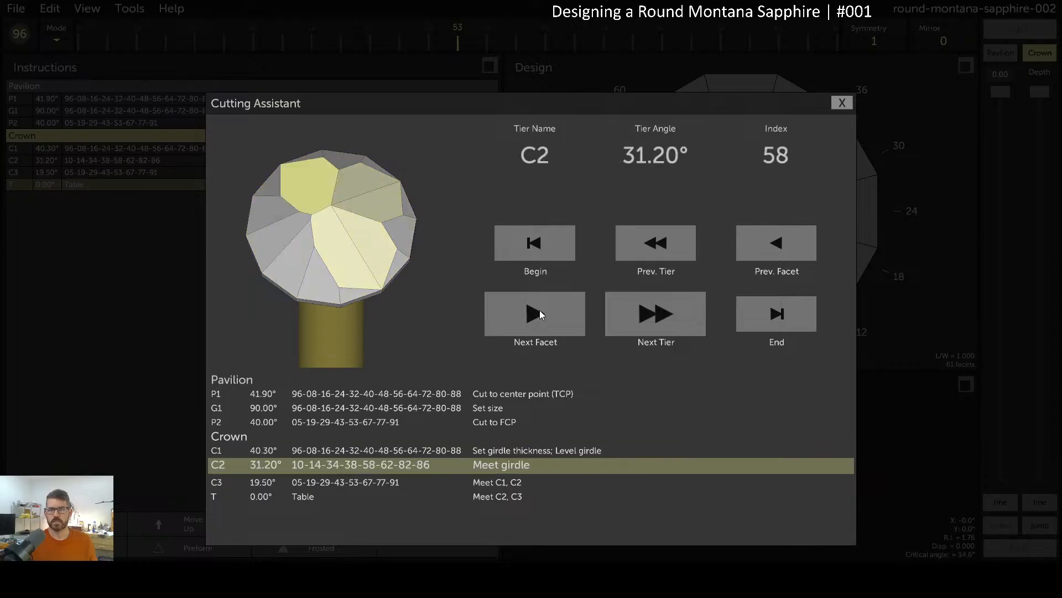
left_click(540, 310)
left_click(539, 310)
left_click(539, 310)
left_click(539, 310)
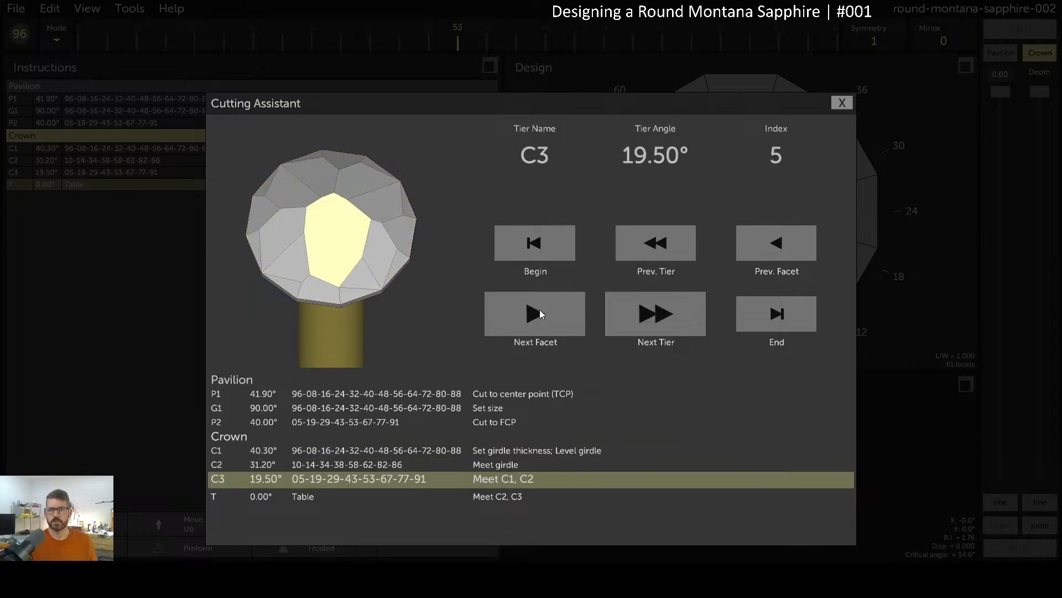
left_click(539, 310)
left_click(540, 310)
left_click(539, 310)
left_click(539, 309)
left_click(540, 310)
left_click(539, 310)
left_click(539, 310)
left_click(540, 310)
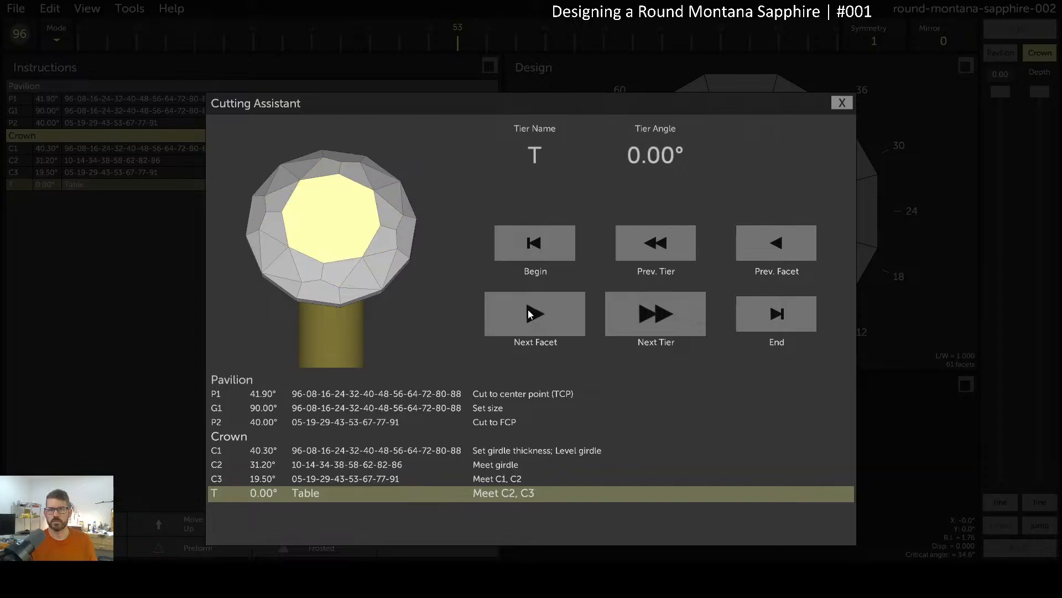
left_click(575, 318)
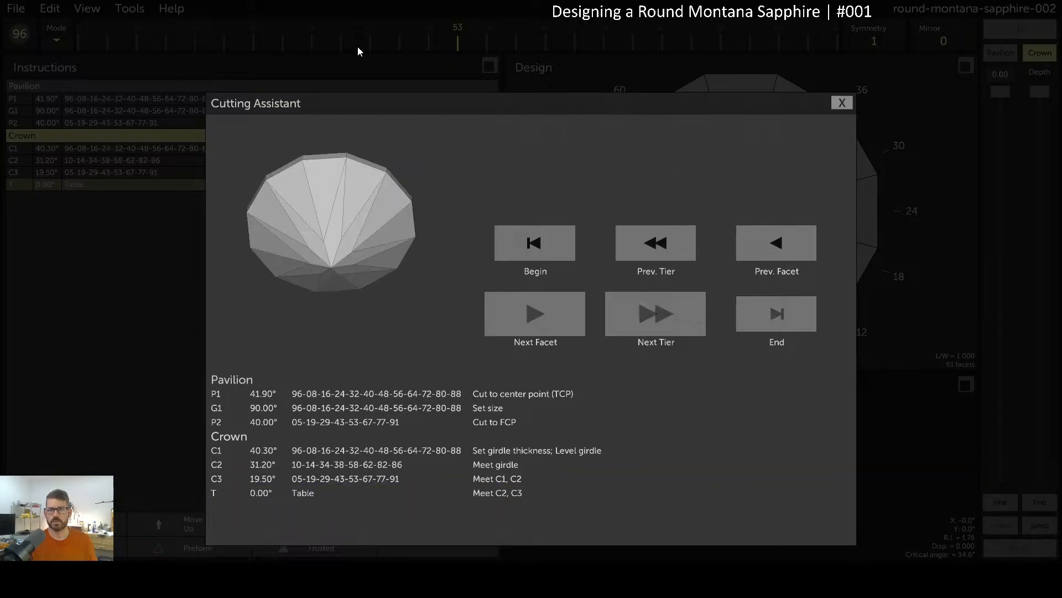
left_click(842, 104)
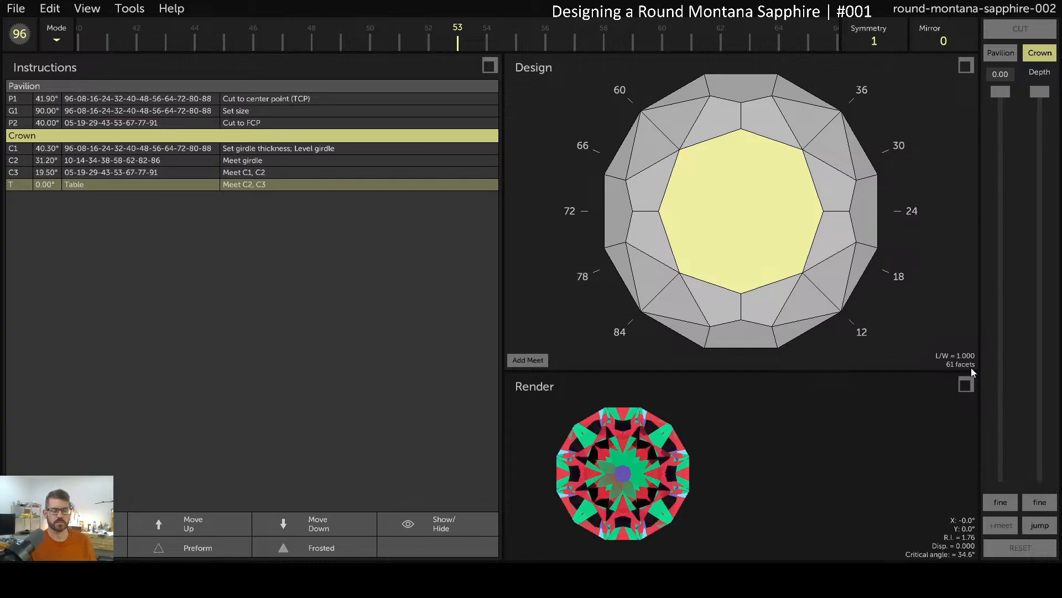
Orbit the gem in 3-D and pick out the girdle and C3 crown facets
left_click_drag(848, 300, 718, 2)
left_click_drag(736, 248, 747, 228)
left_click(744, 265)
left_click_drag(753, 170, 698, 251)
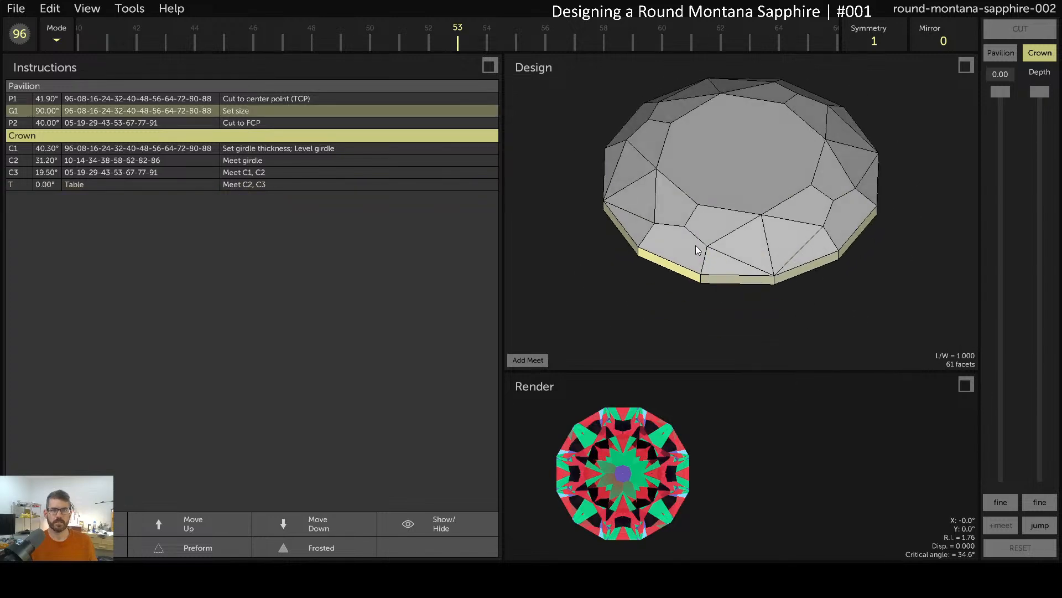
left_click(684, 245)
left_click(662, 209)
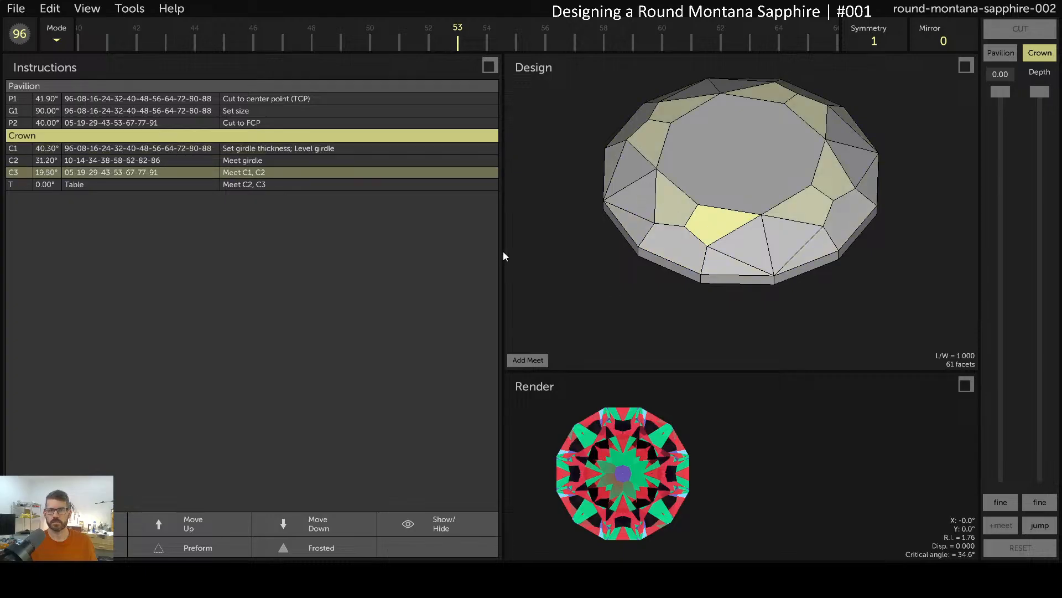
Turn the gem to a side view and print the design
left_click_drag(733, 268, 711, 152)
left_click(18, 9)
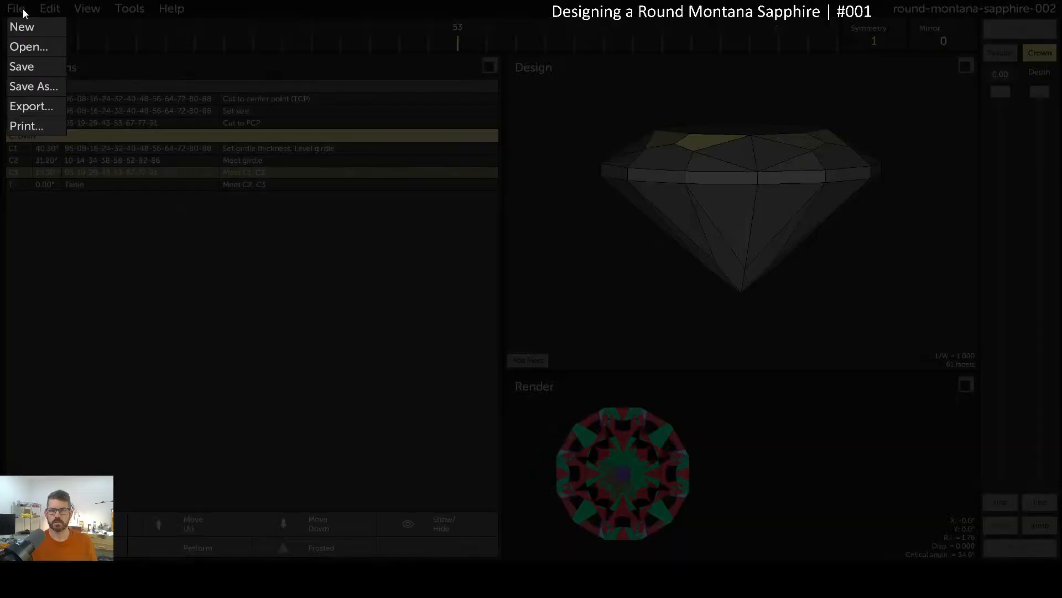
left_click(38, 130)
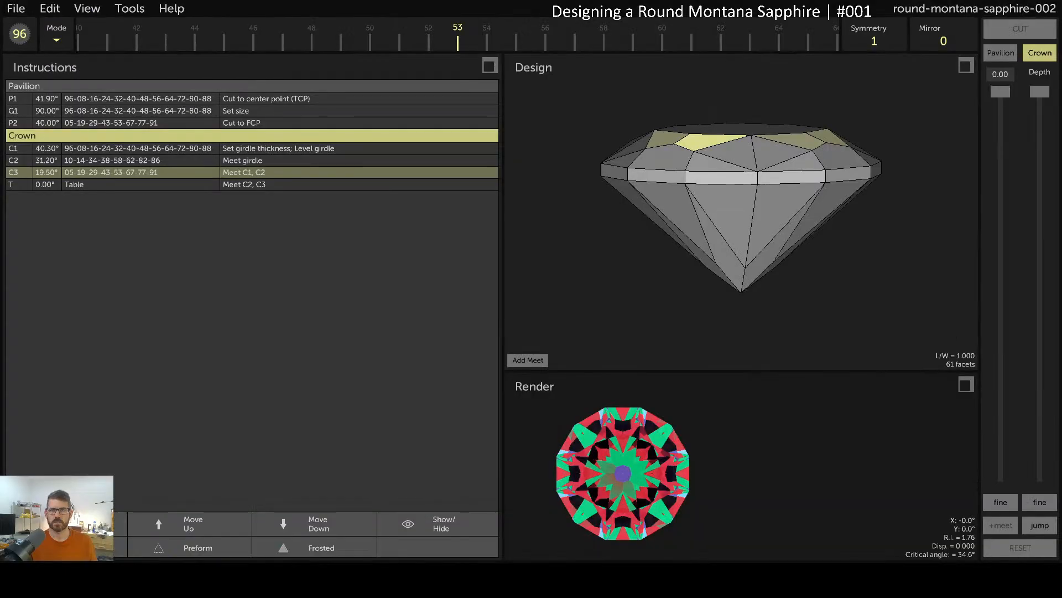